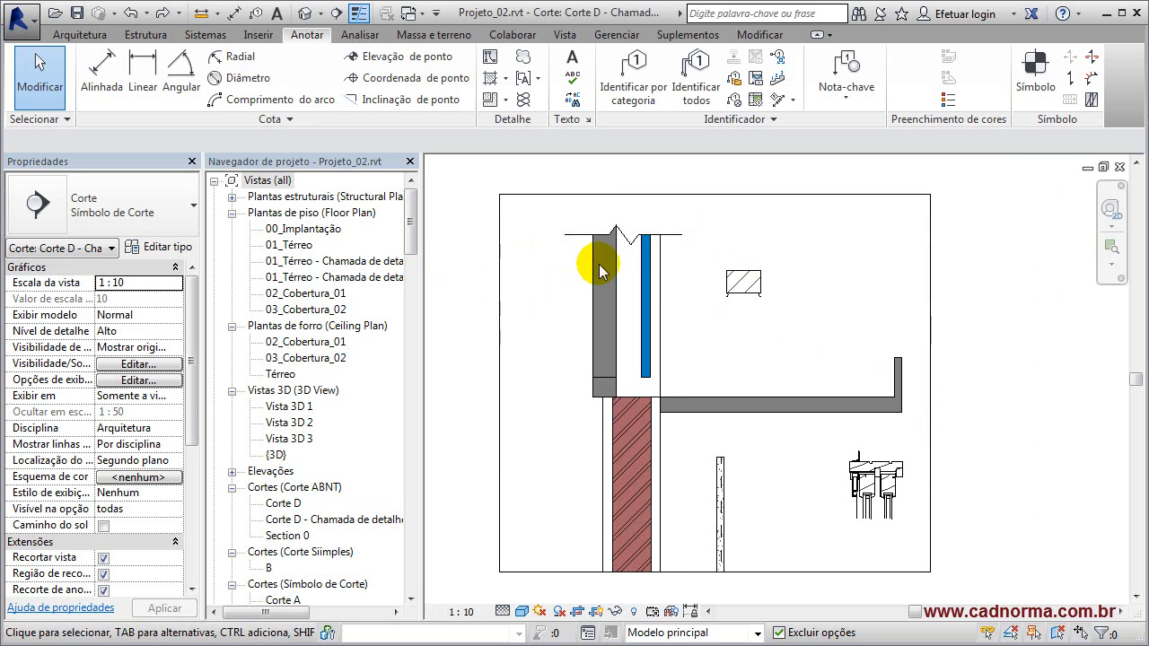
# - Inspect the wall and the countertop in the section callout by selecting each one, then clear the selection
pyautogui.click(662, 346)
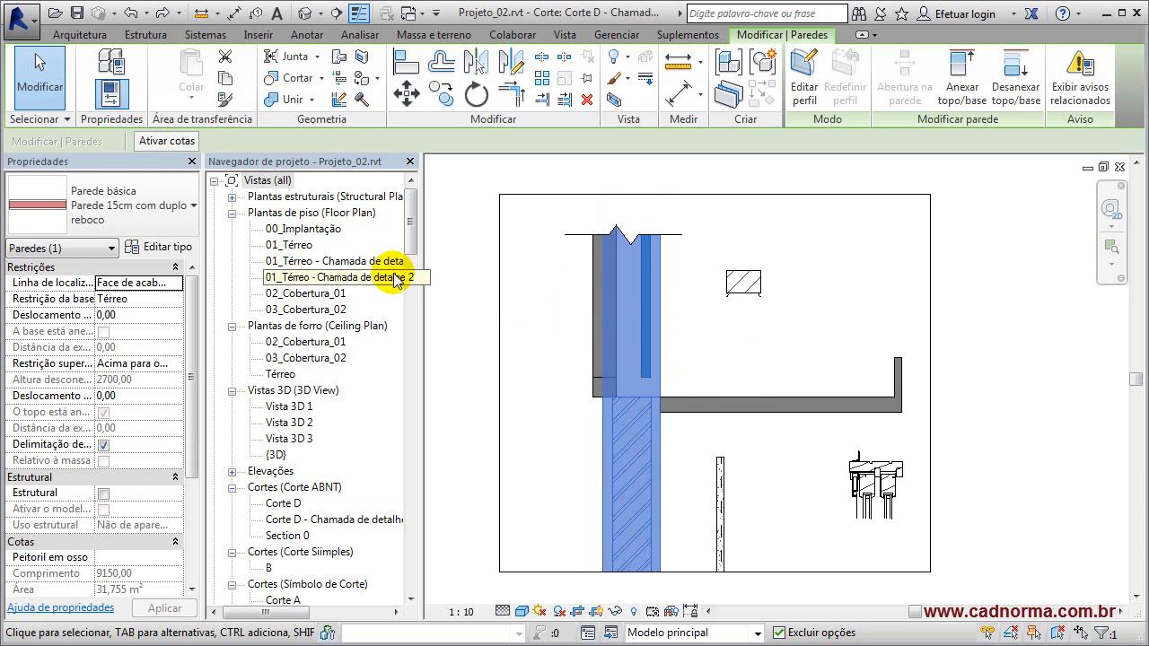
pyautogui.click(755, 363)
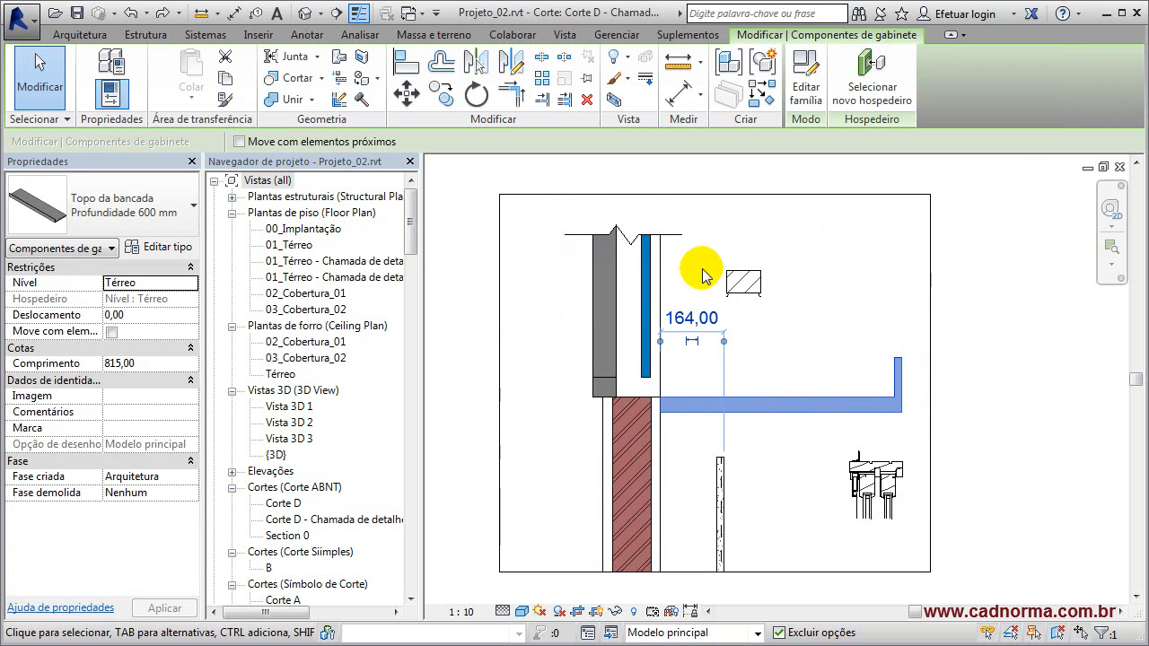
pyautogui.click(857, 359)
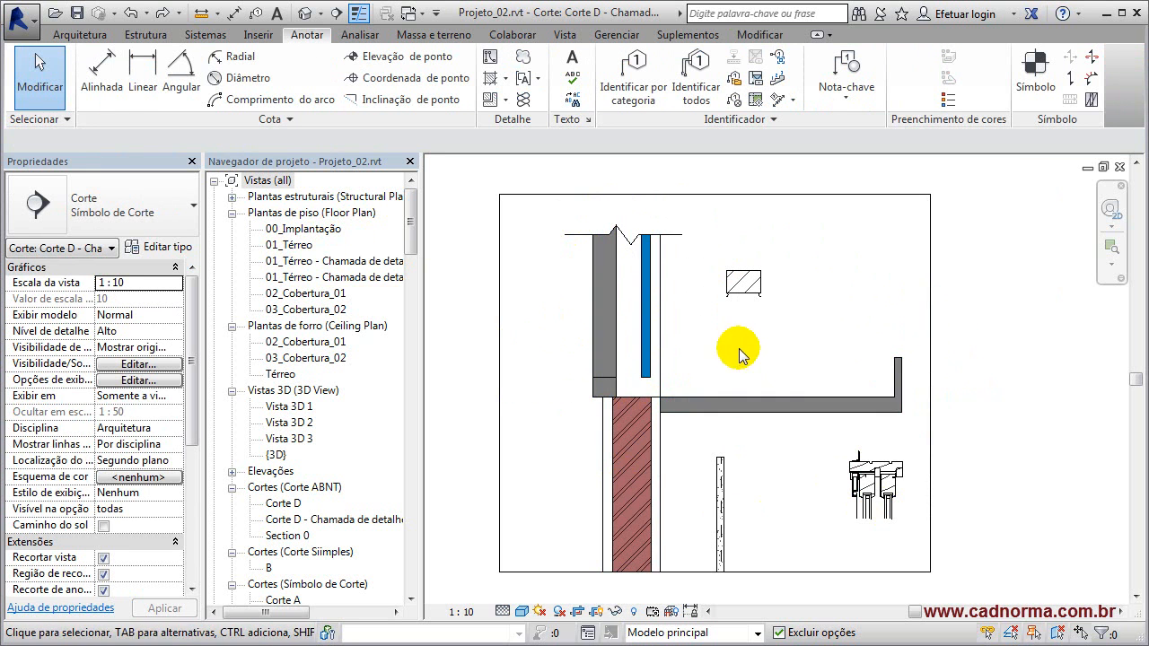
# - Open the drafting view 01_Térreo - Chamada de detalhe 1 from the Vistas de desenho (Detail) group
pyautogui.moveTo(409, 237); pyautogui.dragTo(414, 277)
pyautogui.click(285, 373)
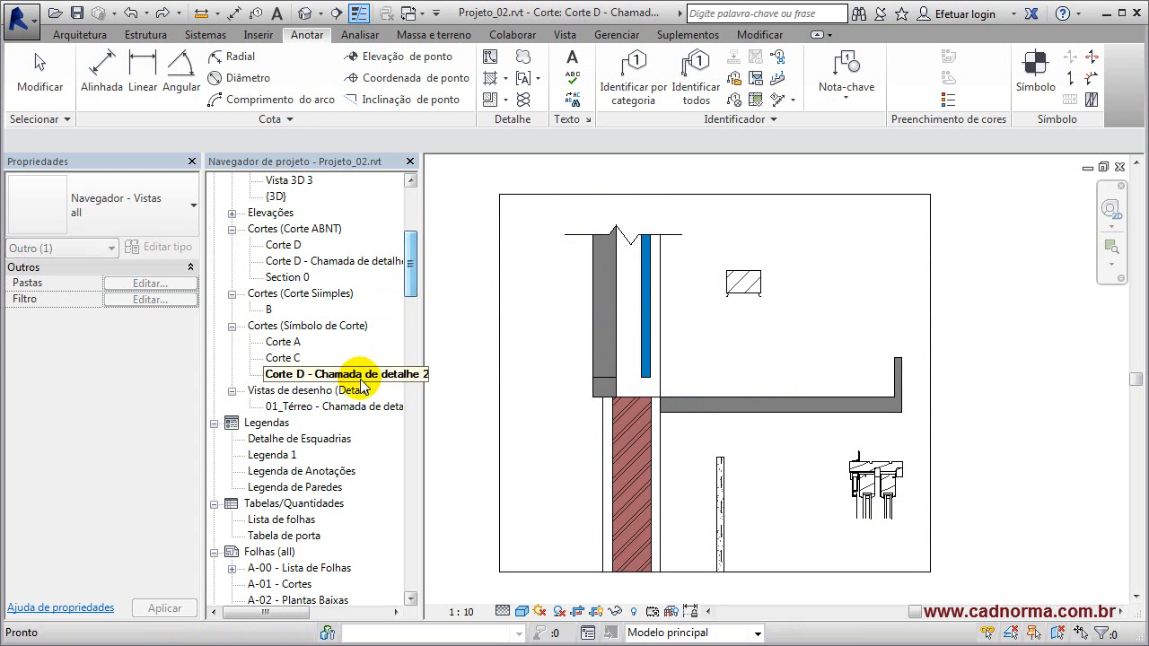
pyautogui.doubleClick(303, 408)
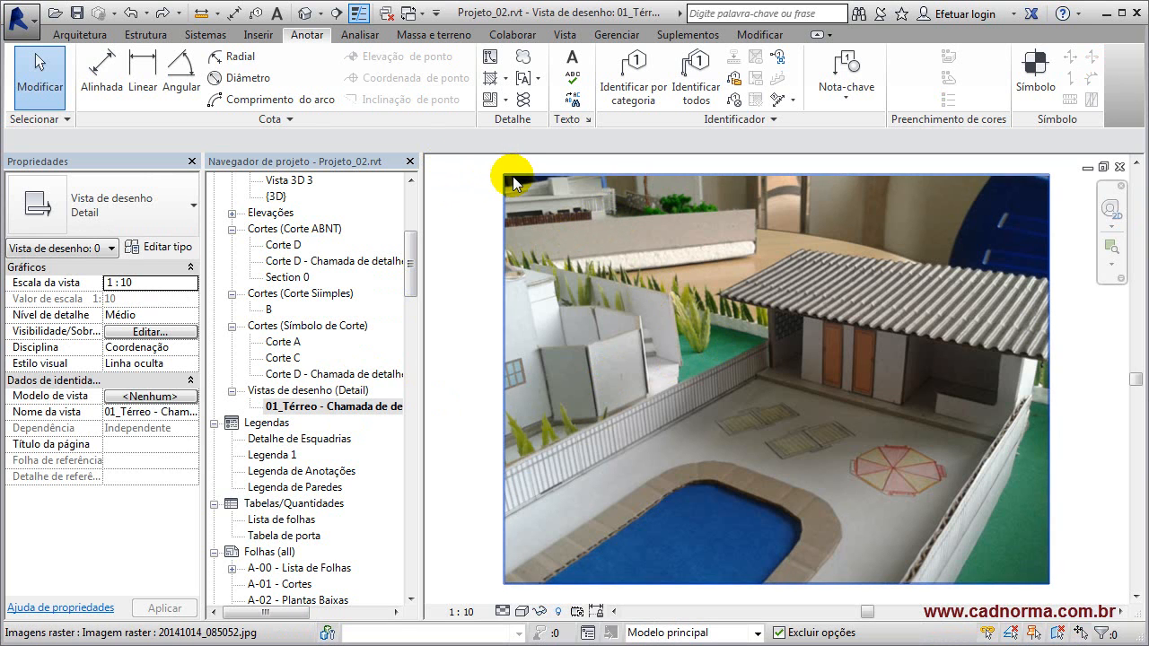
pyautogui.click(478, 280)
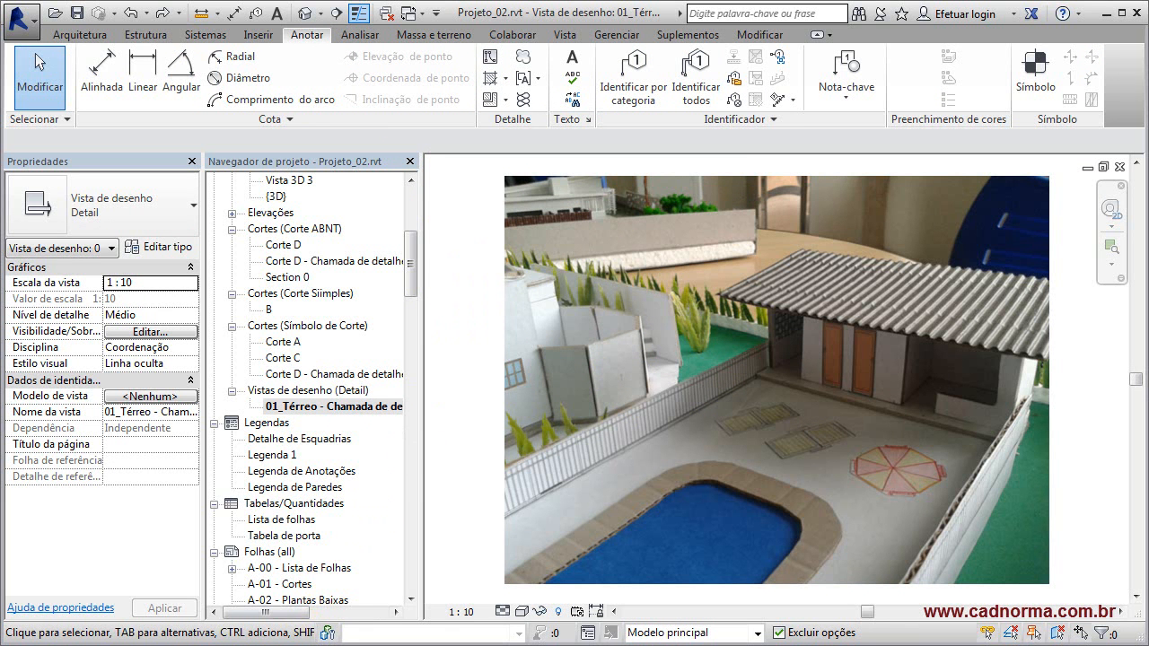
# - Switch to the browser to view the YouTube video Revit II - E2-08 - Detalhamento, and return to Revit
pyautogui.click(298, 645)
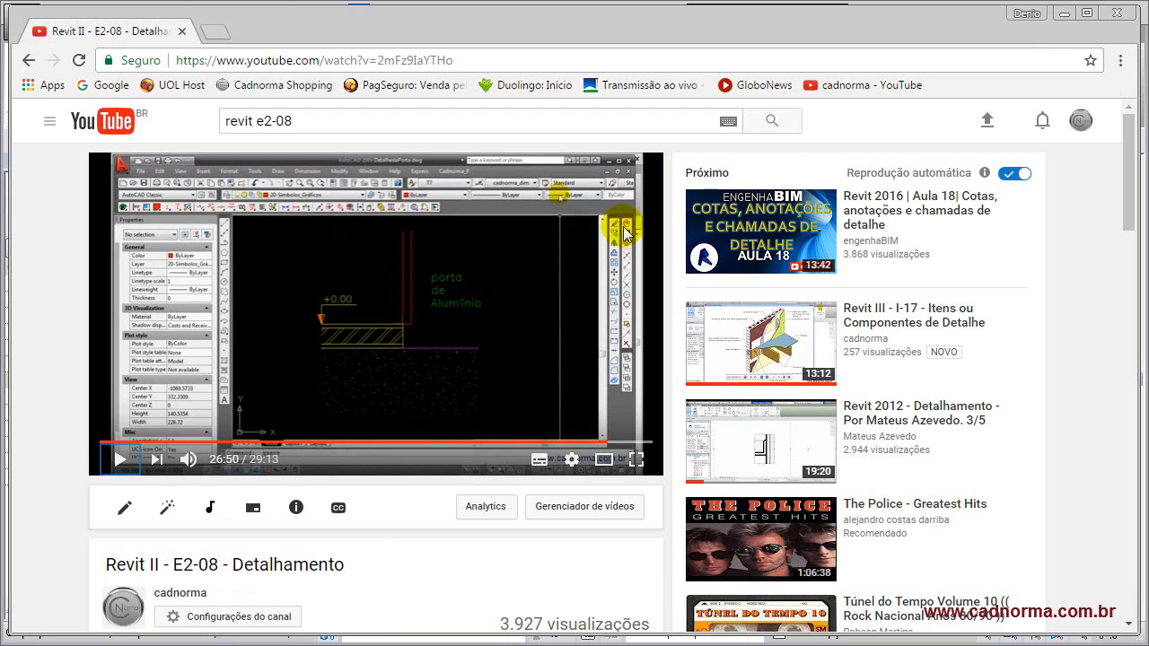
pyautogui.click(1063, 12)
pyautogui.click(479, 366)
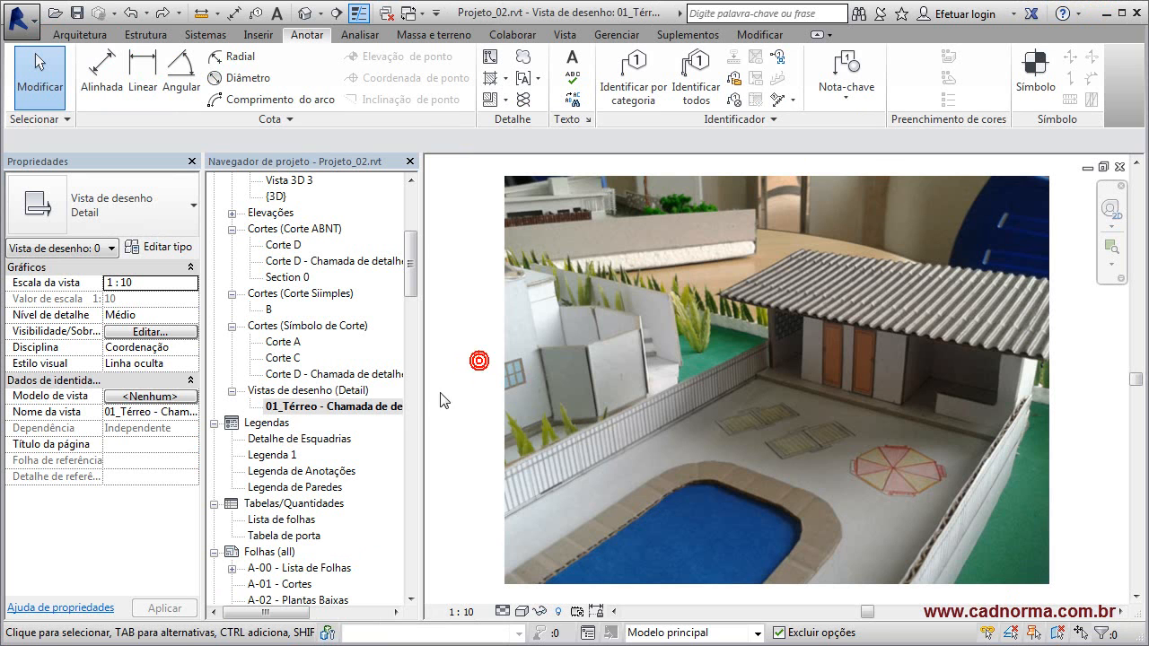
# - Locate the drafting view among the project's views and open the section callout Corte D - Chamada de detalhe 2
pyautogui.click(351, 408)
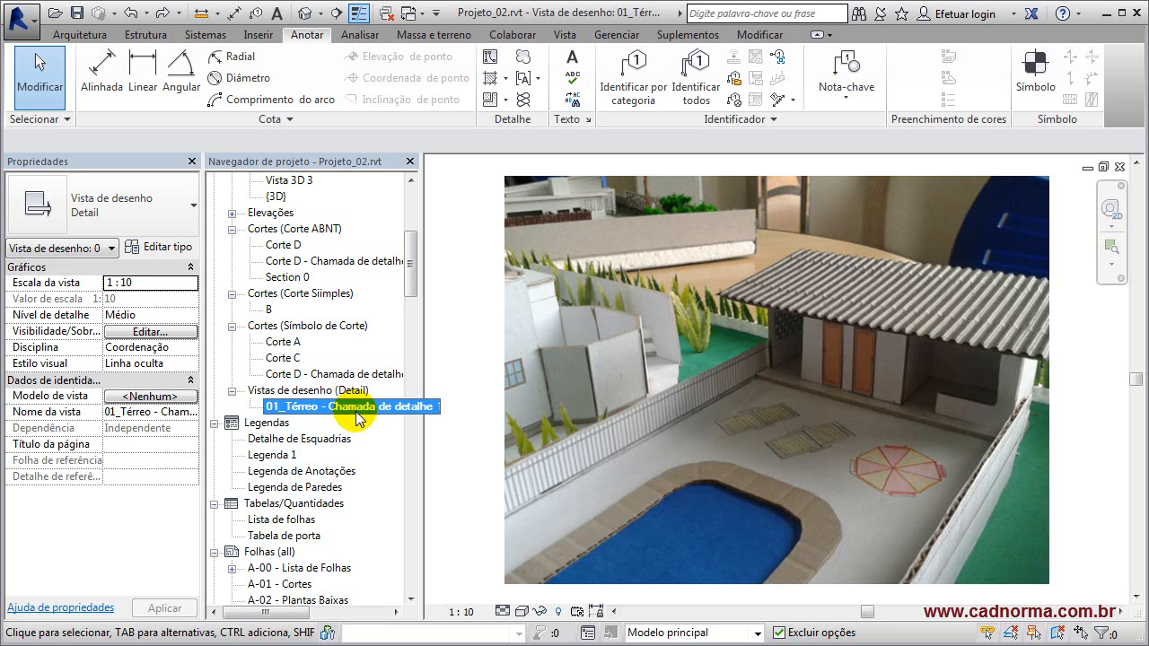
pyautogui.click(462, 252)
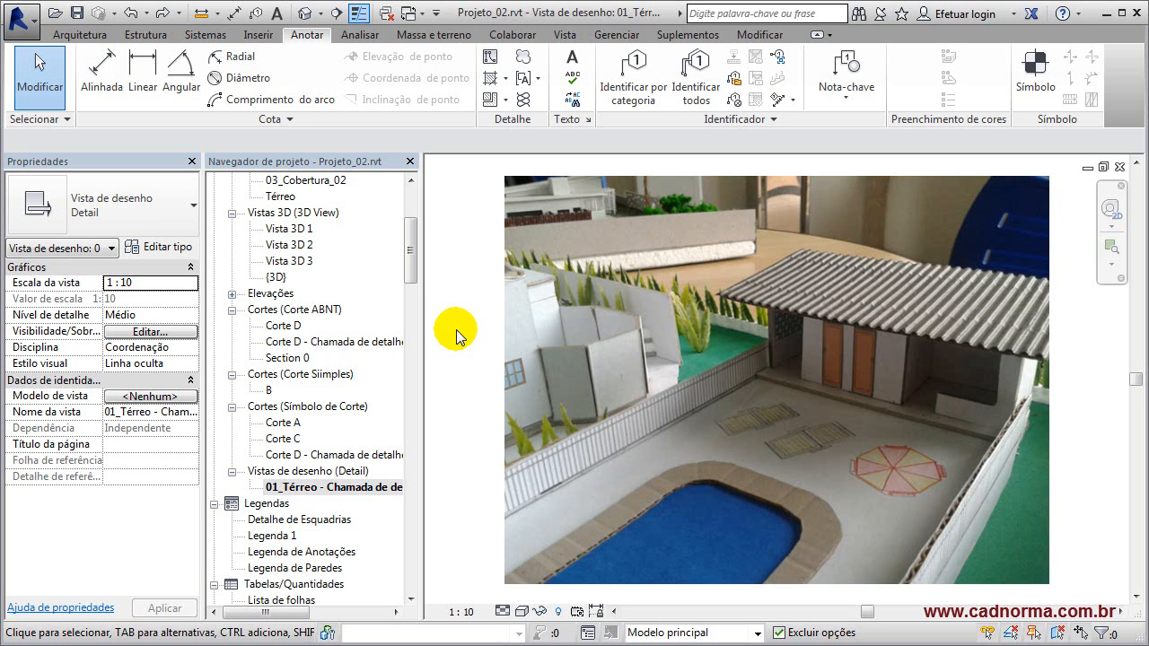
pyautogui.moveTo(411, 249); pyautogui.dragTo(415, 296)
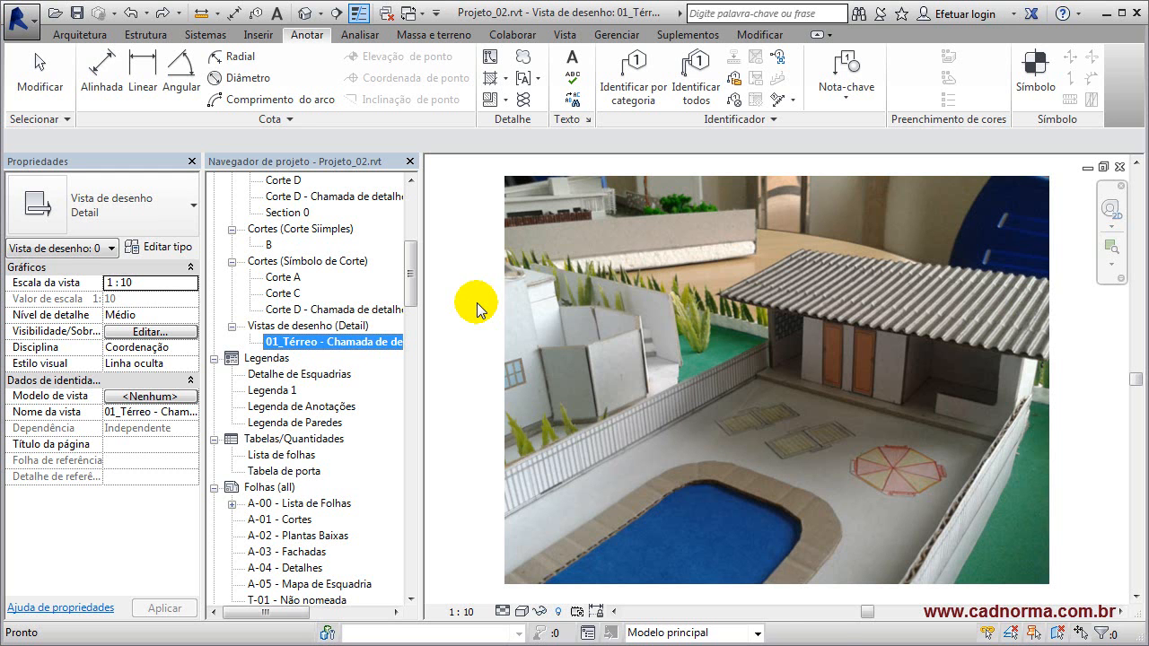
pyautogui.click(476, 302)
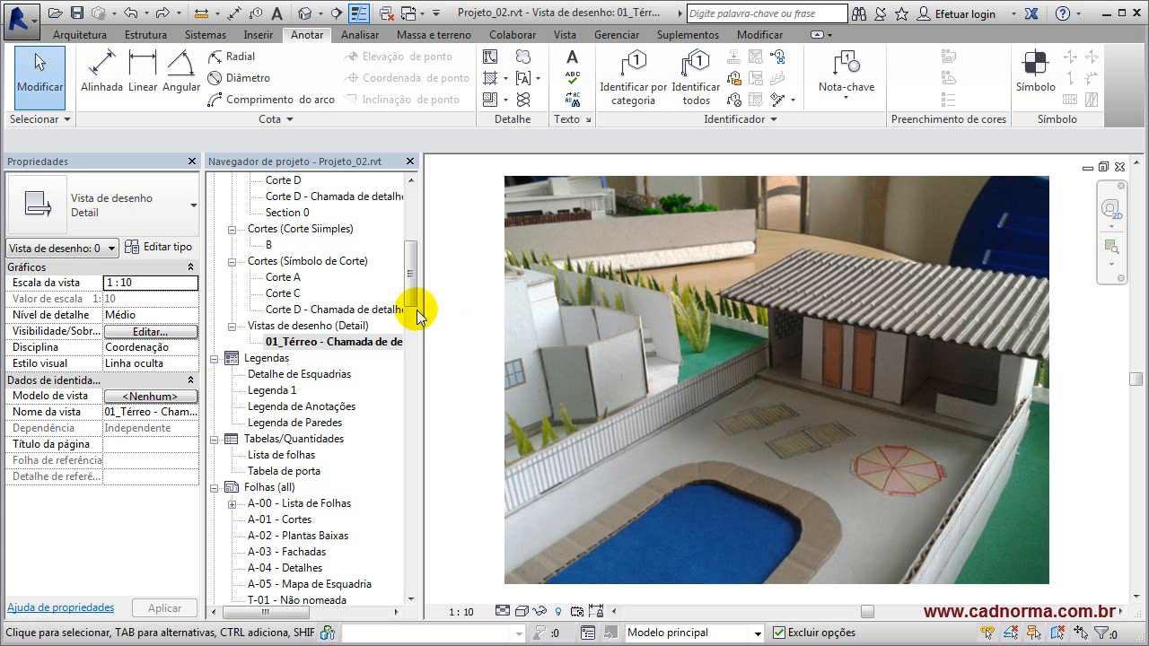
pyautogui.click(328, 310)
pyautogui.doubleClick(328, 310)
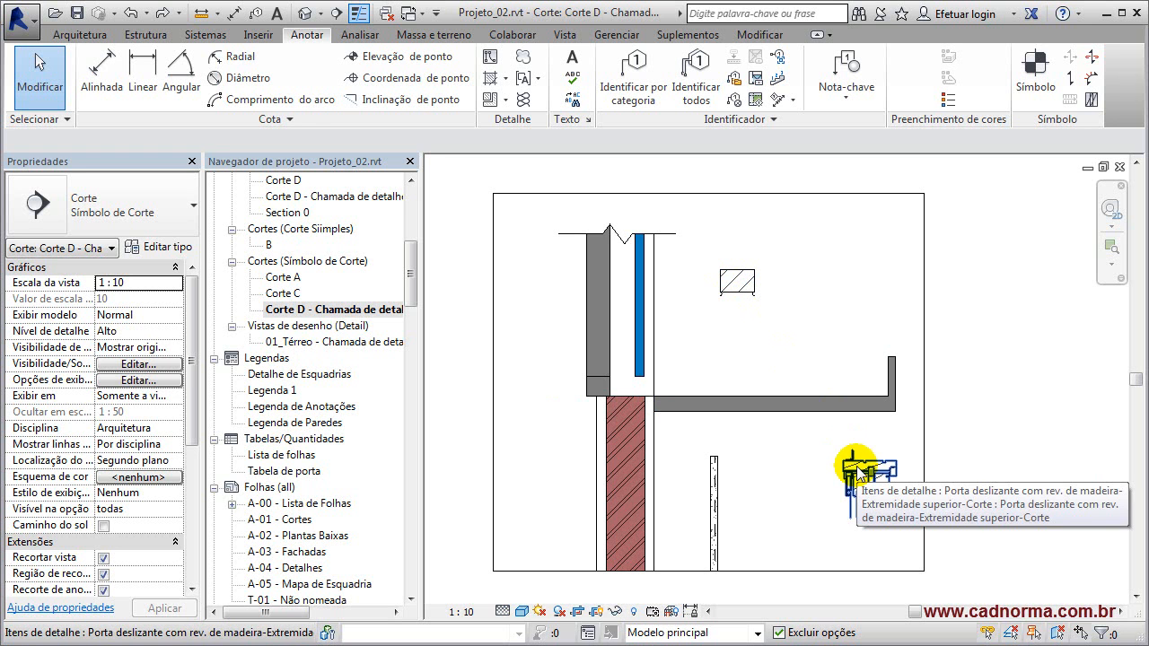
# - Open the wood-clad sliding door detail item's family to examine its 2D geometry, and return to the project's section callout
pyautogui.click(917, 478)
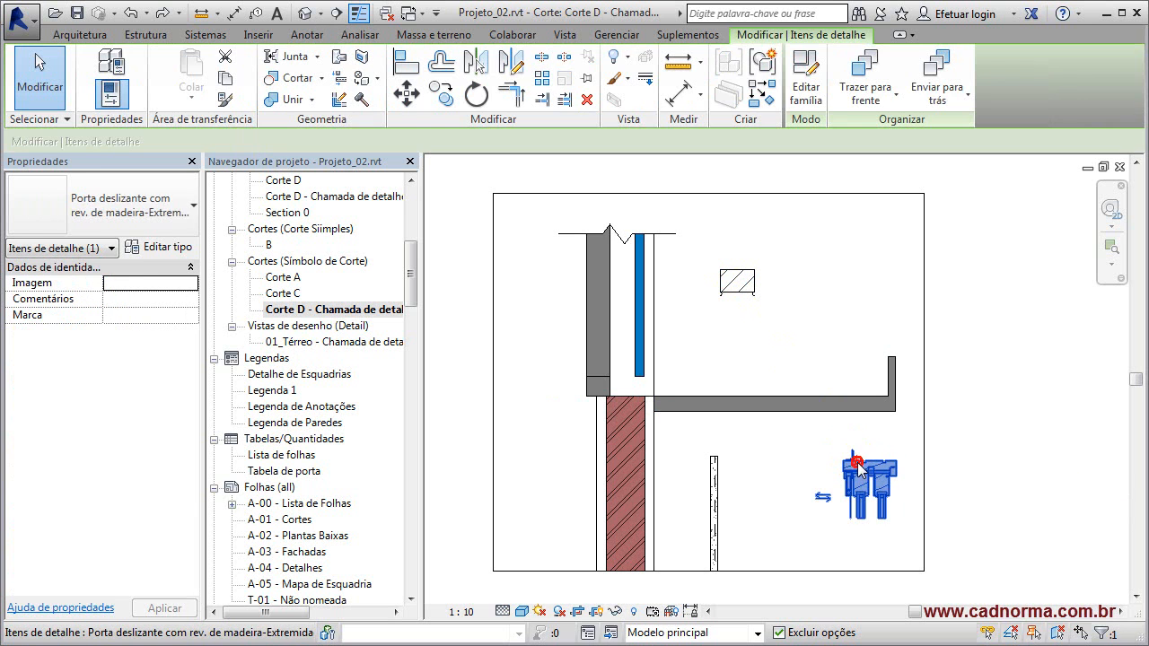
pyautogui.click(805, 94)
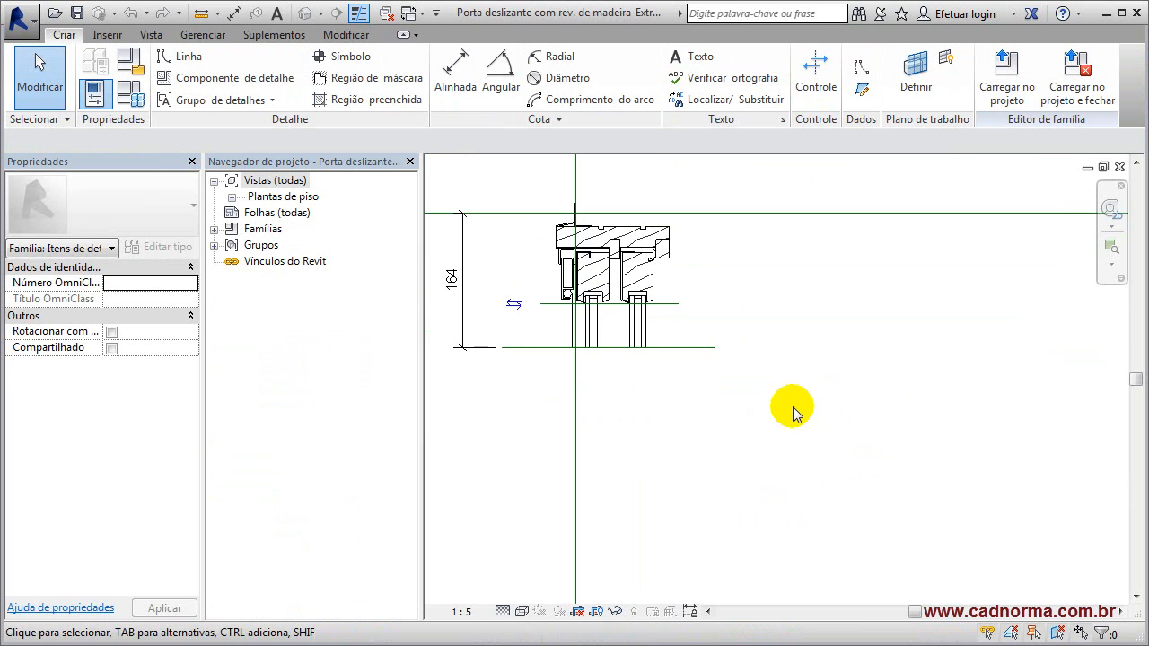
pyautogui.moveTo(790, 413); pyautogui.dragTo(877, 551, button='middle')
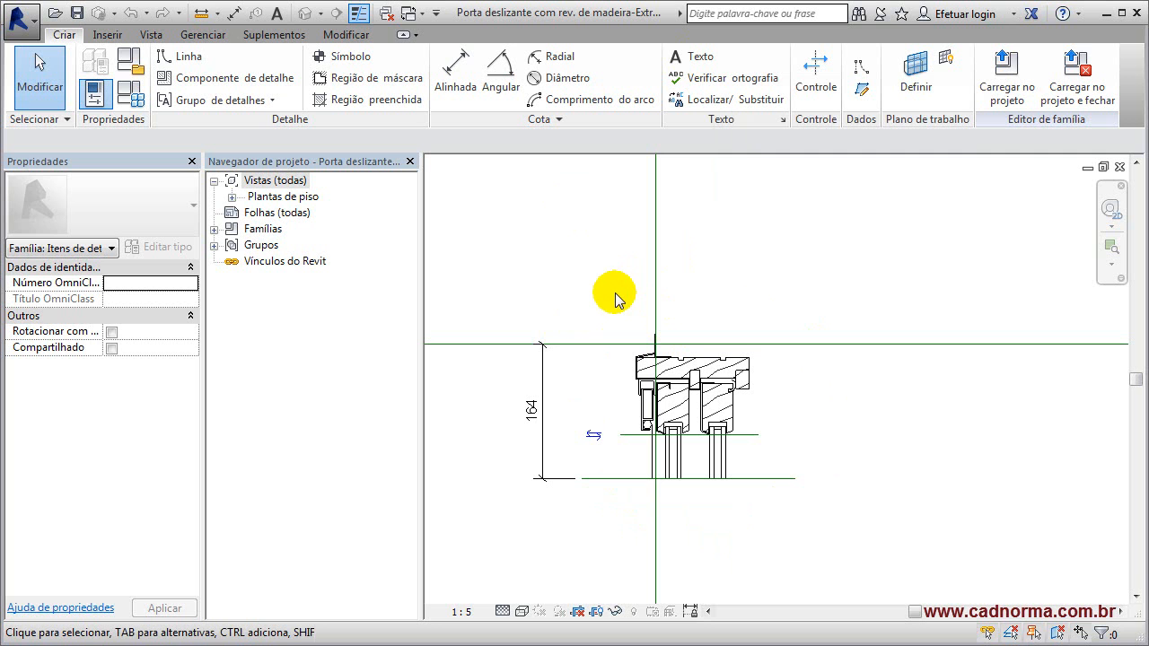
pyautogui.hotkey('ctrl', 'Tab')
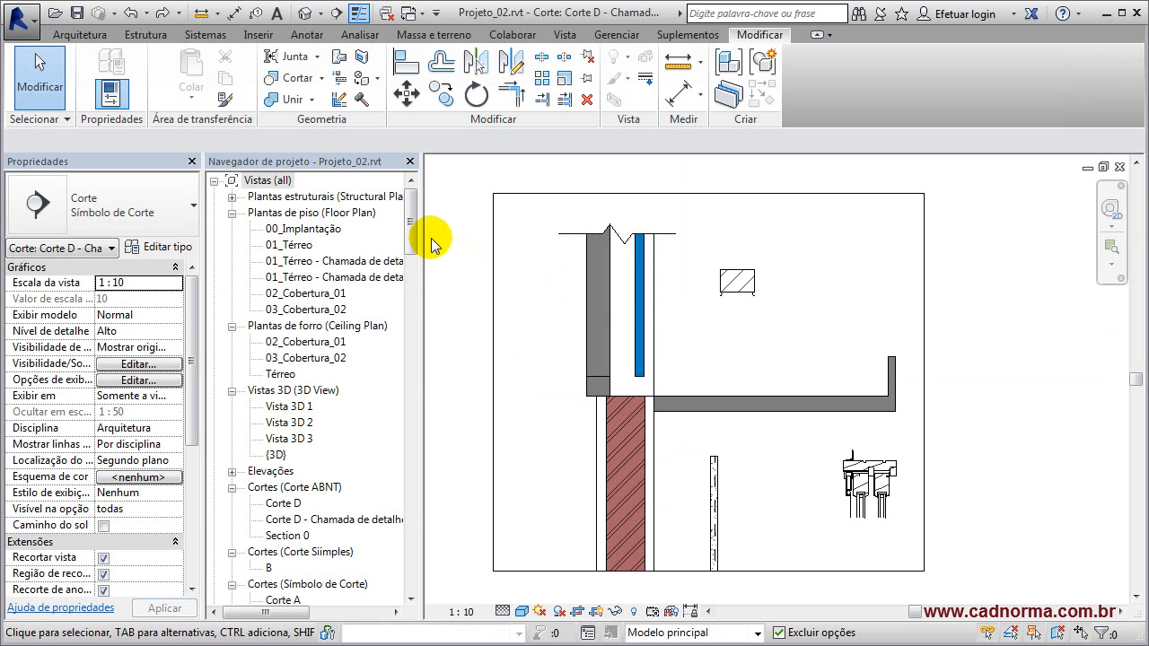
# - Look through the floor plan callout and the drafting view, and open sheet A-02 - Plantas Baixas
pyautogui.moveTo(410, 235)
pyautogui.mouseDown()
pyautogui.moveTo(410, 249)
pyautogui.moveTo(410, 221)
pyautogui.mouseUp()
pyautogui.click(302, 261)
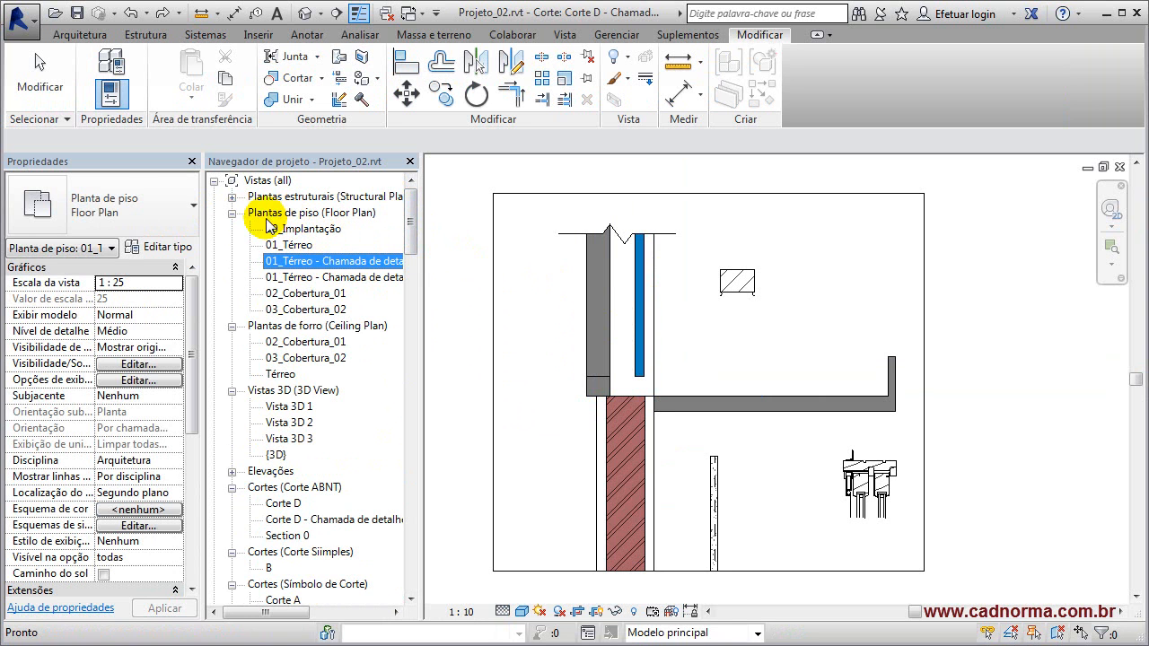
pyautogui.moveTo(411, 223); pyautogui.dragTo(410, 248)
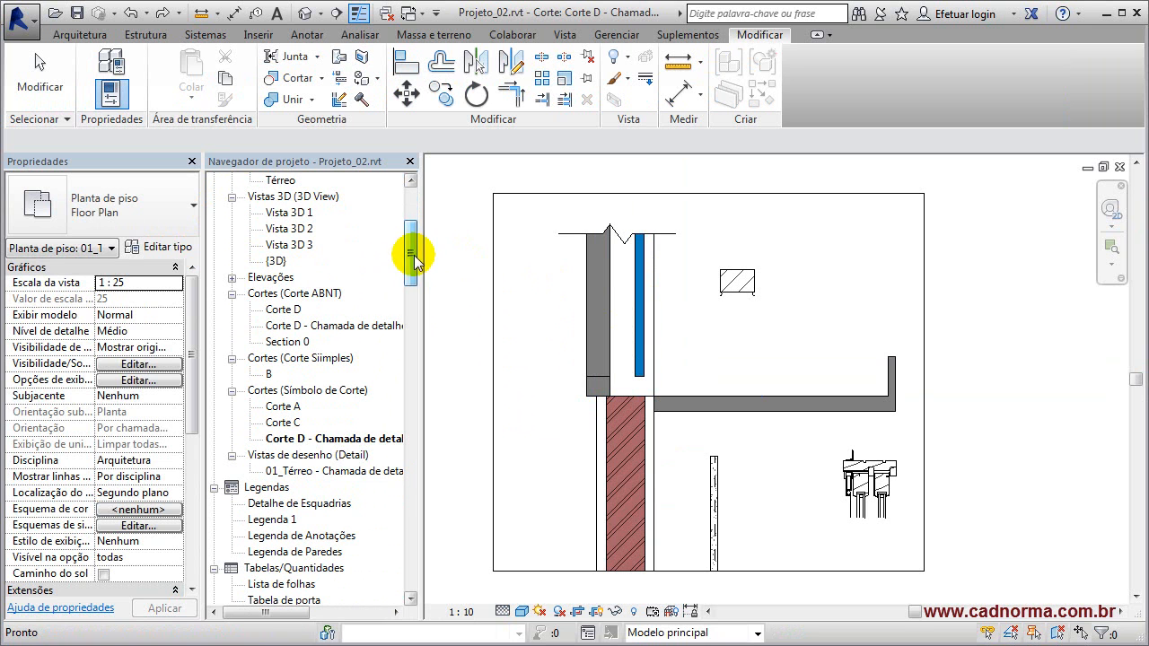
pyautogui.click(303, 474)
pyautogui.moveTo(414, 269); pyautogui.dragTo(421, 334)
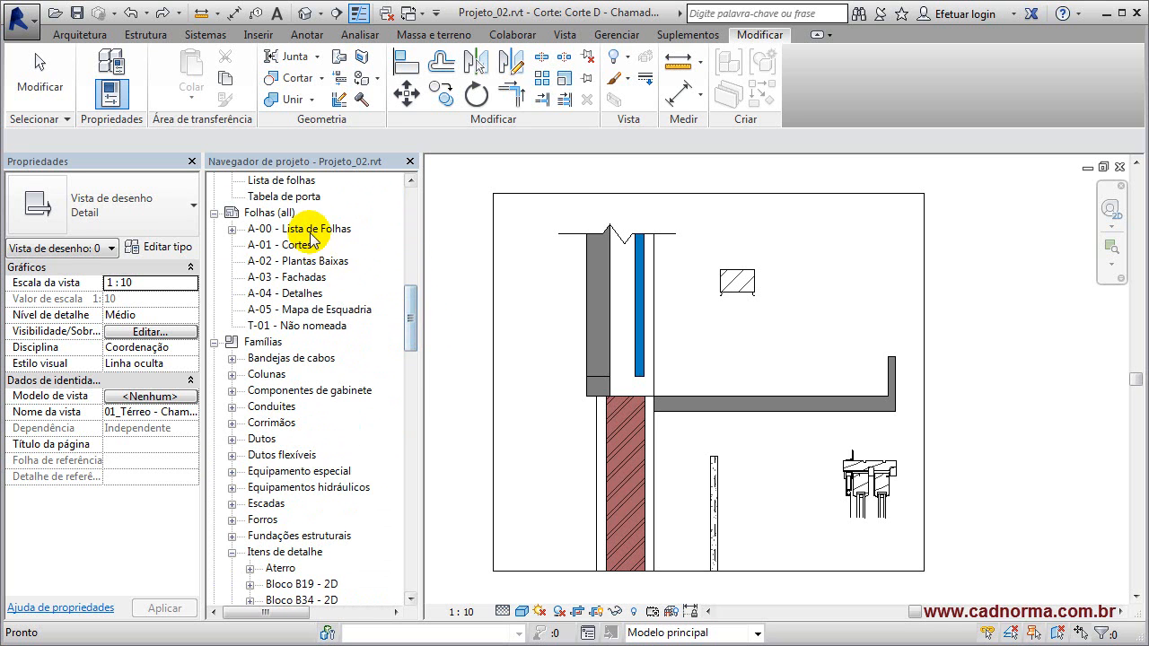
pyautogui.click(273, 260)
pyautogui.doubleClick(259, 261)
# - Try to place type B19 of the Bloco B19 - 2D detail item on the Plantas Baixas sheet
pyautogui.scroll(-4, 333, 377)
pyautogui.click(302, 390)
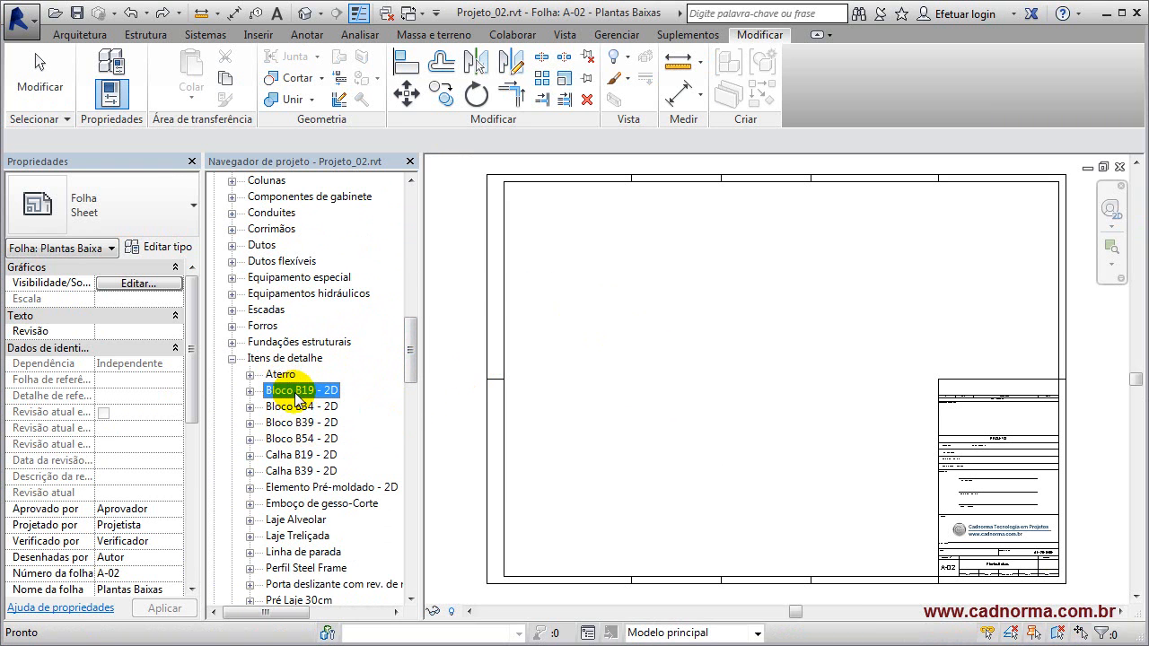
pyautogui.click(249, 390)
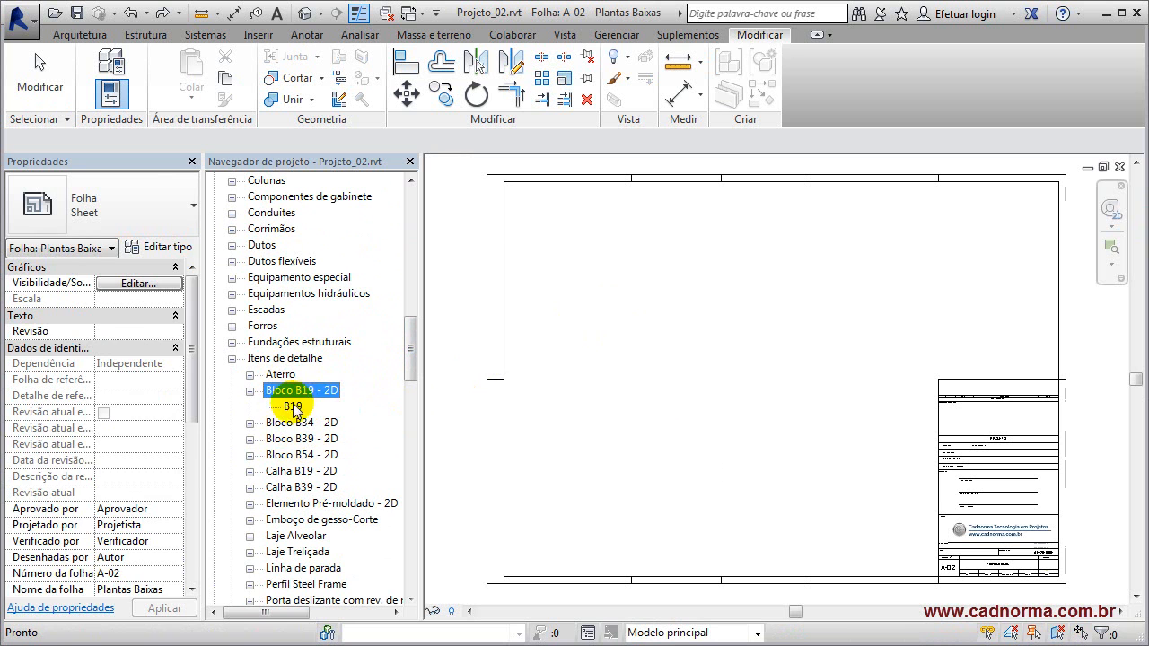
pyautogui.click(292, 407)
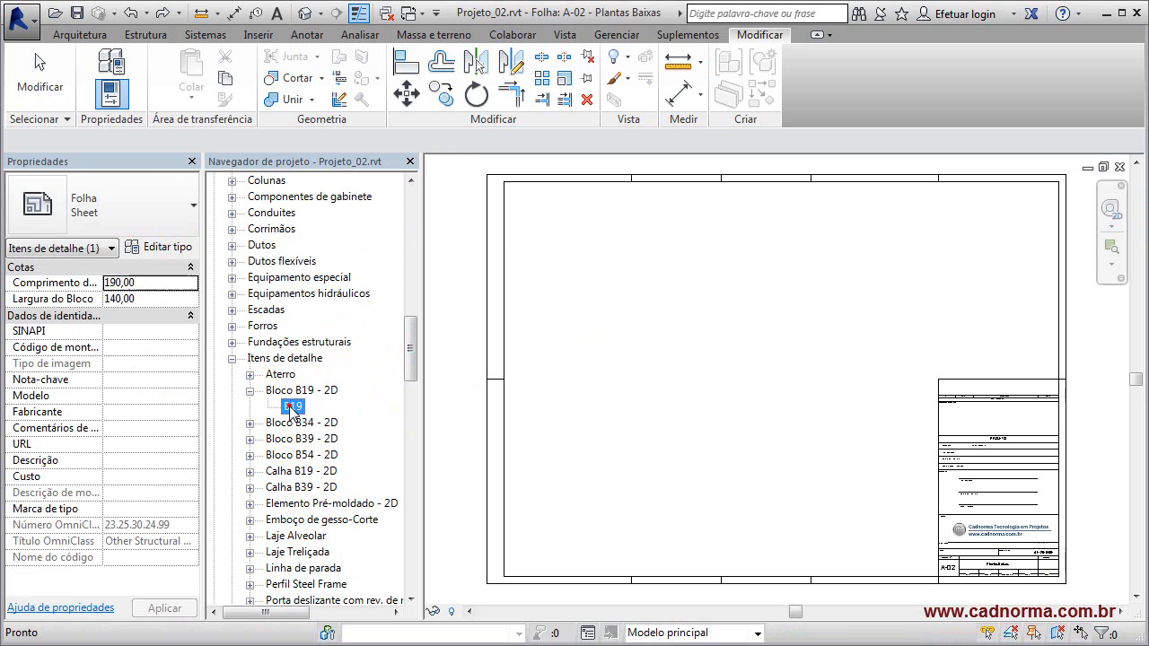
pyautogui.click(706, 344)
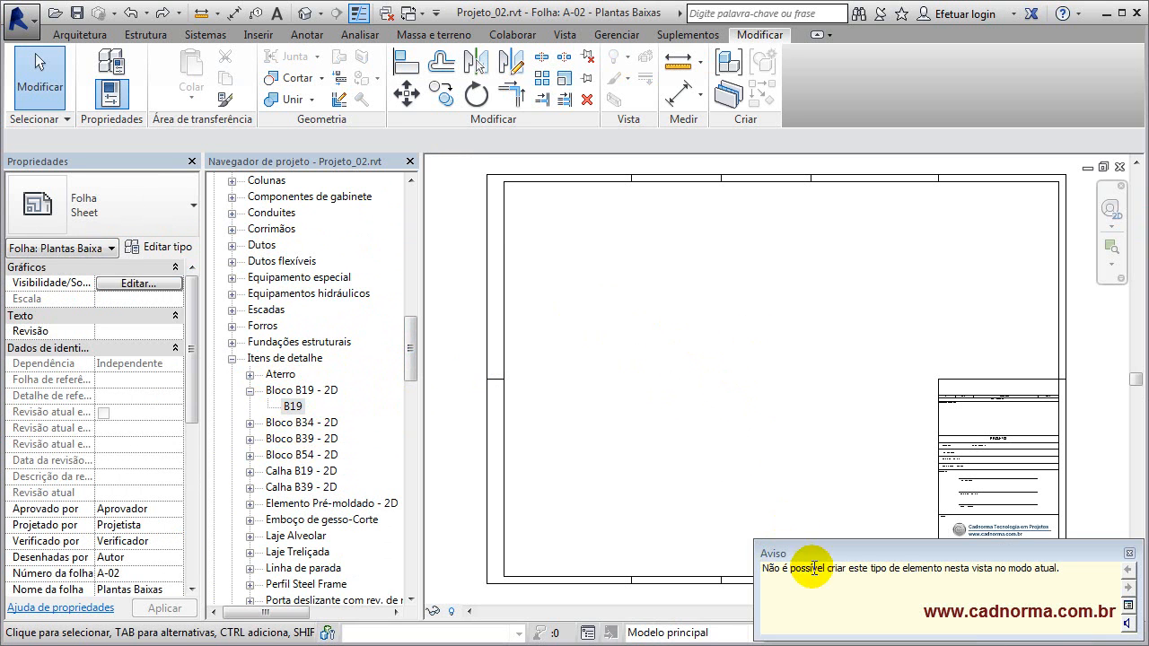
pyautogui.click(1130, 554)
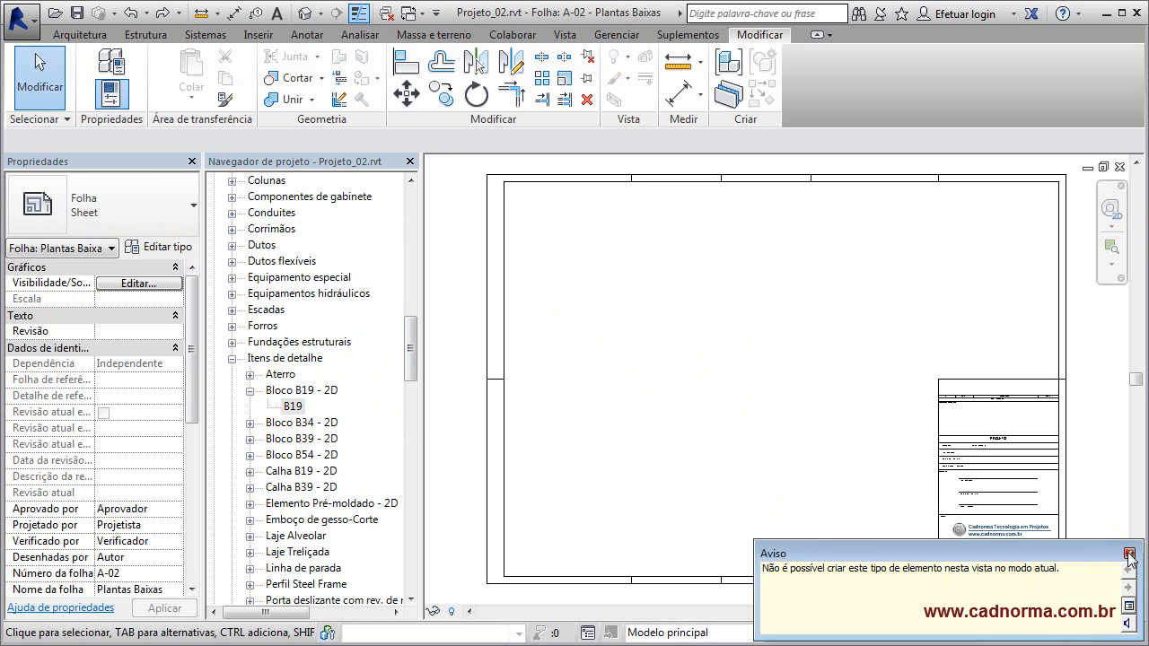
pyautogui.click(250, 392)
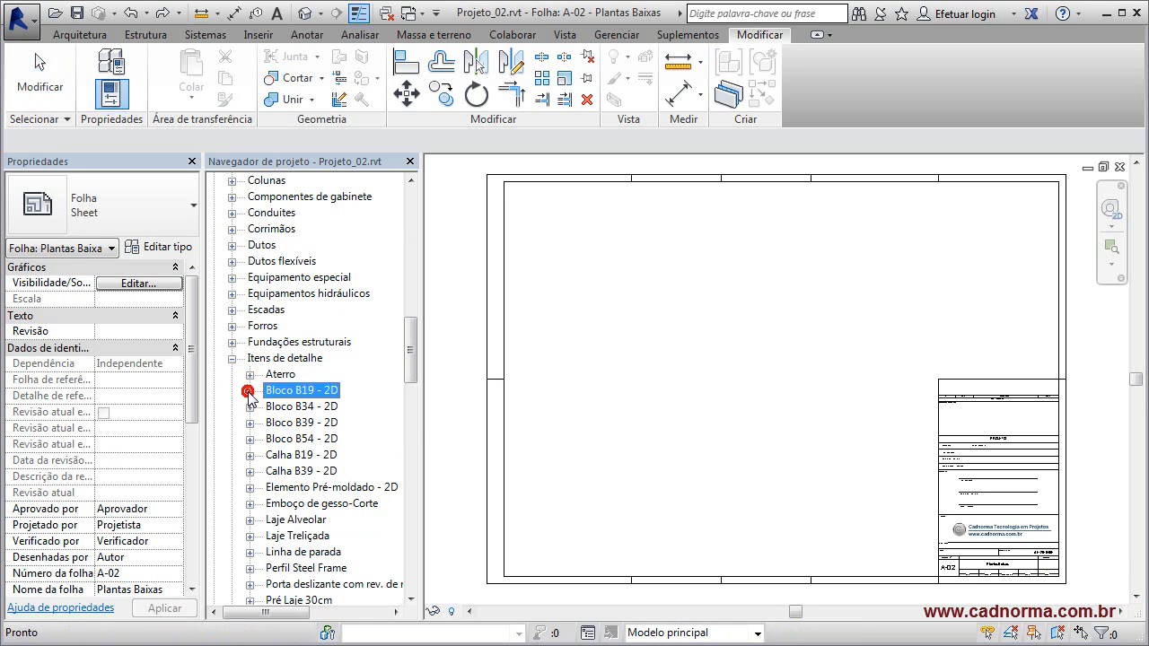
# - Reopen the section callout Corte D - Chamada de detalhe 2 and examine the Tijolos-Corte brick detail item in its family file
pyautogui.moveTo(406, 347); pyautogui.dragTo(420, 205)
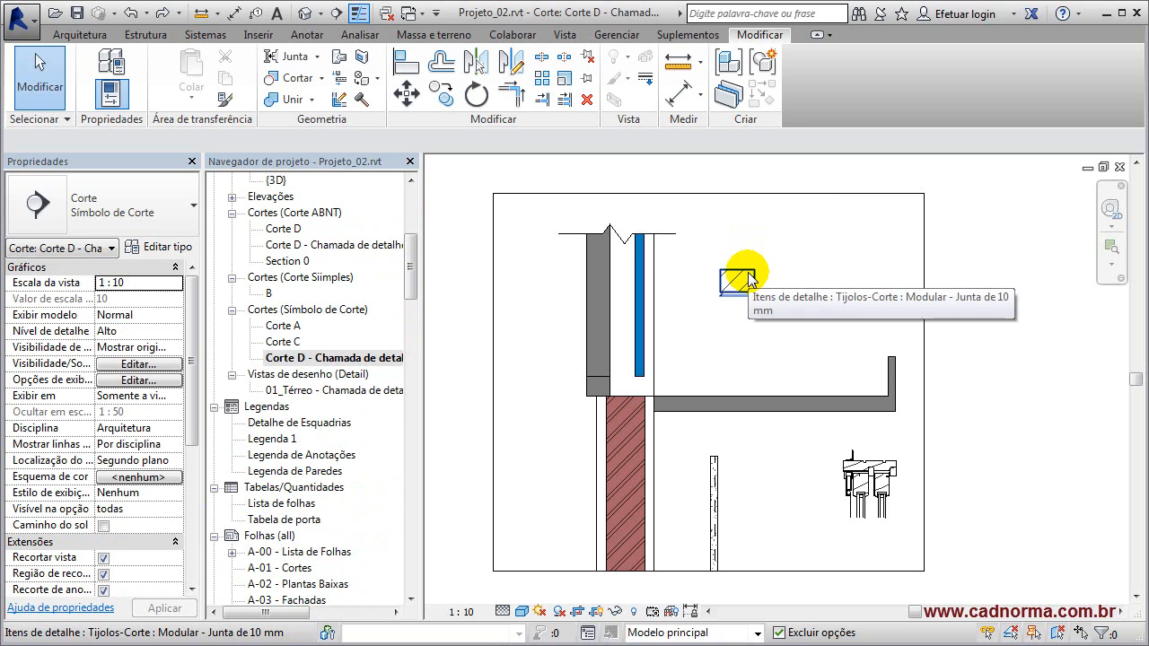
pyautogui.click(750, 280)
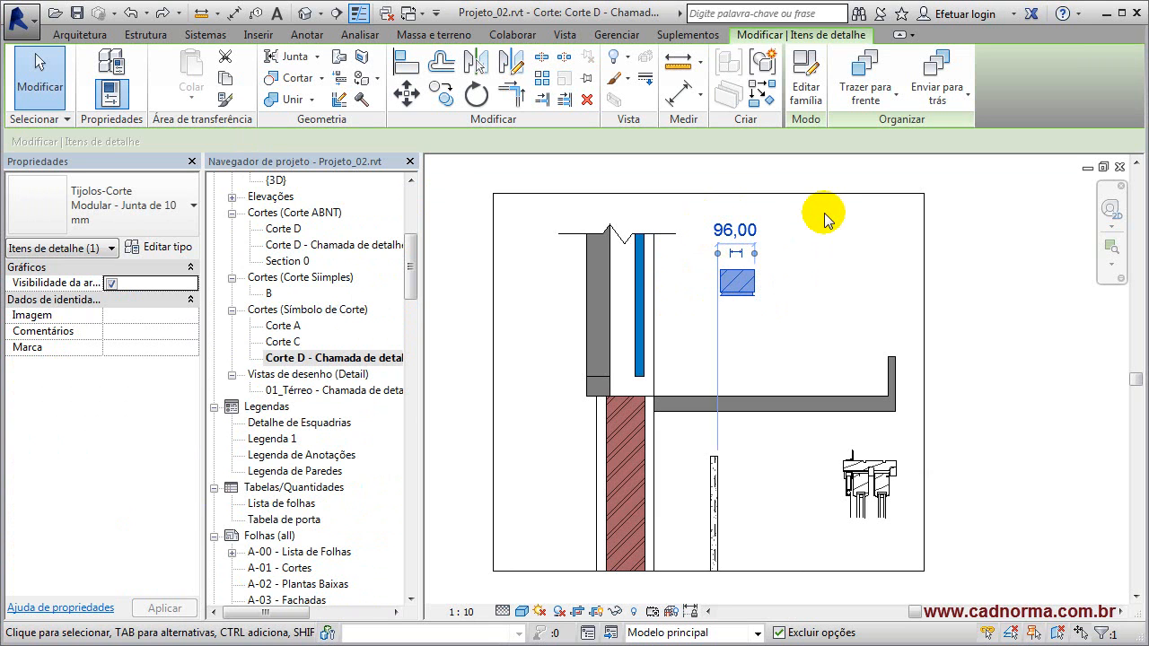
pyautogui.click(807, 94)
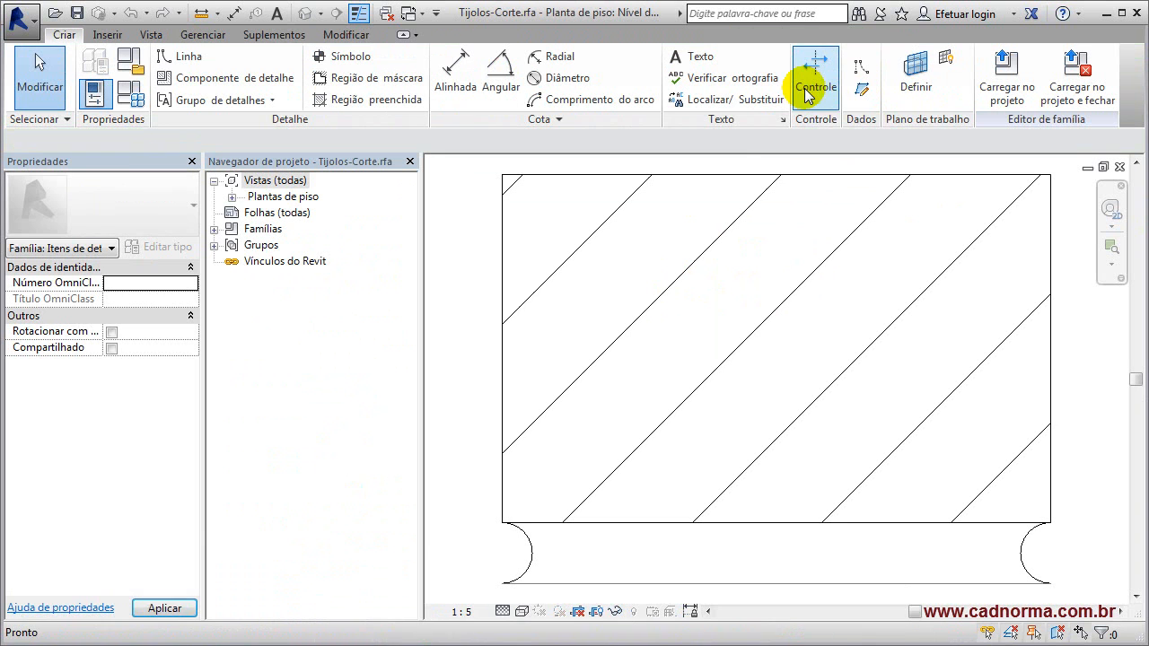
pyautogui.scroll(-3, 476, 310)
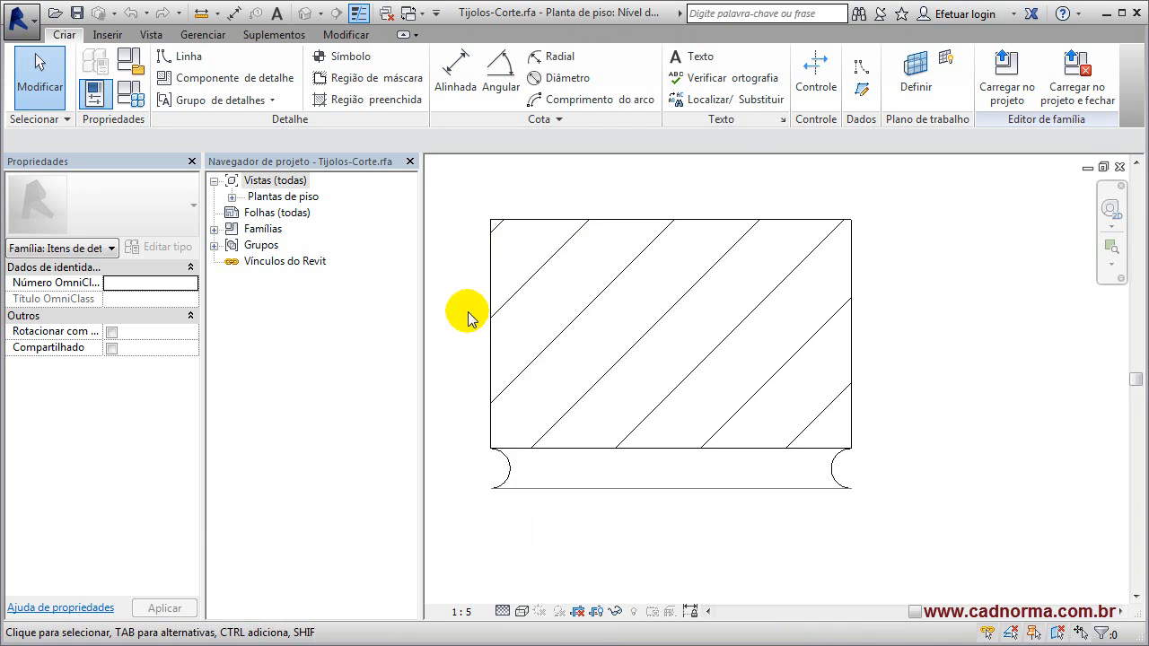
pyautogui.moveTo(527, 314)
pyautogui.mouseDown(button='middle')
pyautogui.moveTo(635, 333)
pyautogui.moveTo(632, 343)
pyautogui.mouseUp(button='middle')
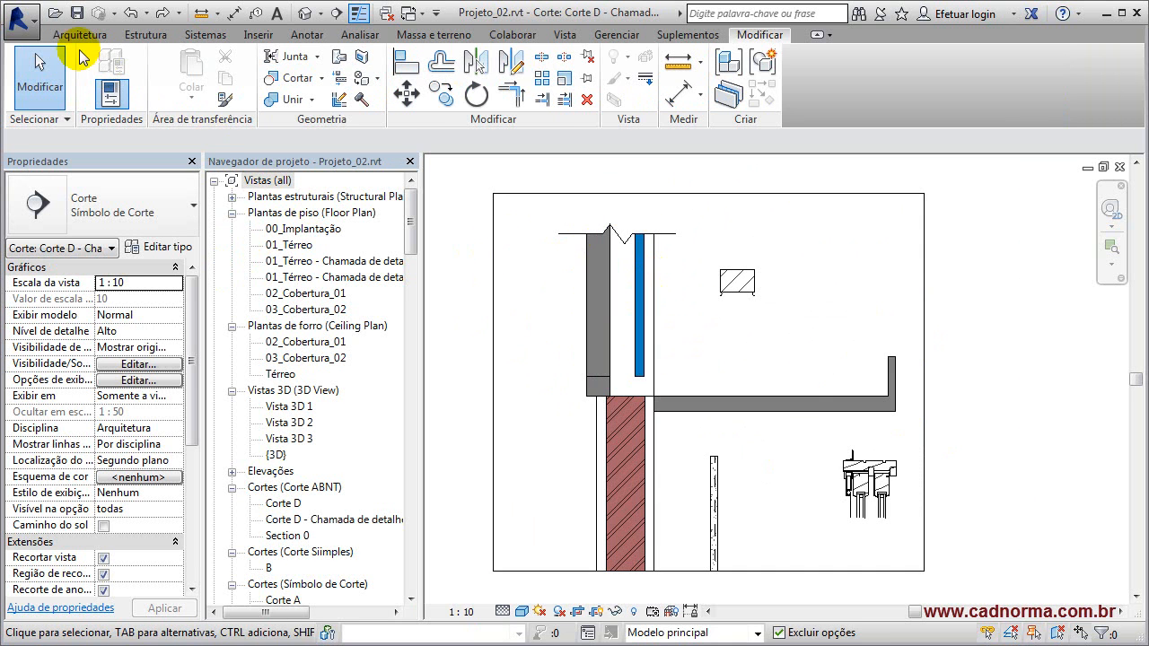
# - Preview the family templates Item de detalhe métrico.rft and Item de detalhe métrico com base na linha.rft without creating a family
pyautogui.click(25, 25)
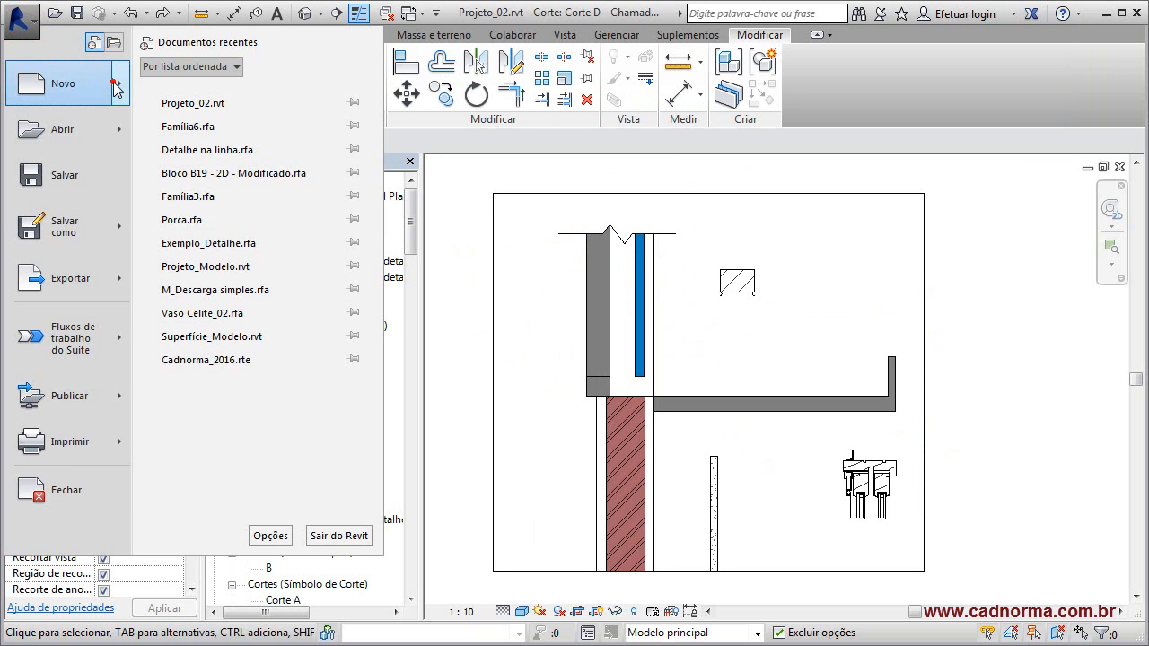
pyautogui.moveTo(54, 86)
pyautogui.click(190, 135)
pyautogui.moveTo(628, 159); pyautogui.dragTo(629, 252)
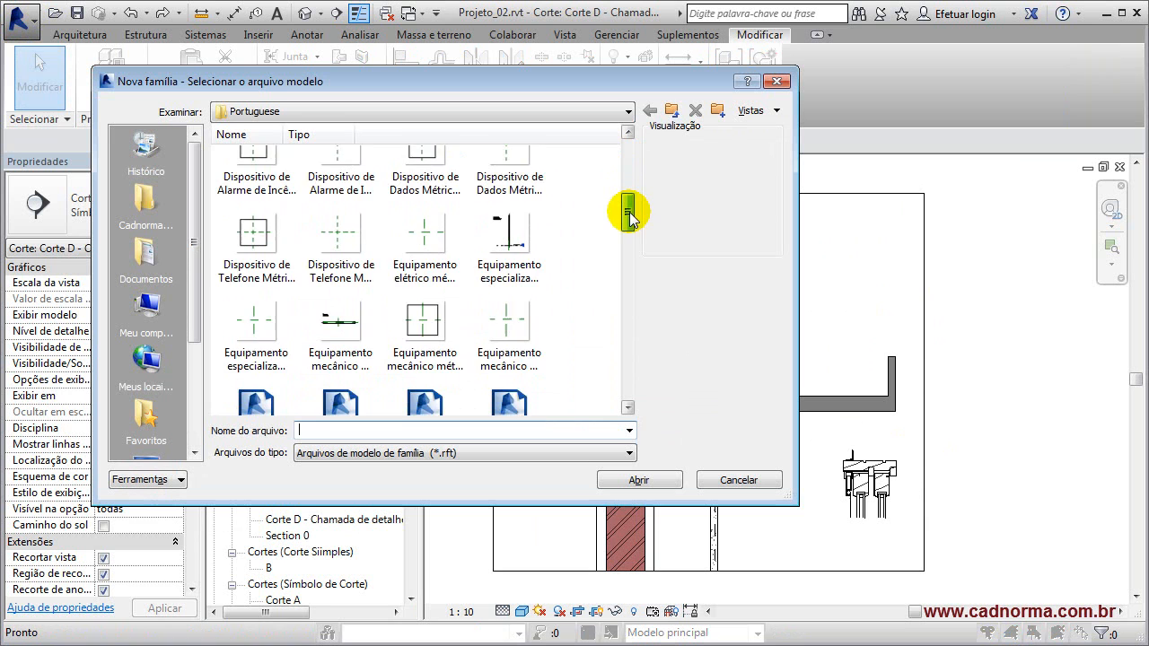
pyautogui.click(339, 269)
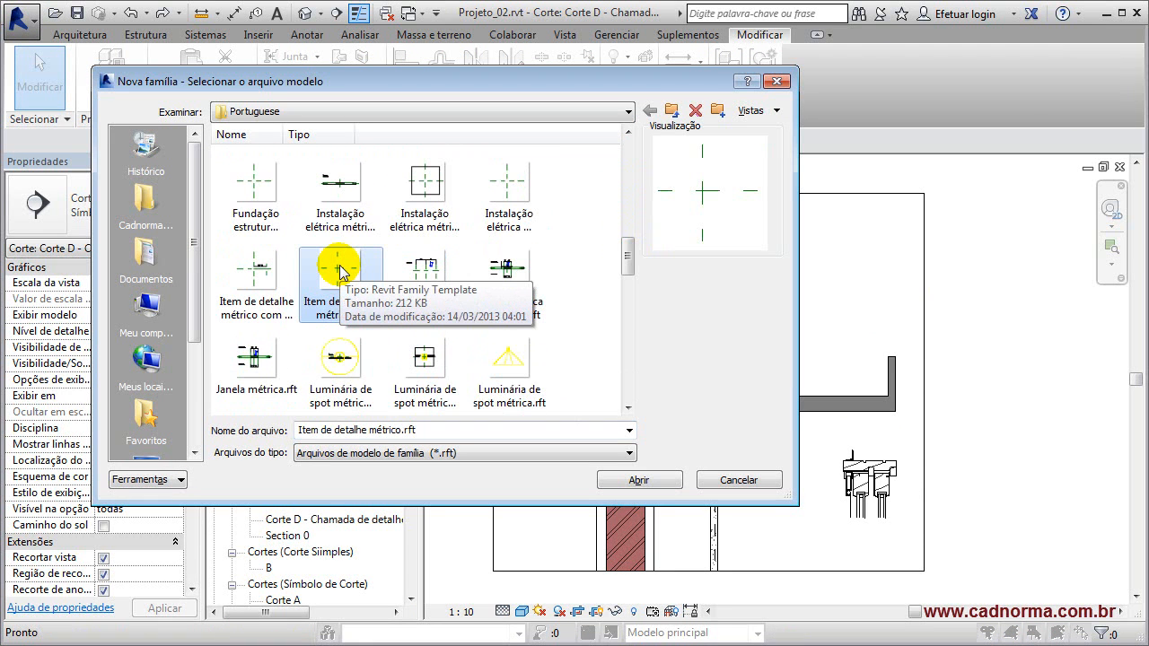
pyautogui.click(251, 266)
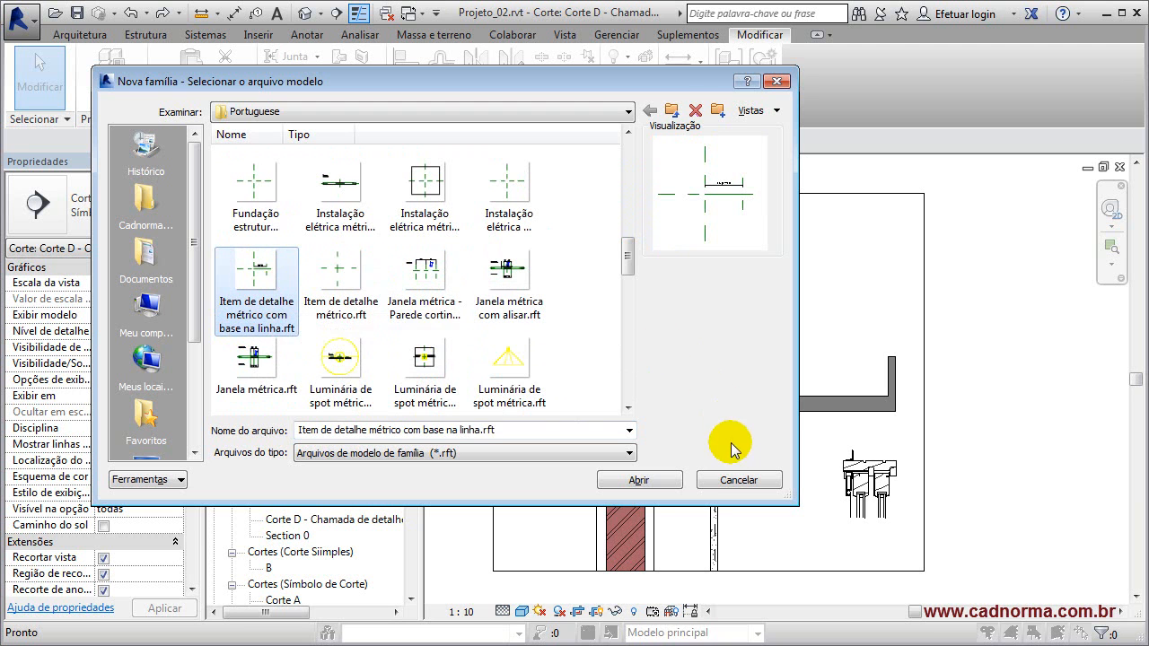
pyautogui.click(731, 479)
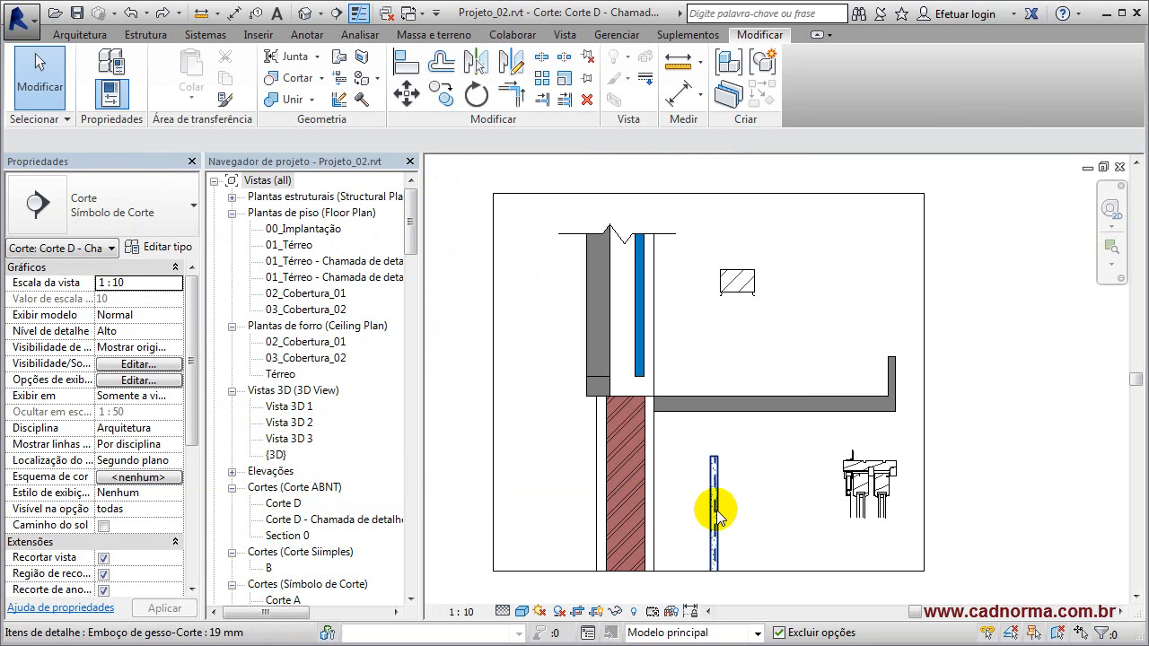
# - Inspect the Emboço de gesso-Corte detail item, and review the Tijolos-Corte brick's type parameters for thickness, length, height and joint
pyautogui.click(714, 508)
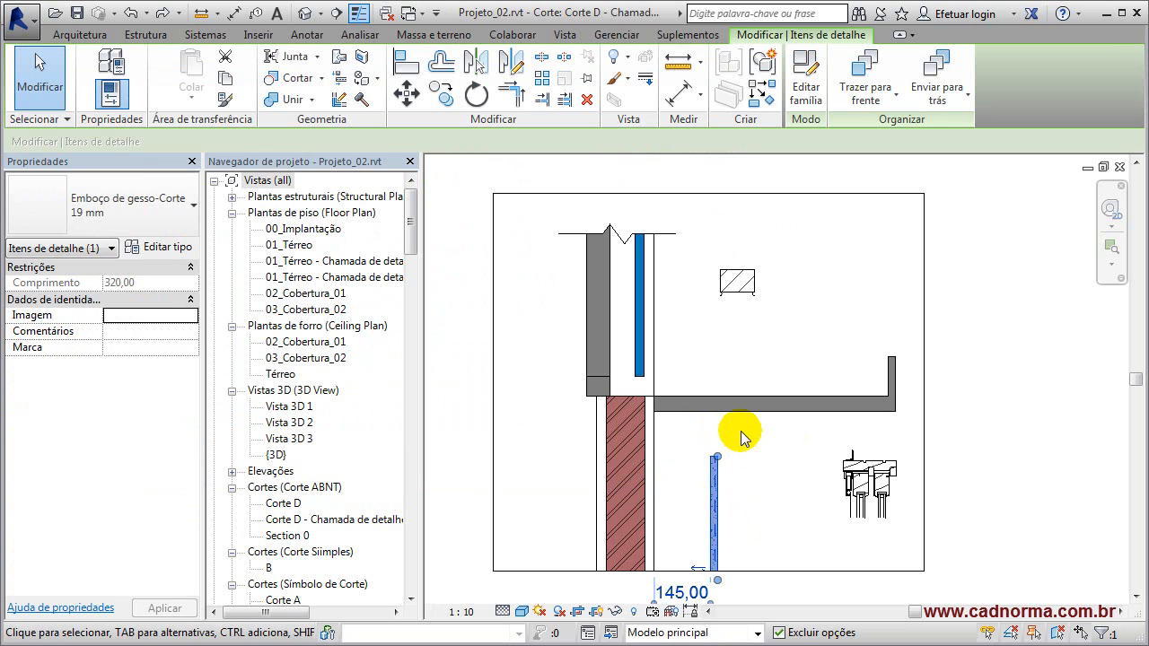
pyautogui.click(752, 352)
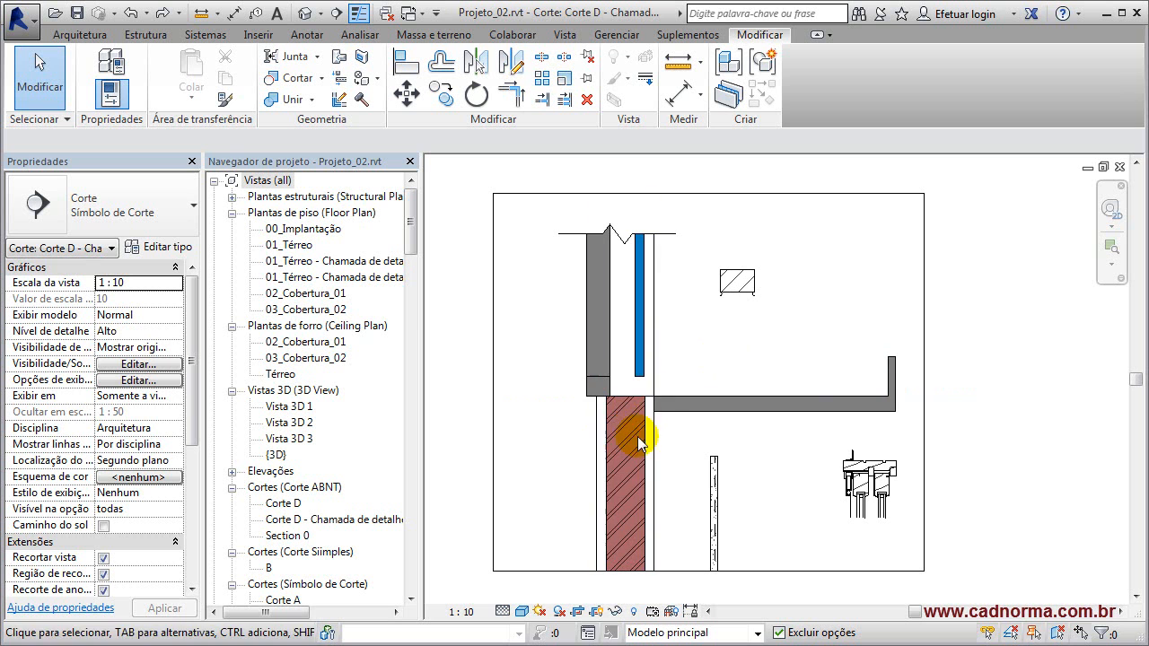
pyautogui.click(743, 296)
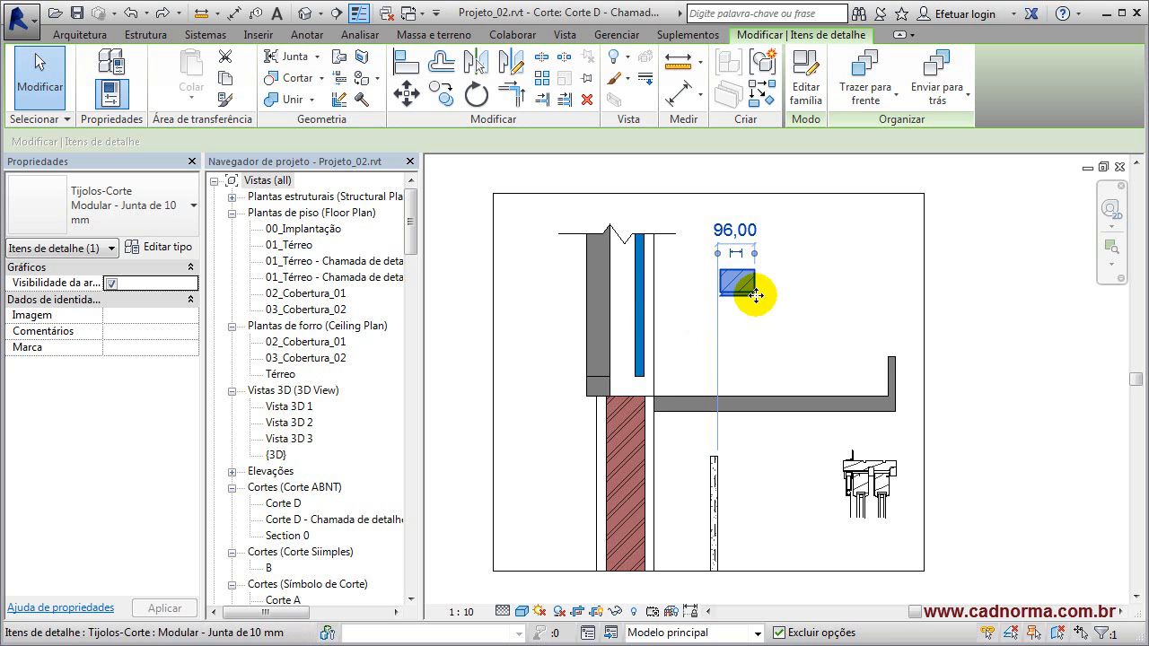
pyautogui.click(160, 246)
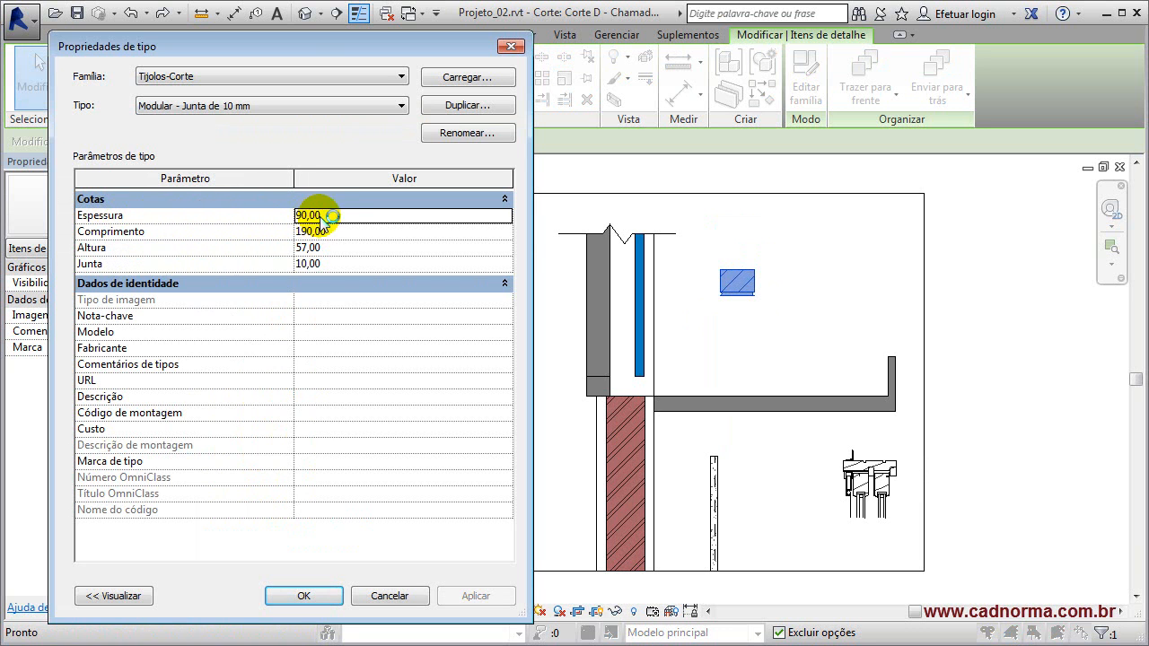
pyautogui.click(345, 232)
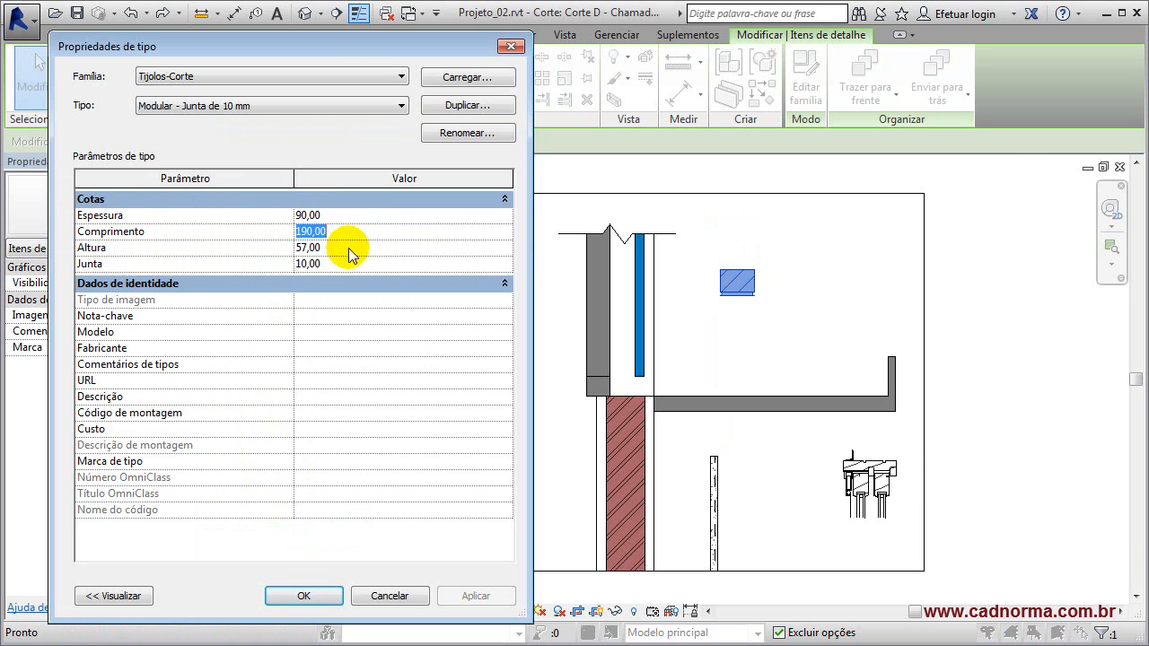
pyautogui.click(342, 264)
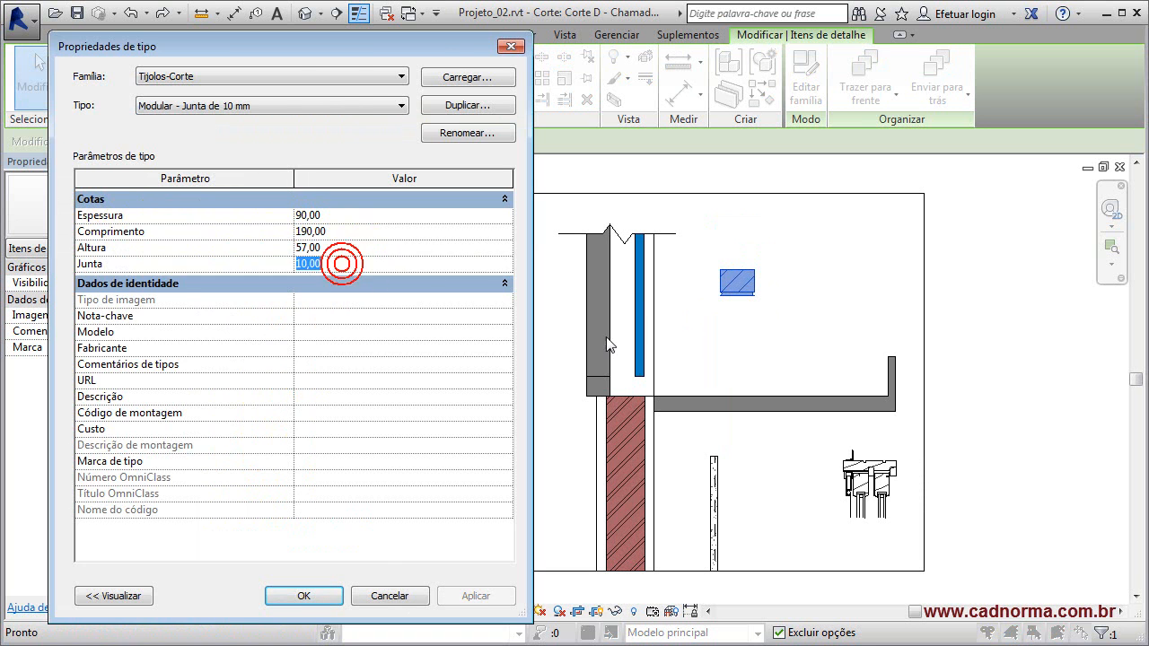
pyautogui.press('Return')
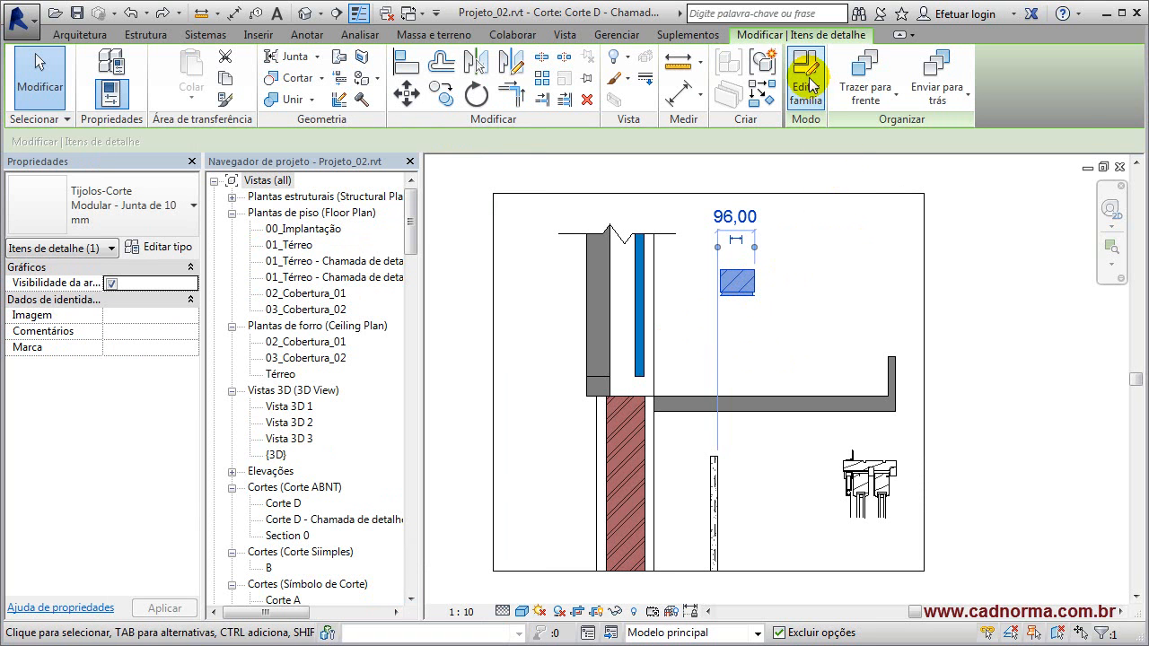
# - Open the Tijolos-Corte brick's family and examine the joint region and the hatched brick filled region
pyautogui.click(804, 78)
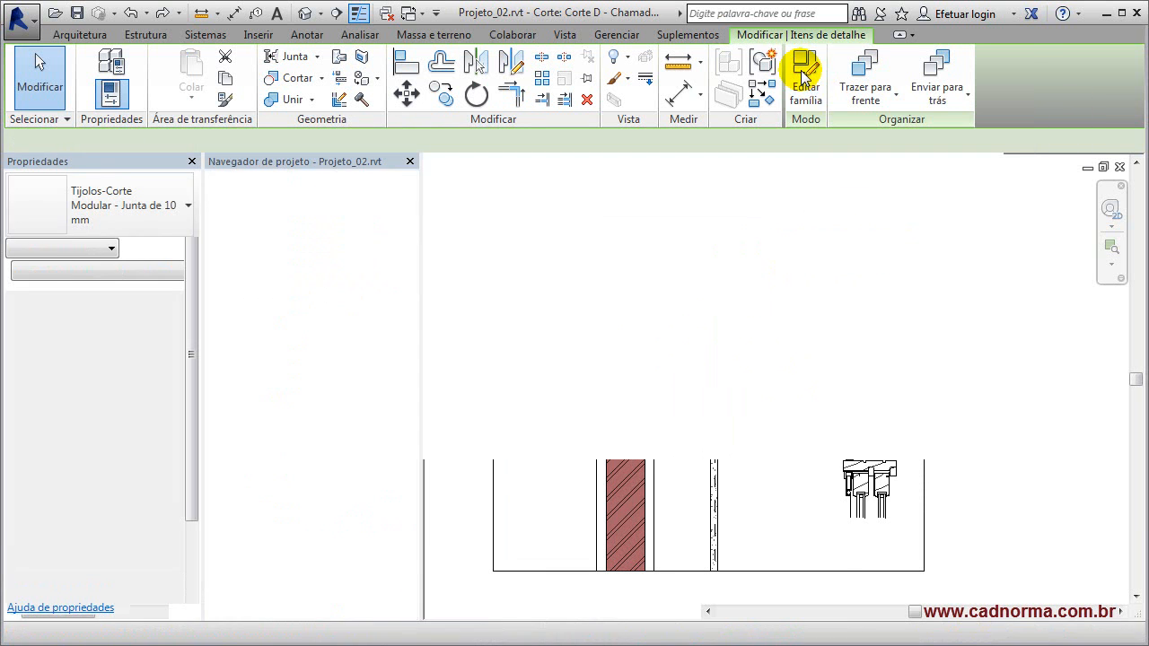
pyautogui.scroll(-3, 697, 351)
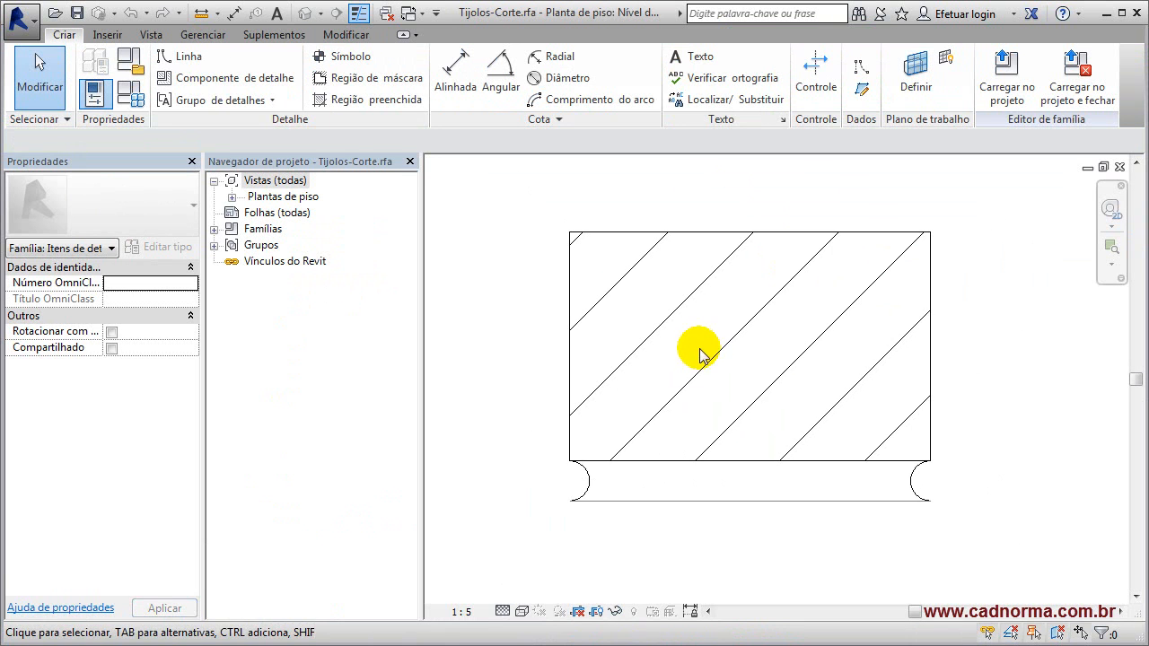
pyautogui.moveTo(698, 372); pyautogui.dragTo(678, 382, button='middle')
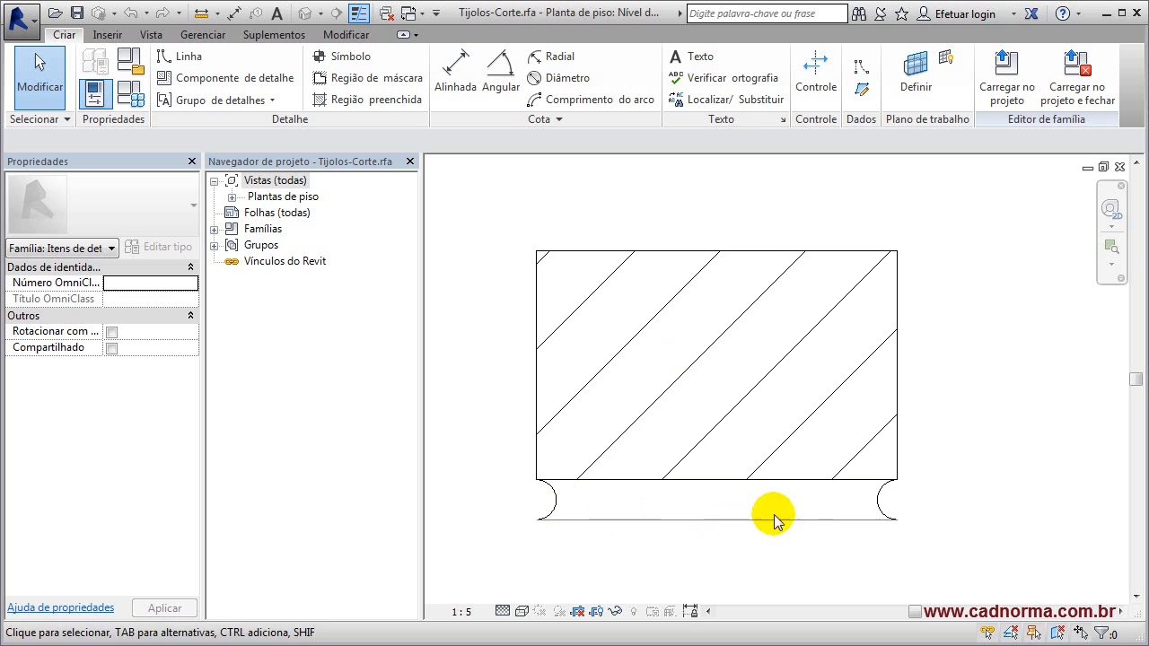
pyautogui.click(879, 499)
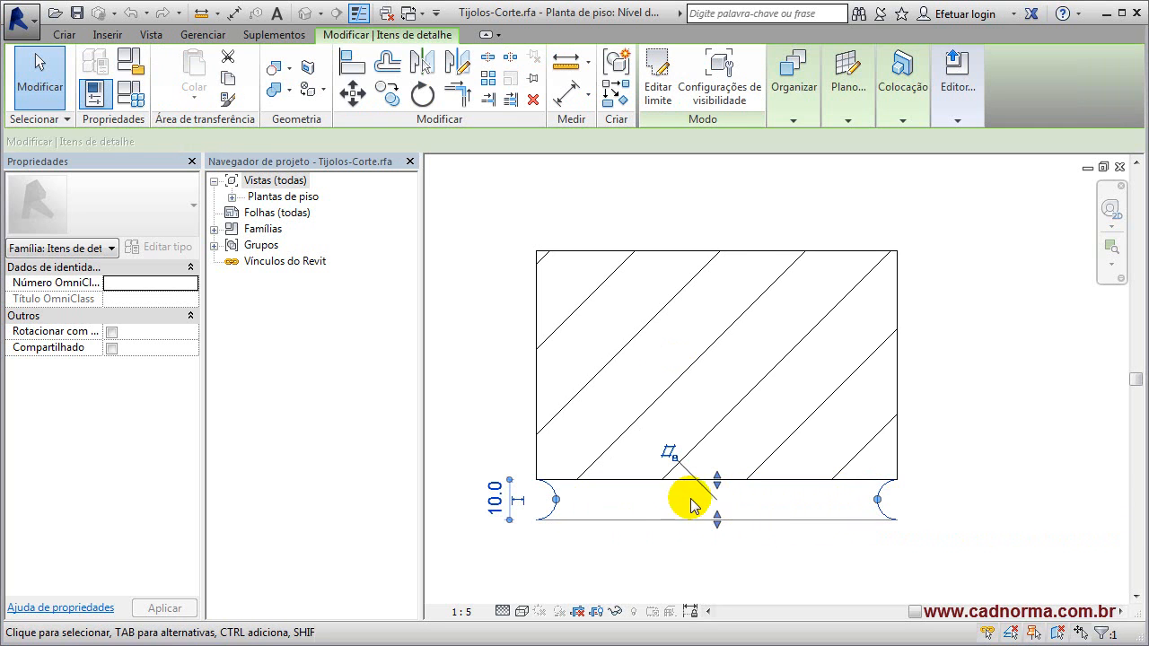
pyautogui.click(897, 285)
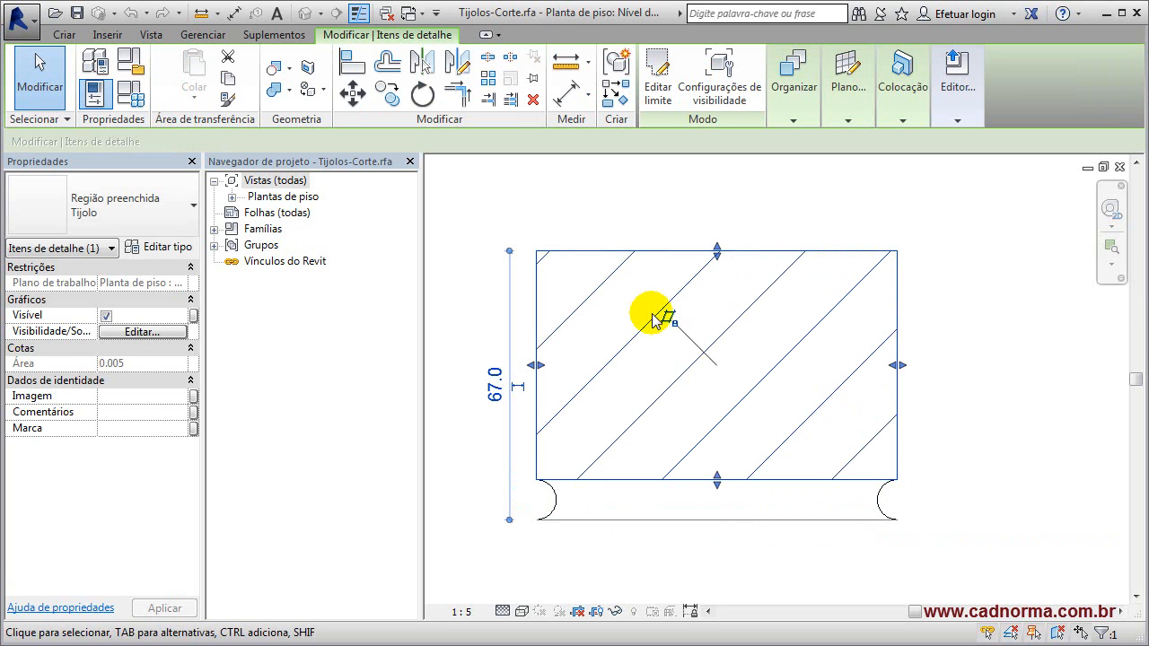
pyautogui.click(703, 218)
pyautogui.scroll(-4, 957, 247)
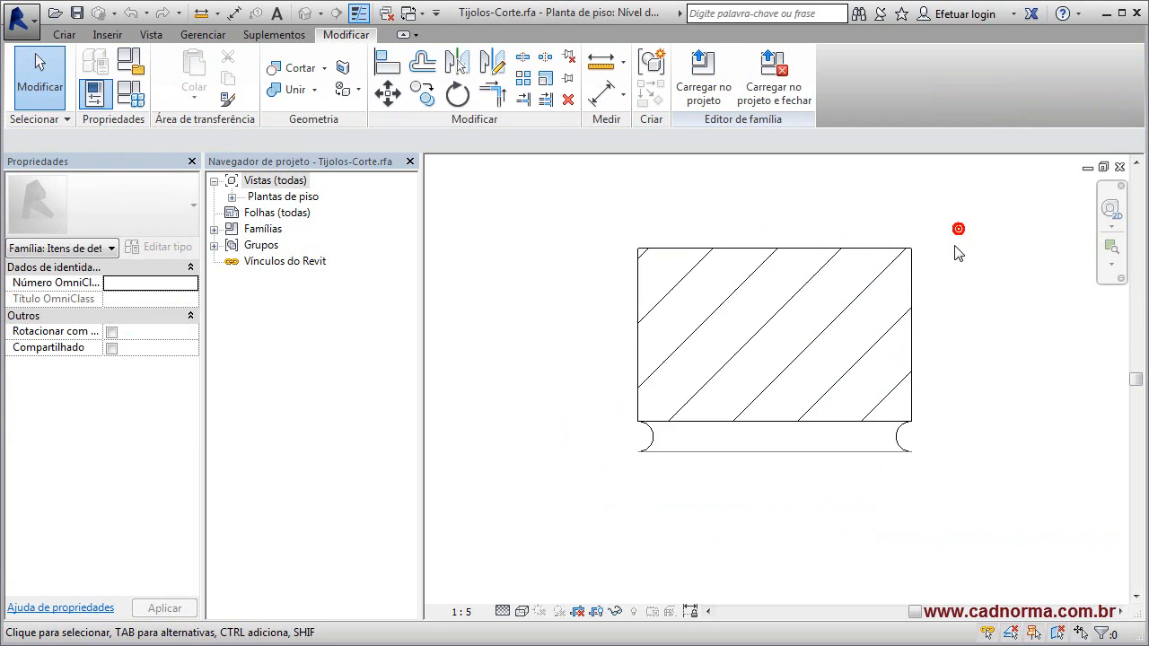
pyautogui.moveTo(835, 238); pyautogui.dragTo(684, 330, button='middle')
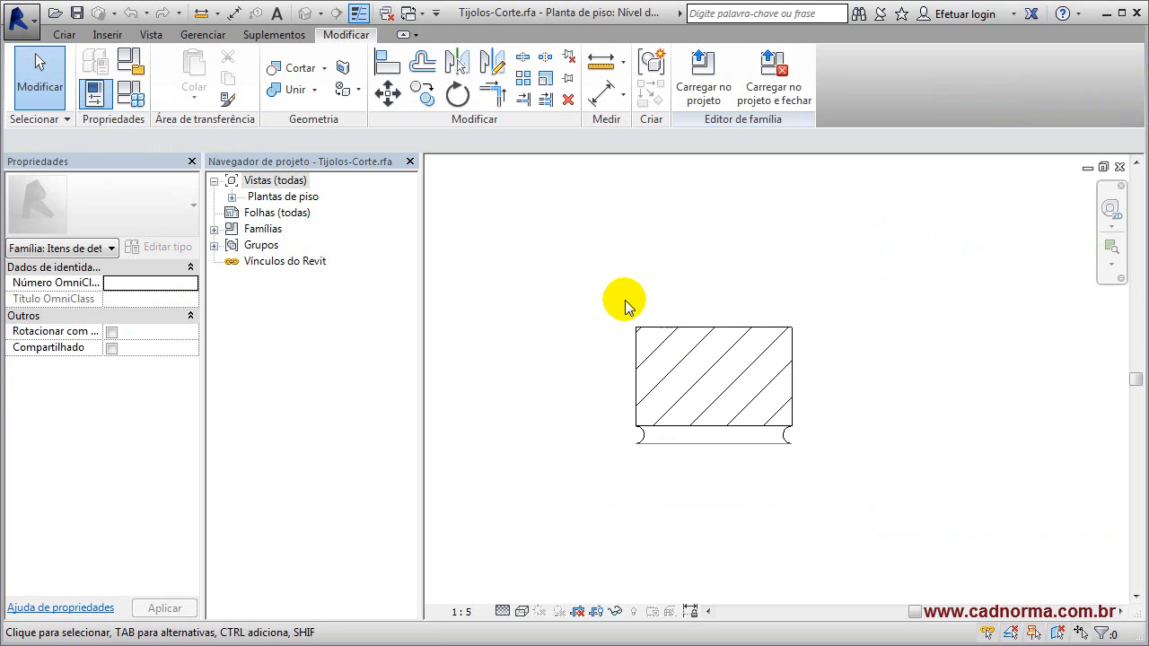
# - Show annotation categories in the brick family's Nível de referência view so its dimensions and reference planes are displayed
pyautogui.click(150, 34)
pyautogui.click(112, 67)
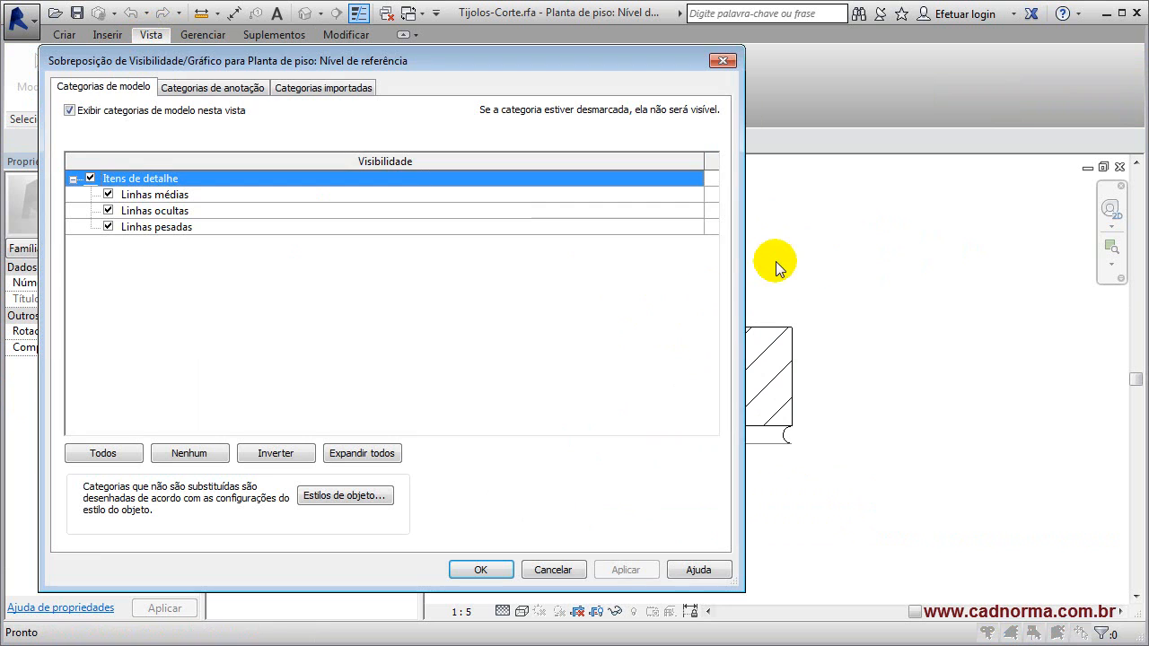
pyautogui.click(224, 86)
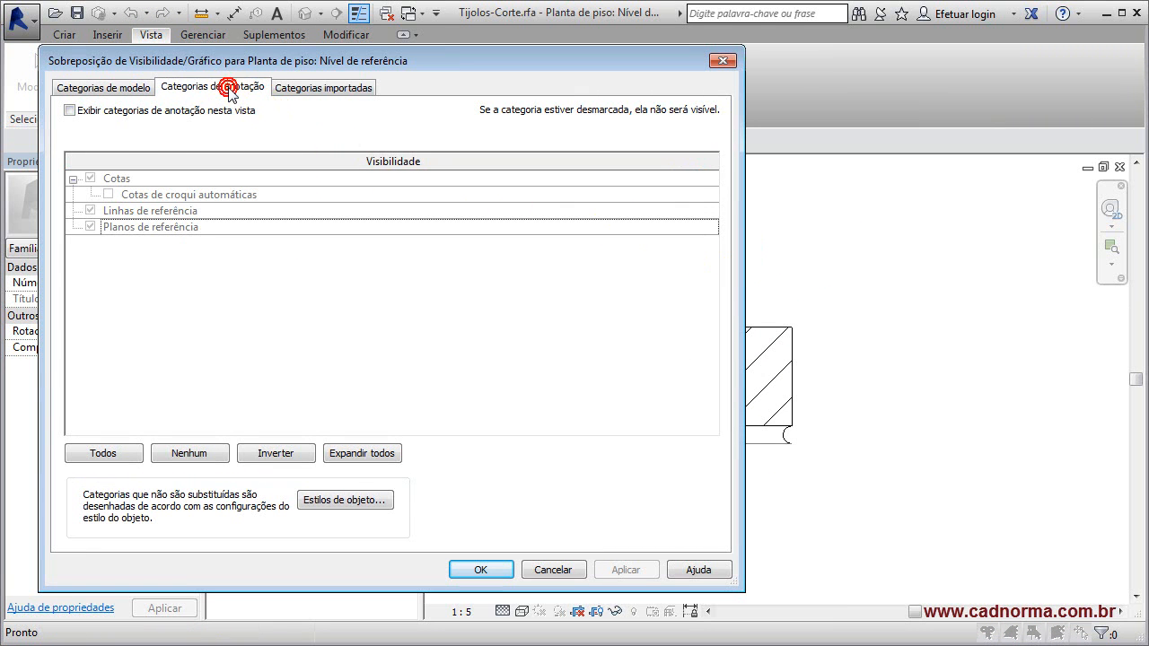
pyautogui.click(69, 112)
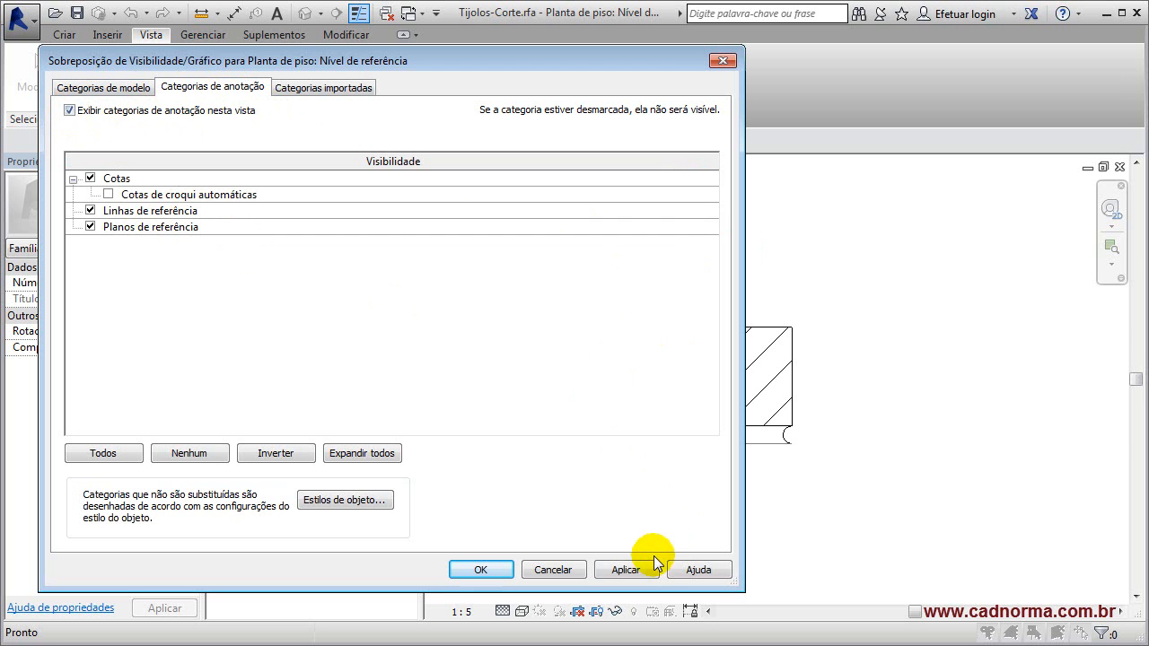
pyautogui.click(628, 570)
pyautogui.click(482, 569)
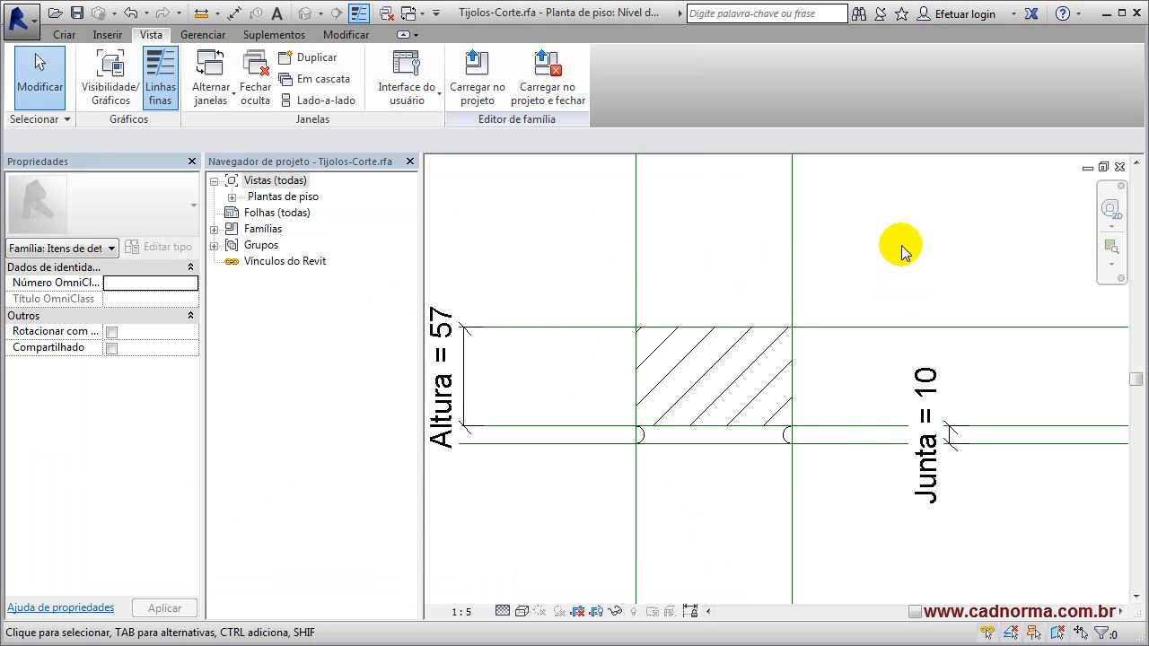
pyautogui.moveTo(885, 283); pyautogui.dragTo(779, 304, button='middle')
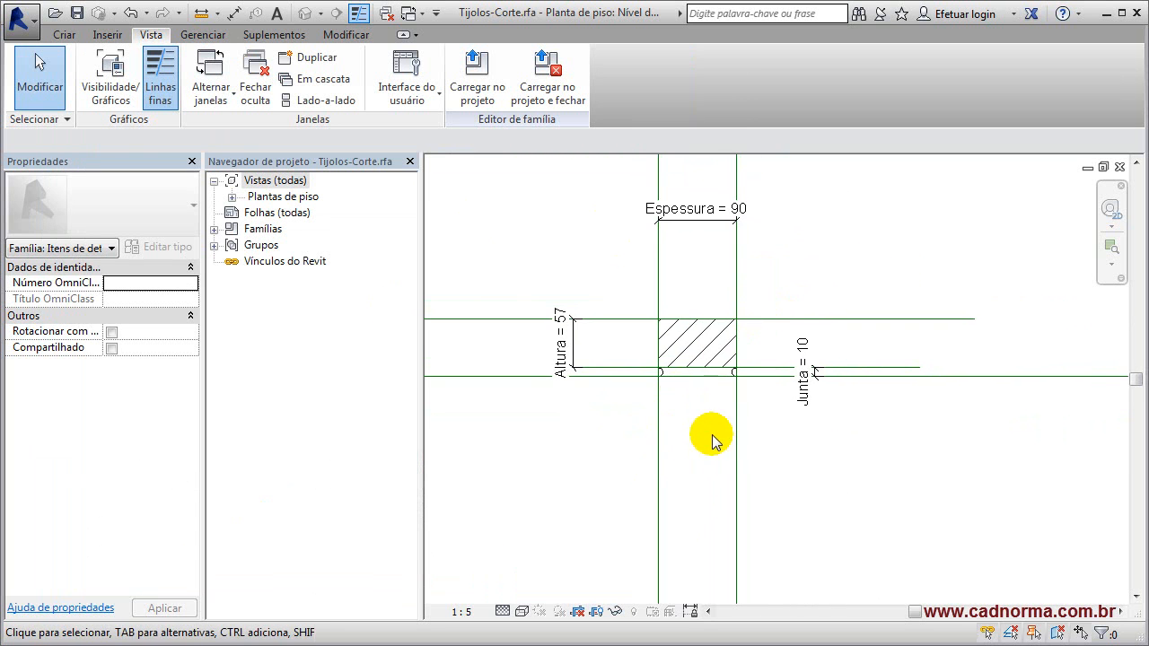
pyautogui.scroll(1, 720, 451)
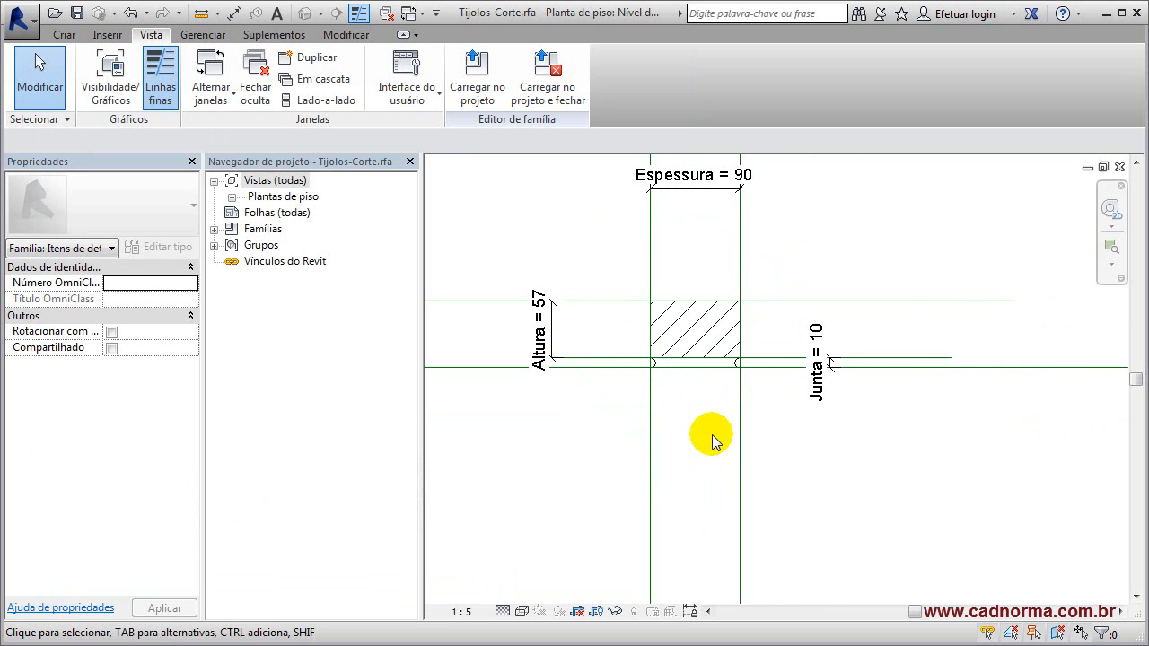
# - Examine the Junta dimension and check the origin setting of the vertical and horizontal center reference planes in the brick family
pyautogui.click(822, 404)
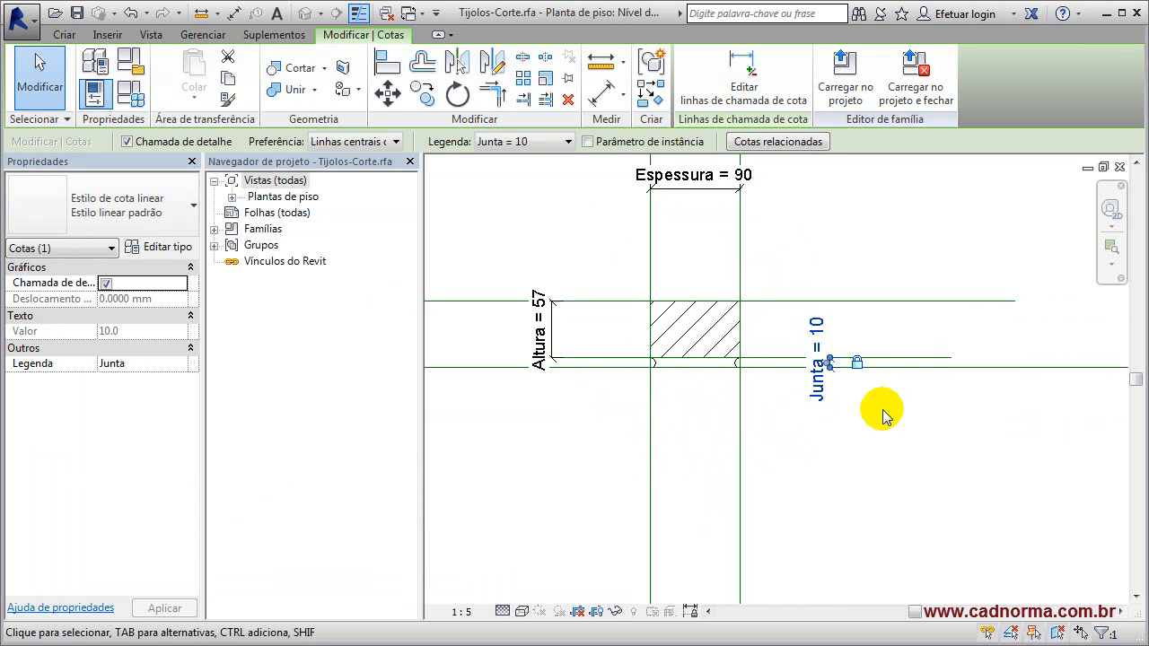
pyautogui.scroll(-3, 826, 480)
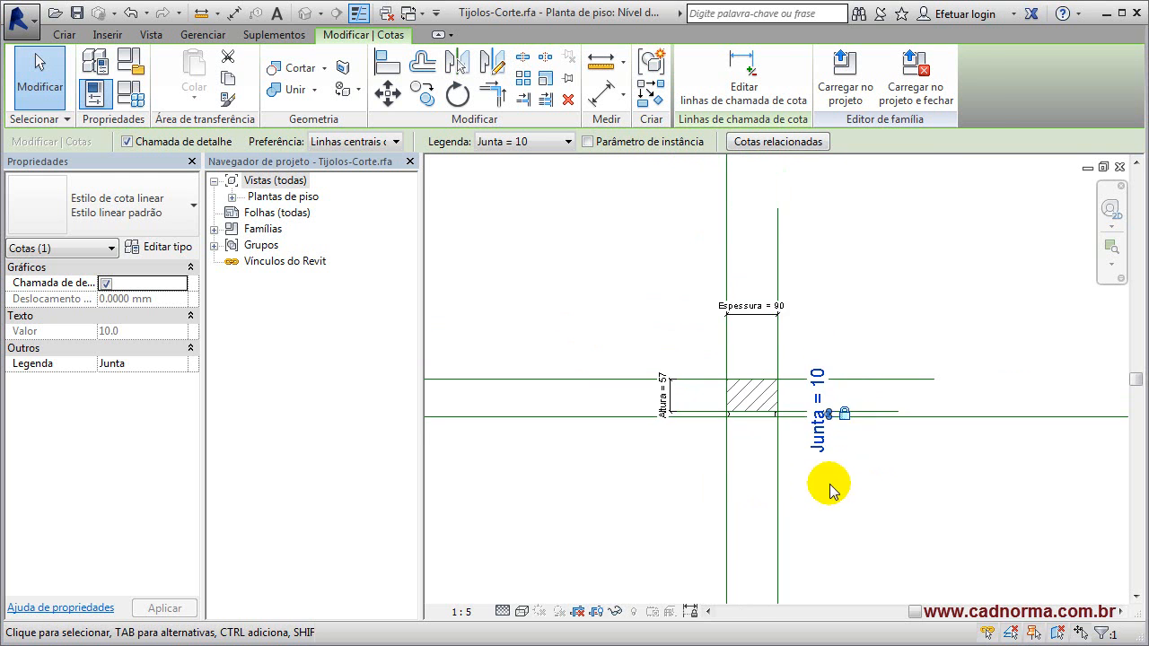
pyautogui.scroll(3, 795, 318)
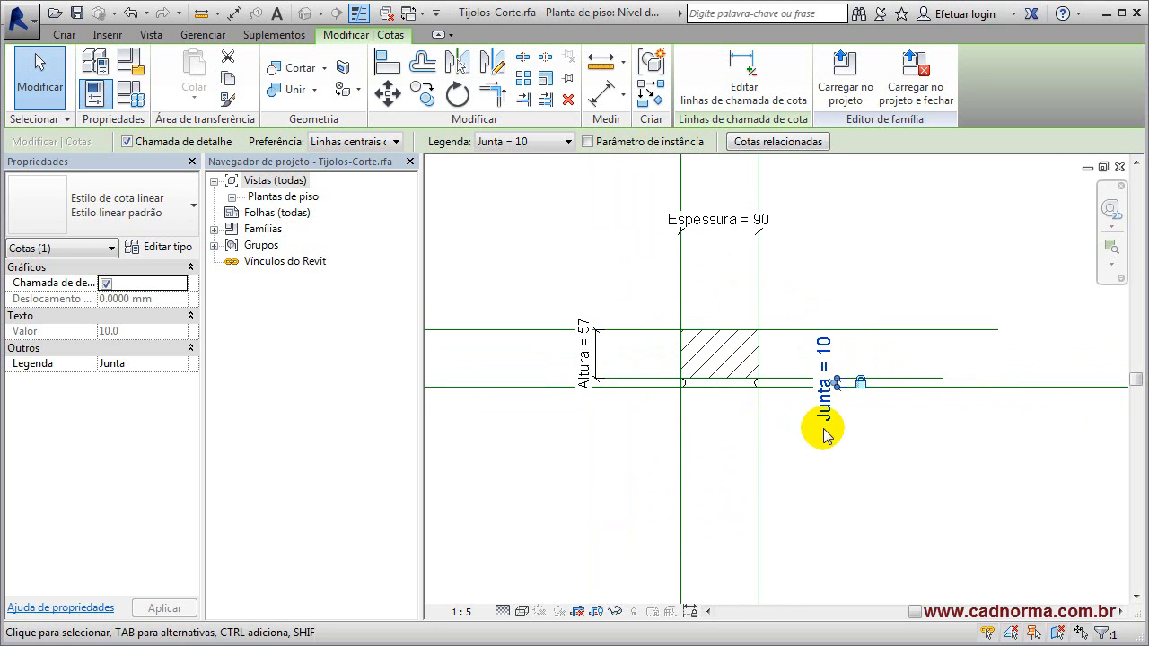
pyautogui.click(796, 415)
pyautogui.click(682, 291)
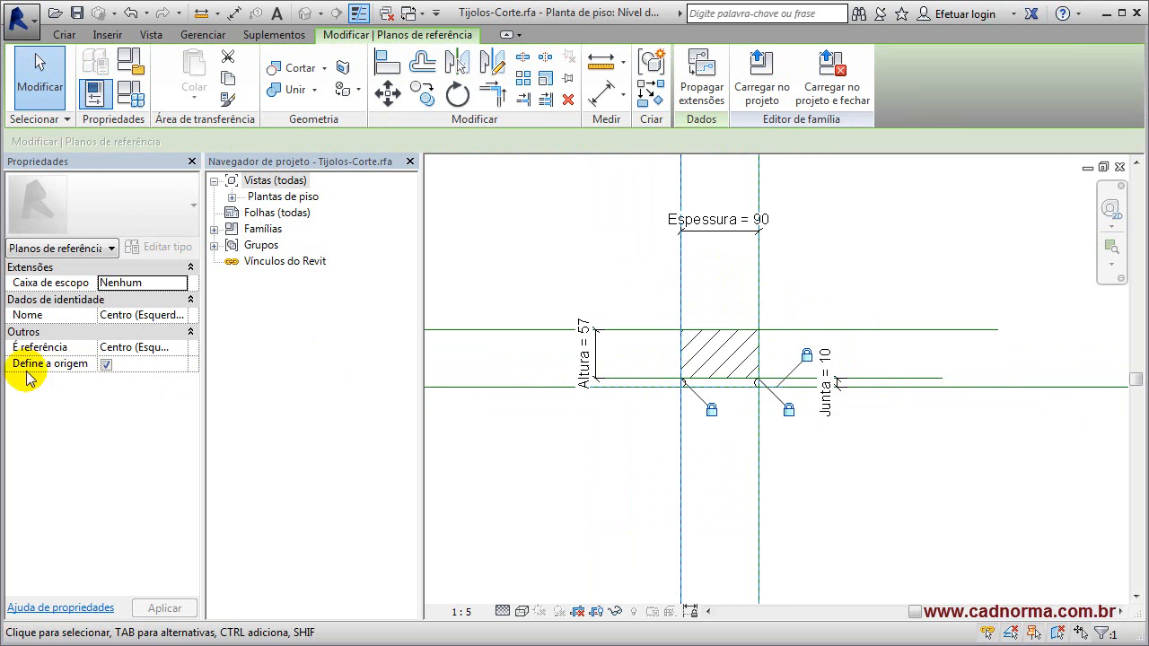
pyautogui.click(620, 424)
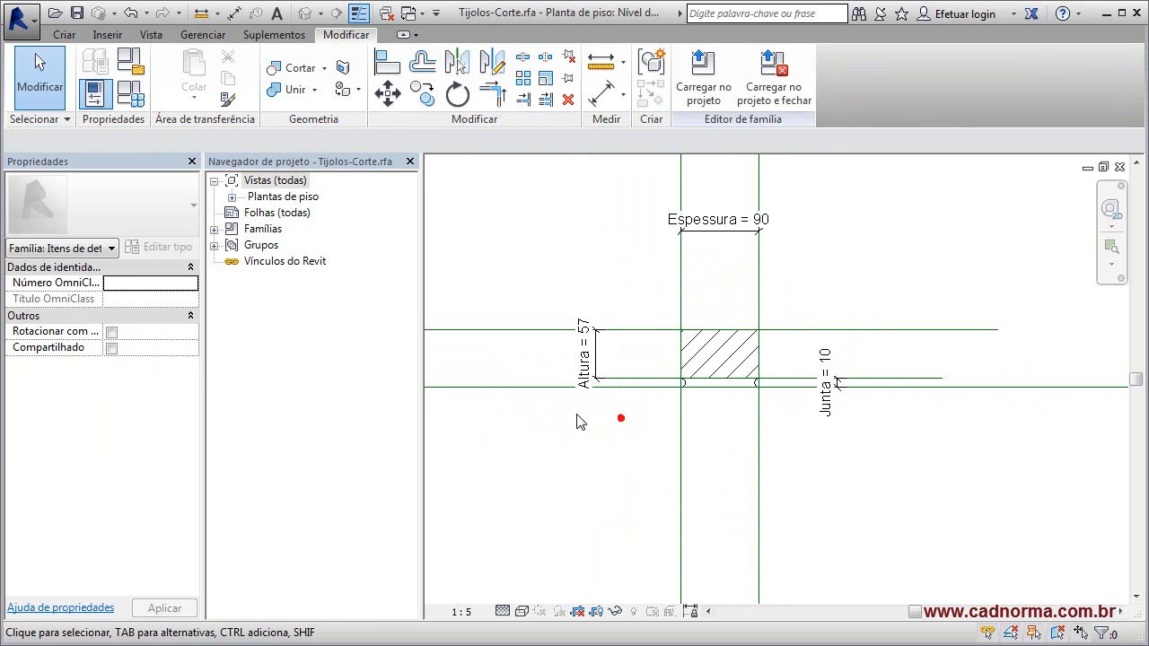
pyautogui.click(500, 387)
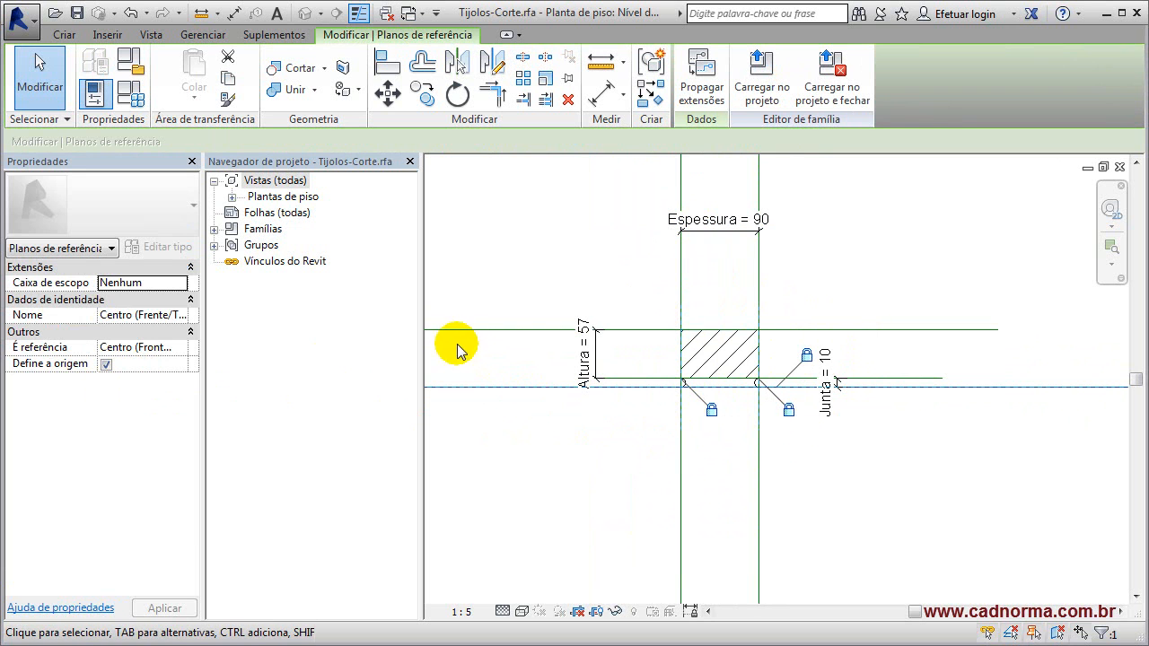
pyautogui.click(532, 268)
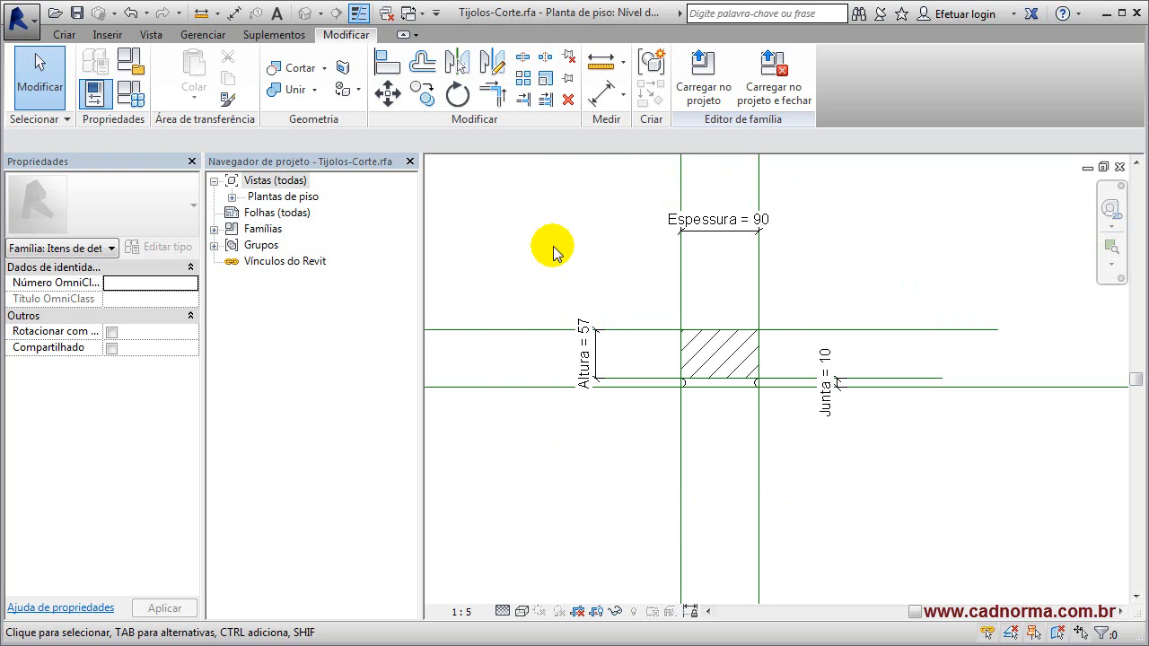
# - Close the Tijolos-Corte family and select the brick detail item in the project's section callout
pyautogui.click(20, 18)
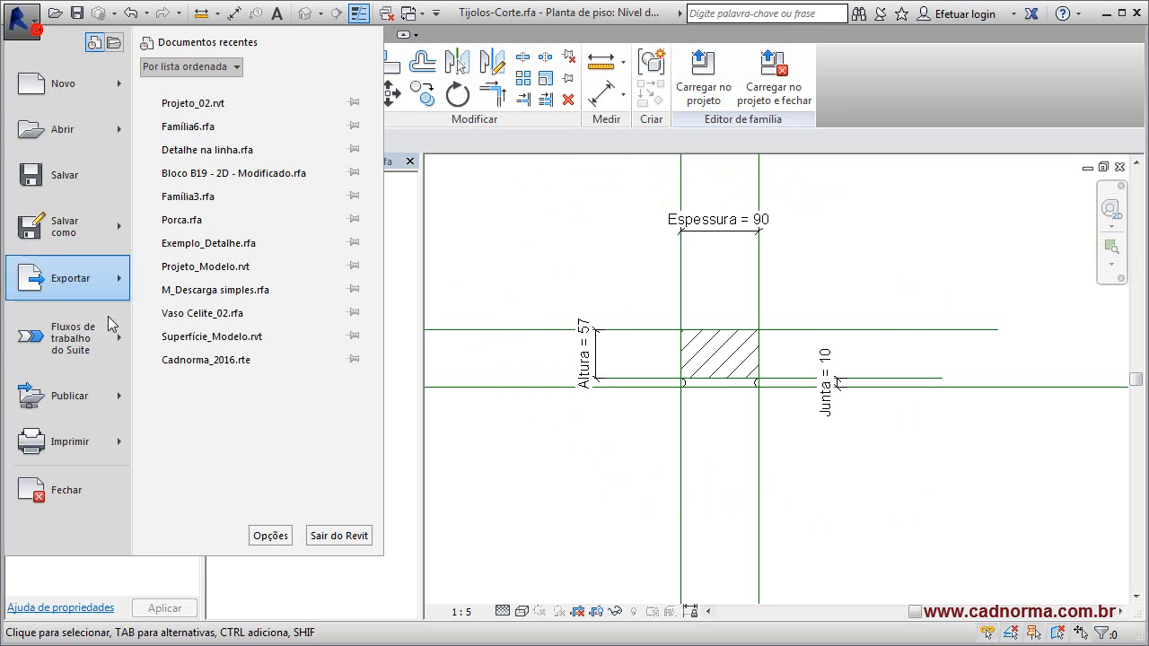
pyautogui.click(81, 488)
pyautogui.click(561, 330)
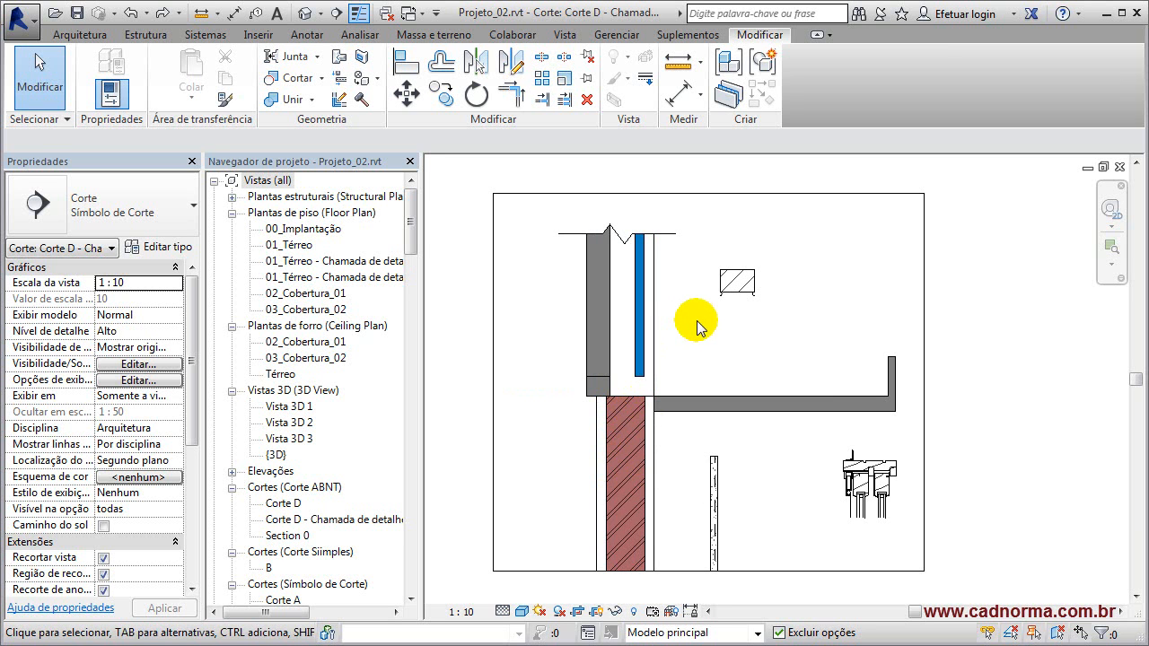
pyautogui.click(738, 285)
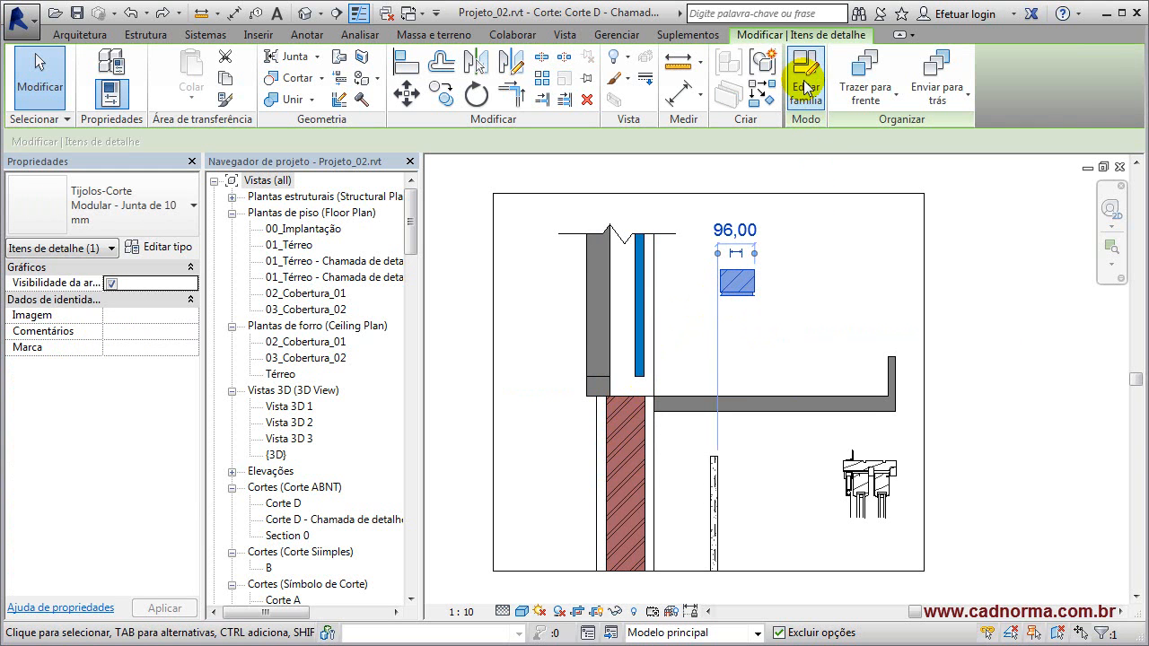
# - Open the Tijolos-Corte family and examine the Junta, Altura, Comprimento and Espessura parameters in its family types
pyautogui.click(804, 86)
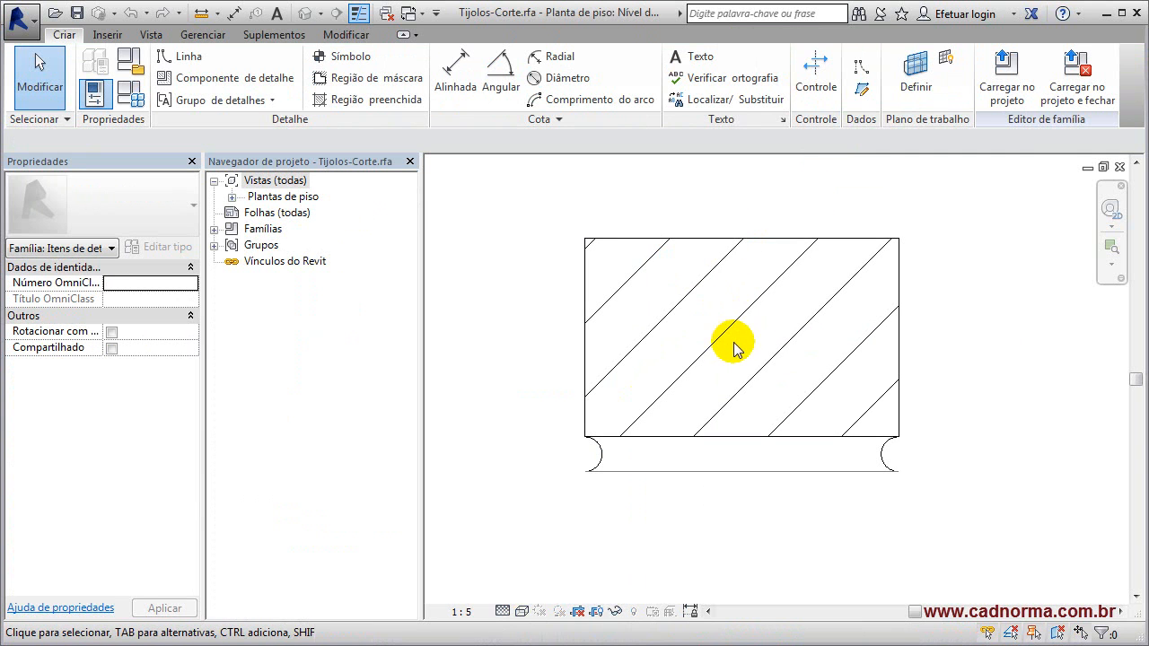
pyautogui.scroll(-1, 704, 338)
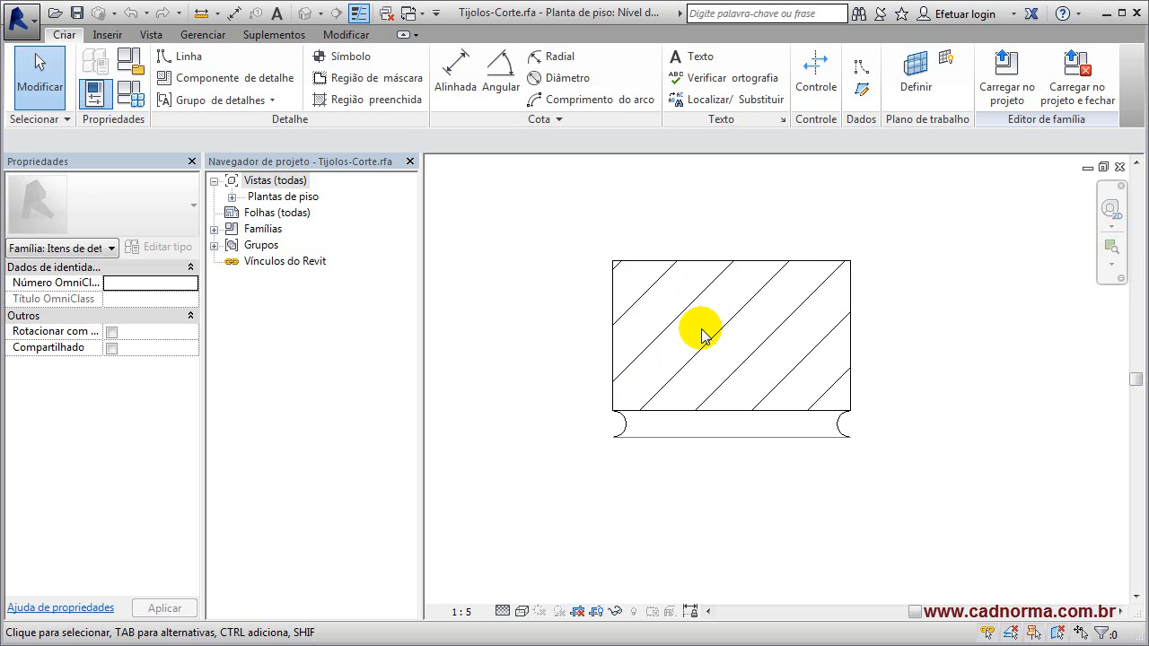
pyautogui.moveTo(704, 338); pyautogui.dragTo(683, 373, button='middle')
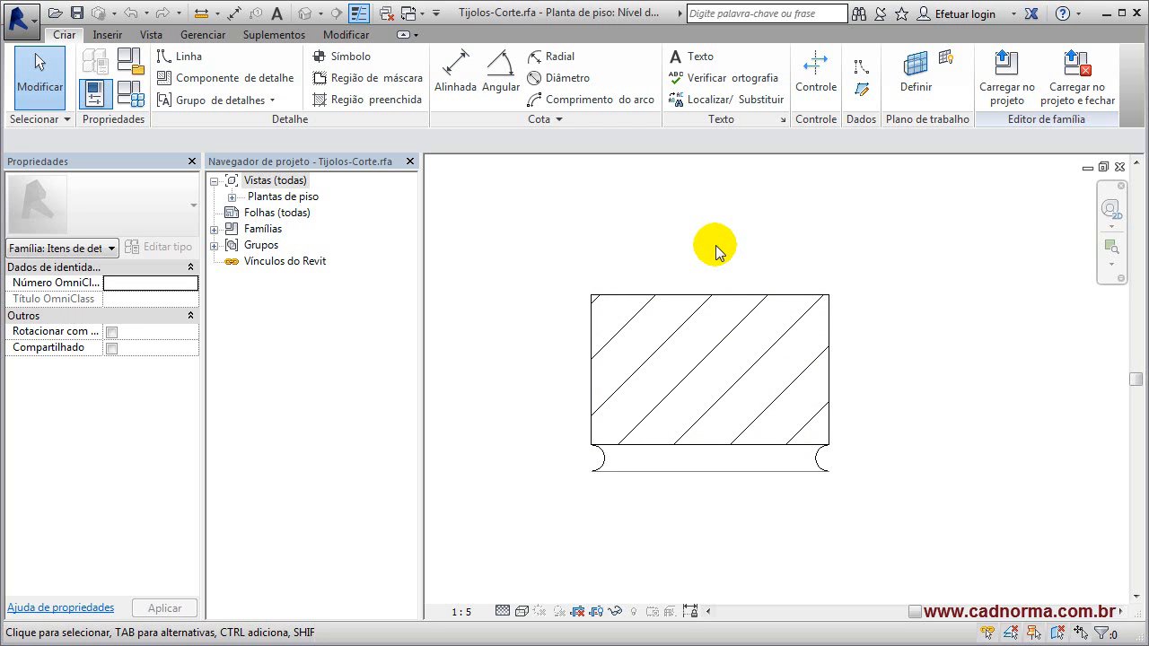
pyautogui.click(130, 95)
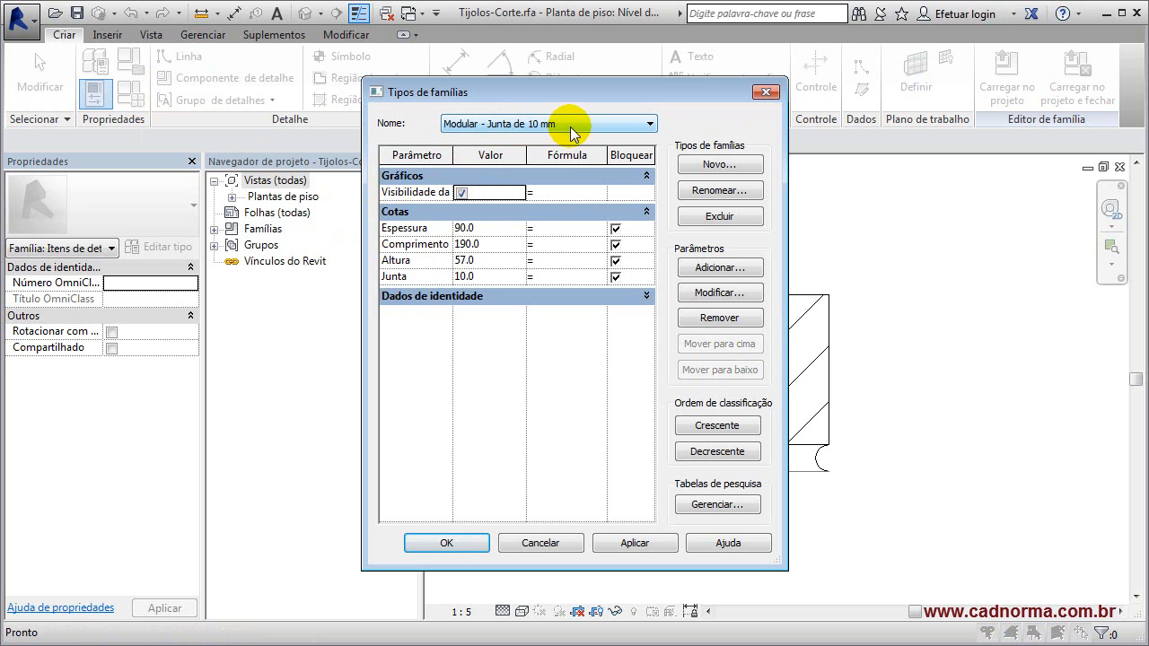
pyautogui.click(489, 278)
pyautogui.click(494, 261)
pyautogui.click(502, 245)
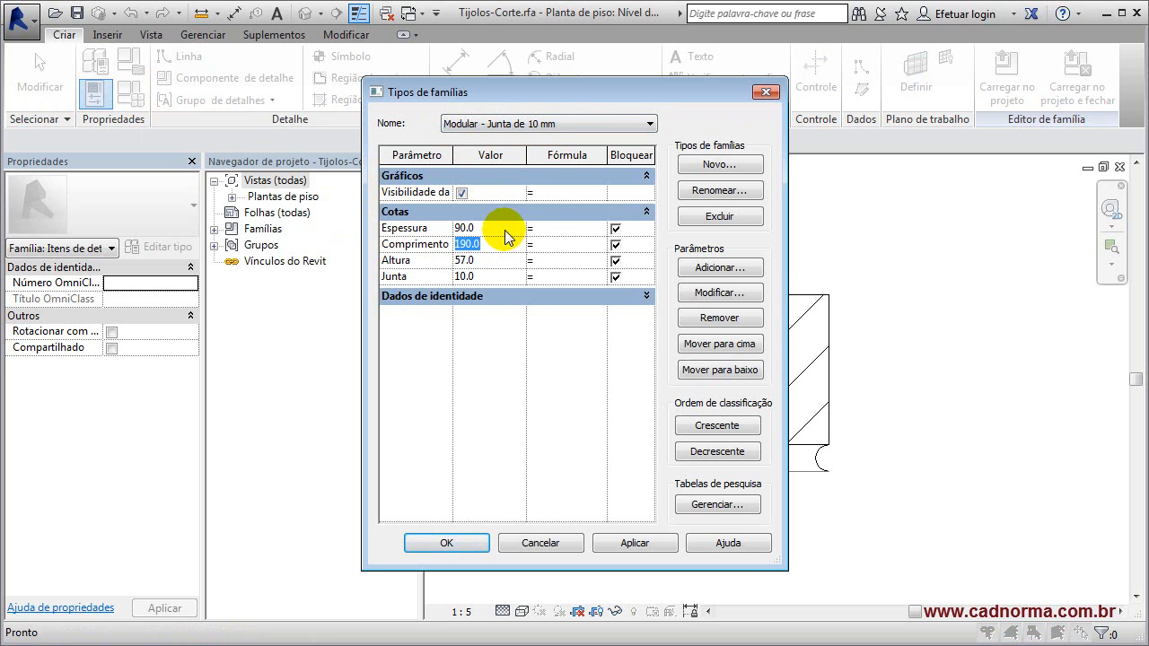
pyautogui.click(503, 229)
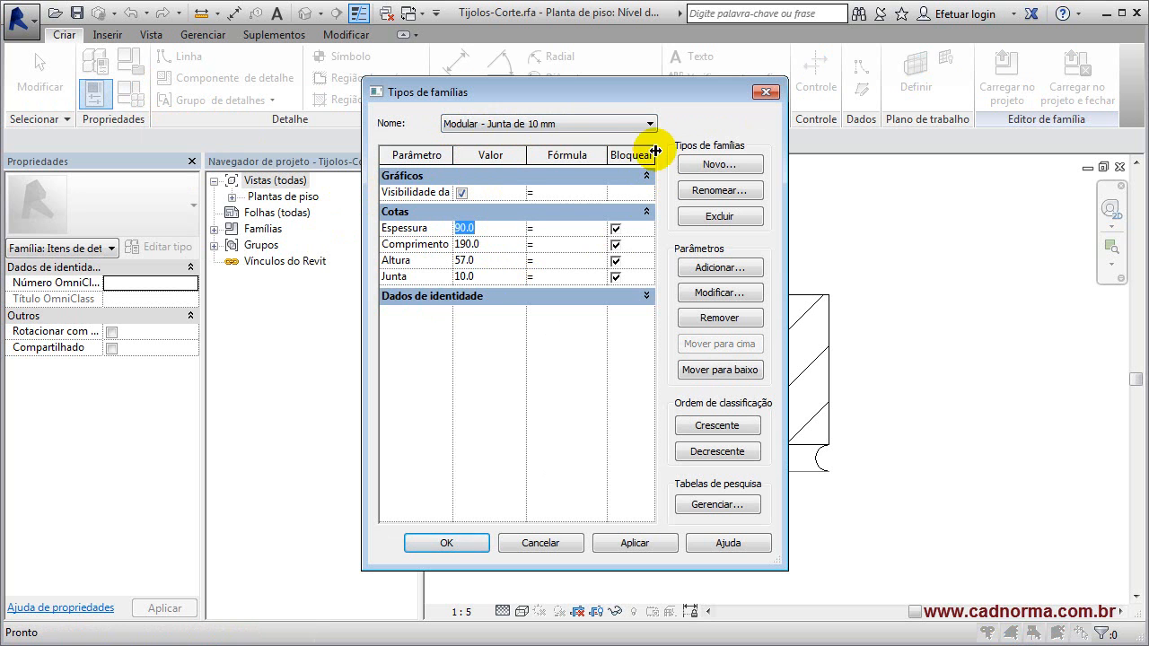
# - Preview the dimensions of the Ontário - Junta de 12 mm type, cancel the type change and close the brick family
pyautogui.click(651, 124)
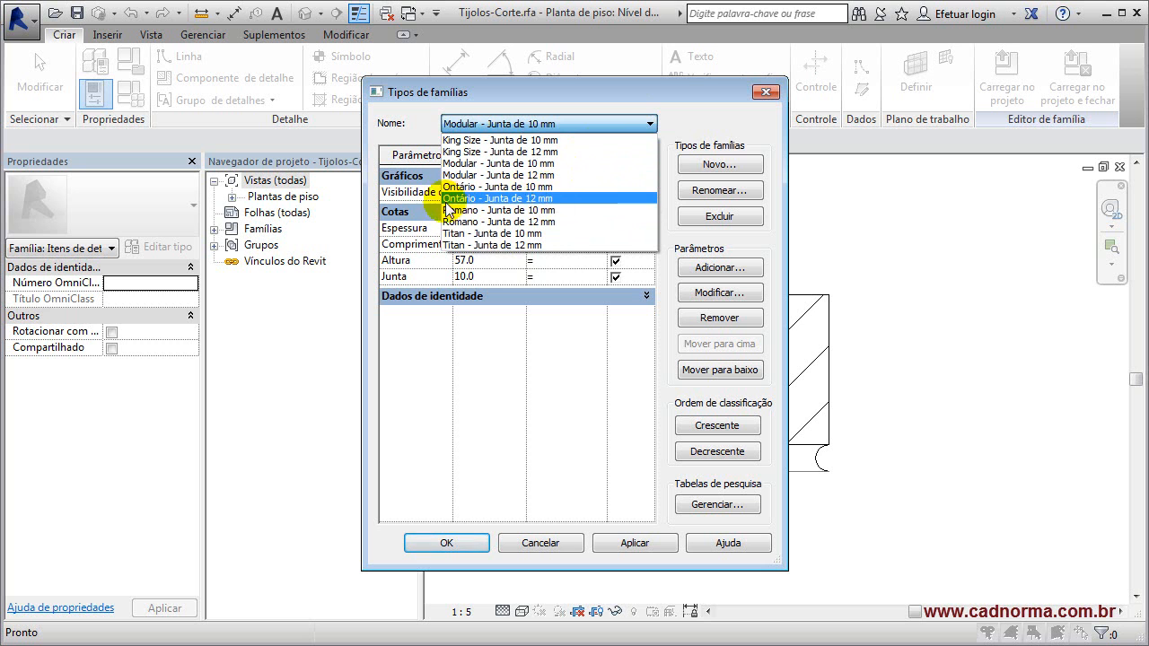
pyautogui.click(500, 199)
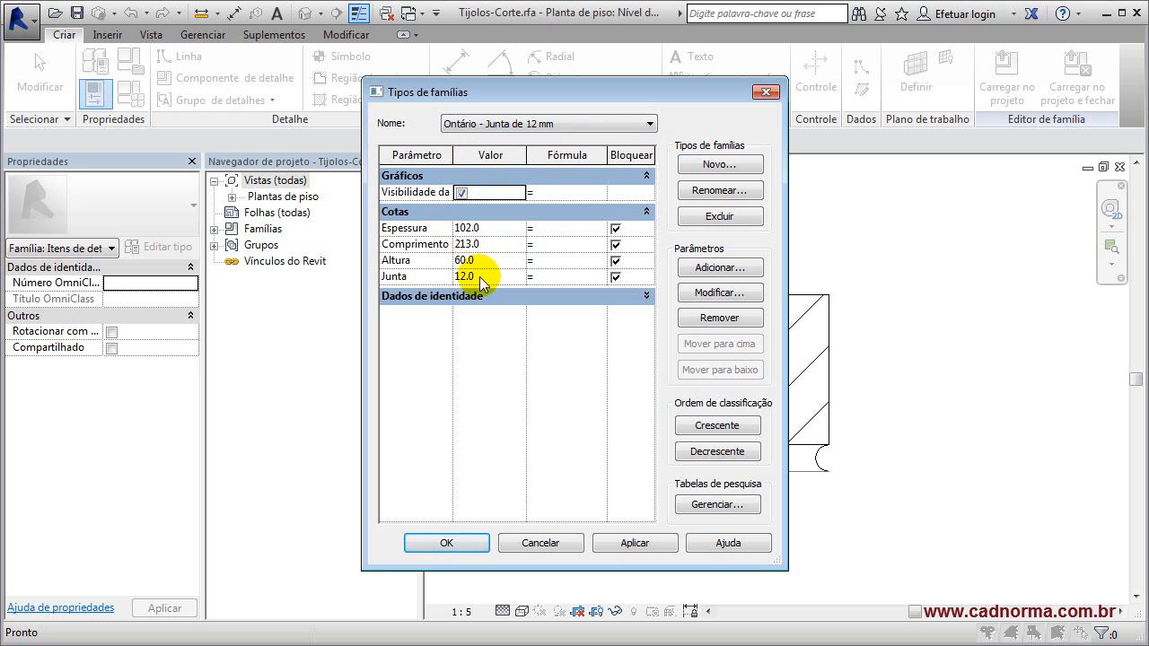
pyautogui.click(539, 543)
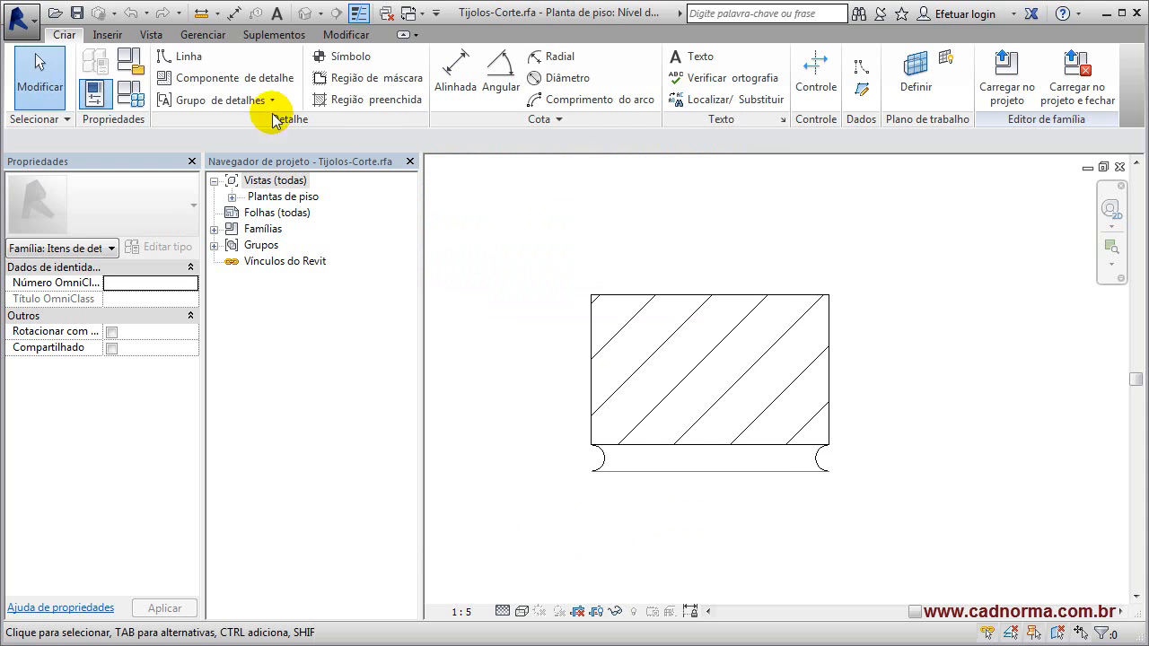
pyautogui.click(29, 32)
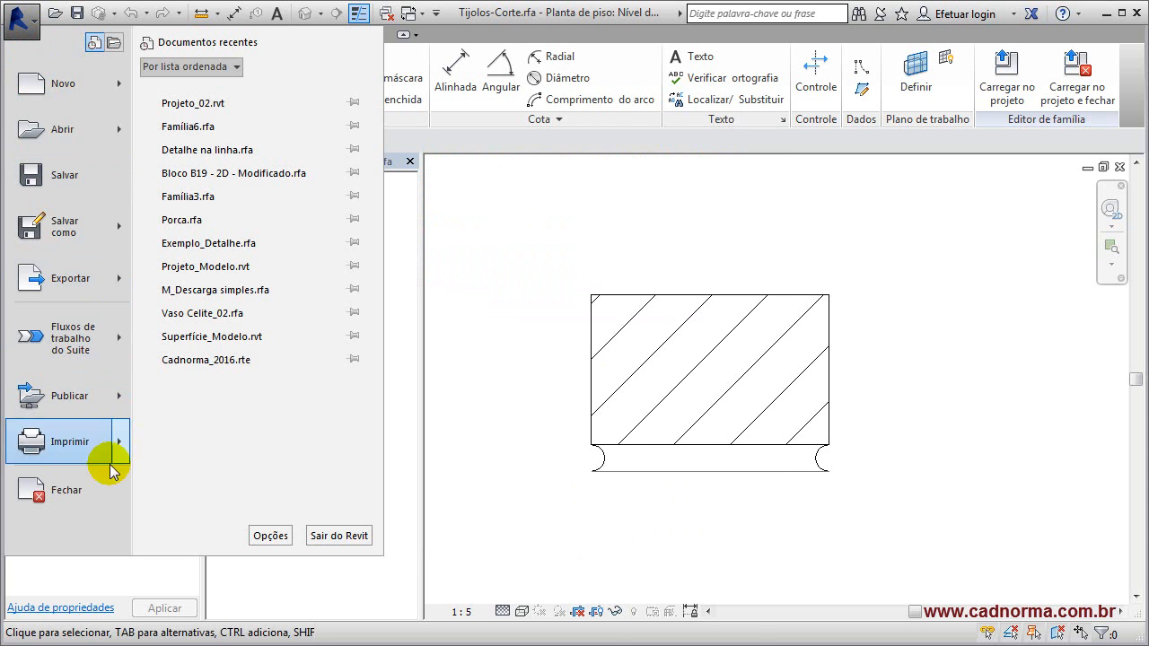
pyautogui.click(100, 484)
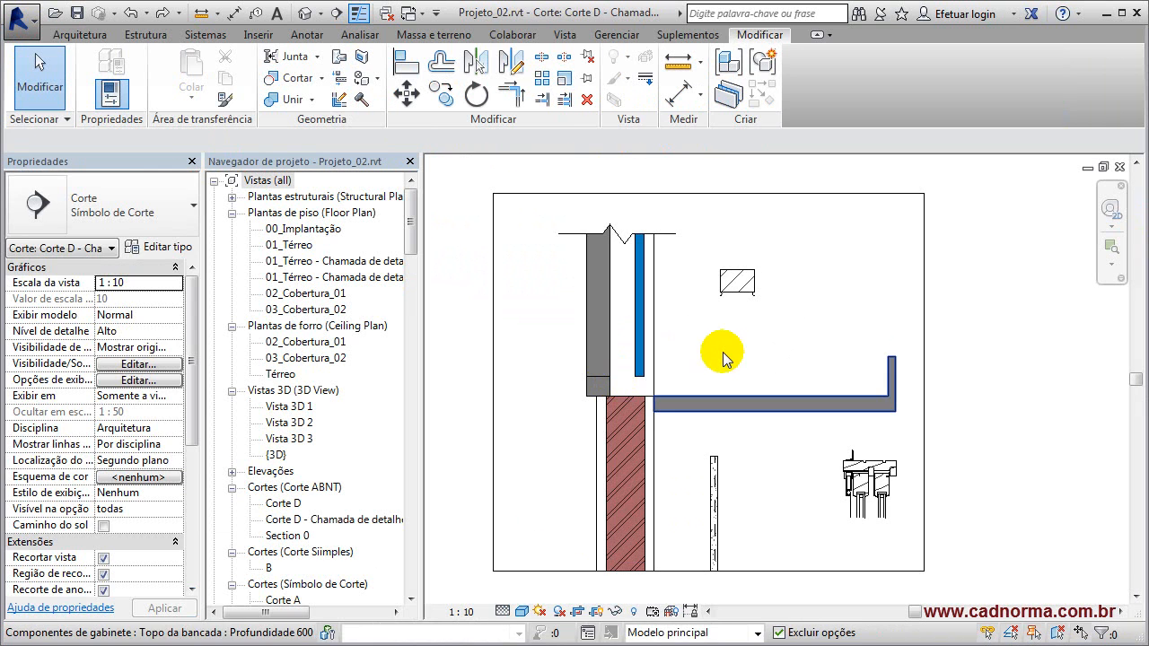
# - Change the brick detail item in the section callout to the type Ontário - Junta de 10 mm
pyautogui.click(734, 283)
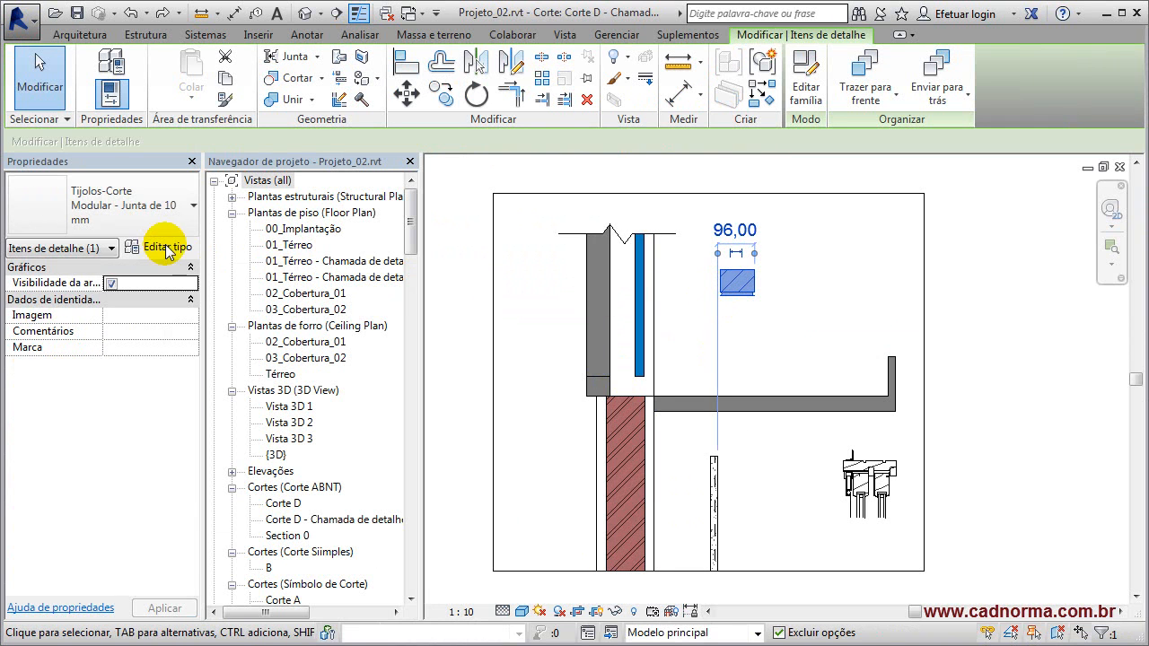
pyautogui.click(185, 206)
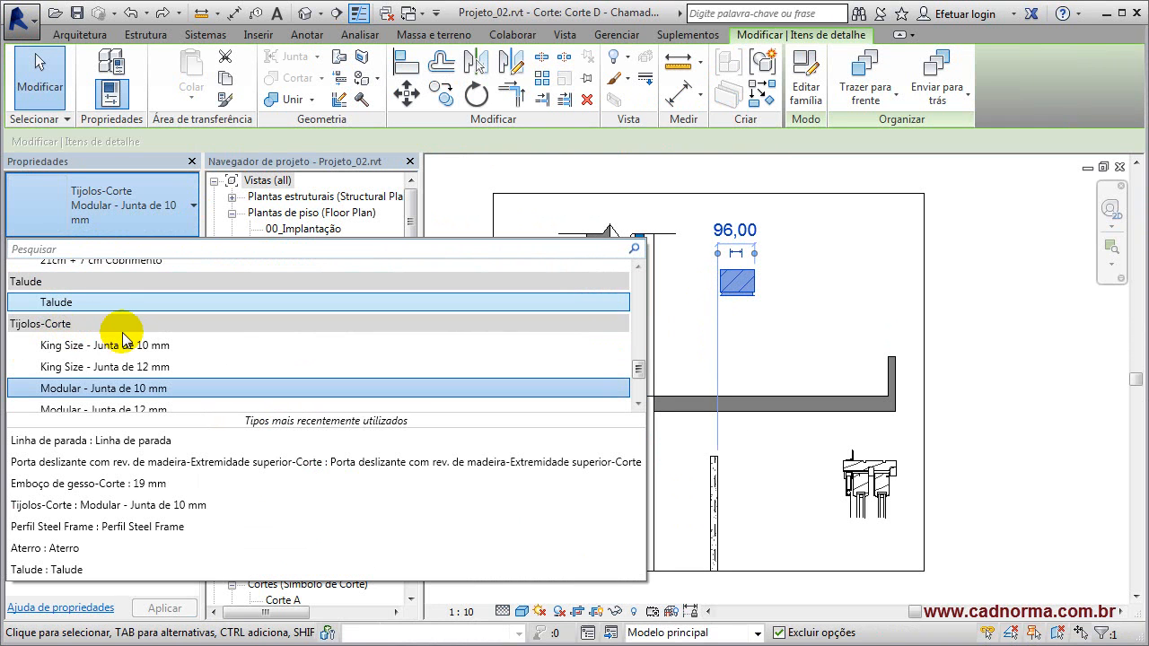
pyautogui.scroll(-1, 151, 376)
pyautogui.scroll(-1, 151, 377)
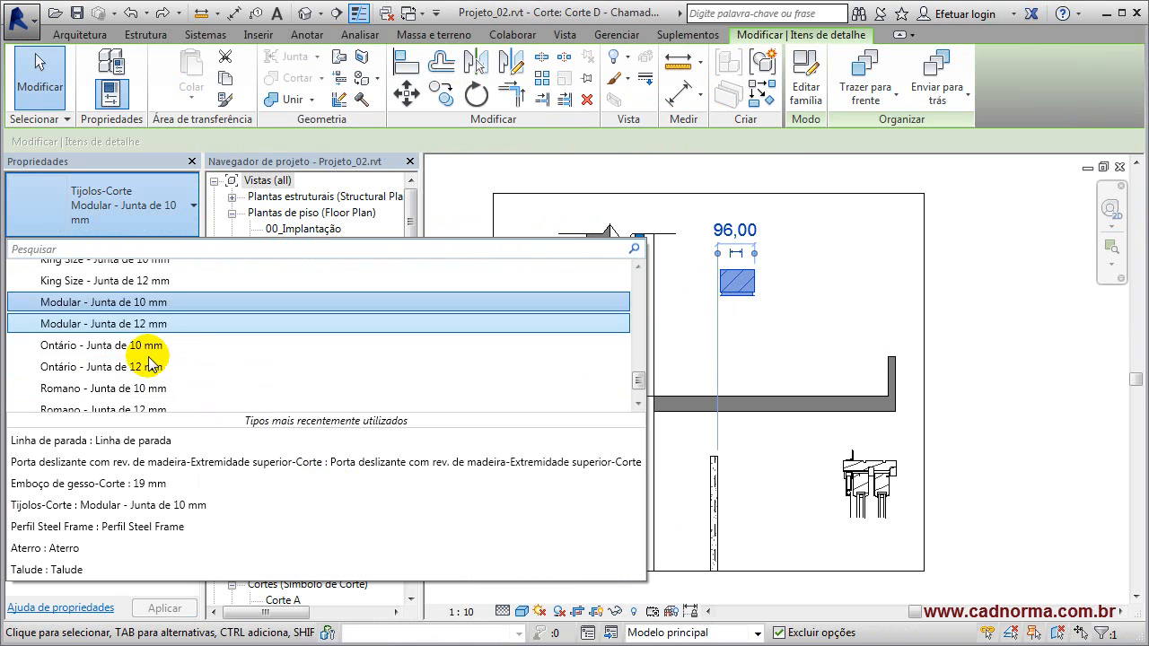
pyautogui.click(105, 347)
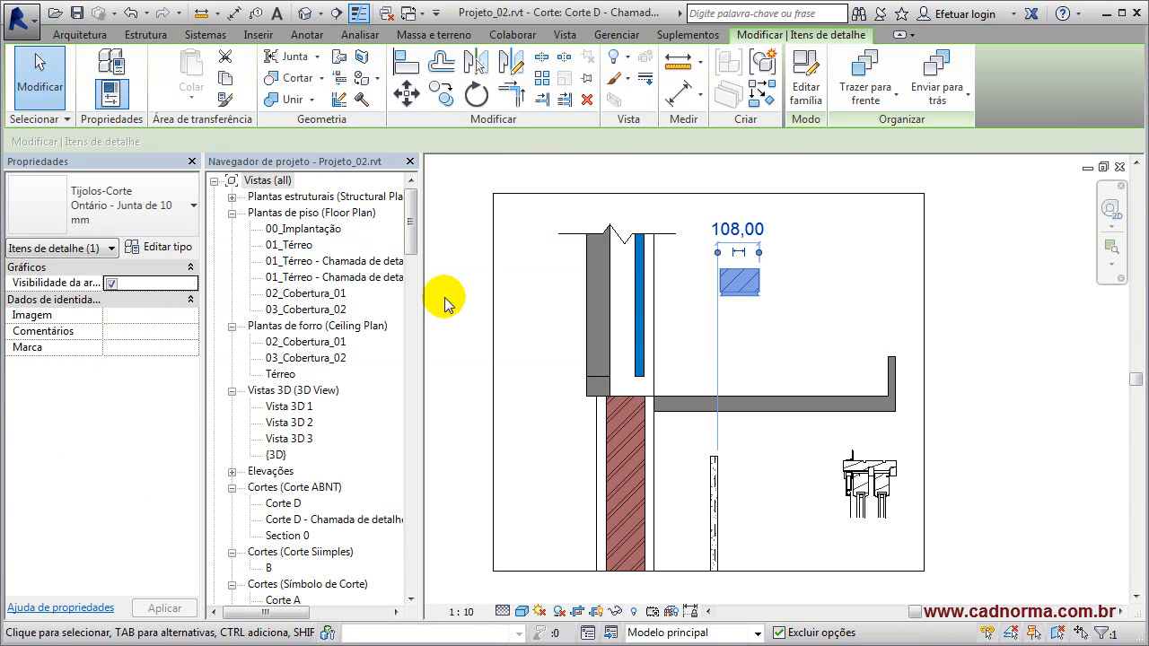
pyautogui.click(802, 318)
pyautogui.scroll(2, 777, 292)
pyautogui.scroll(1, 775, 294)
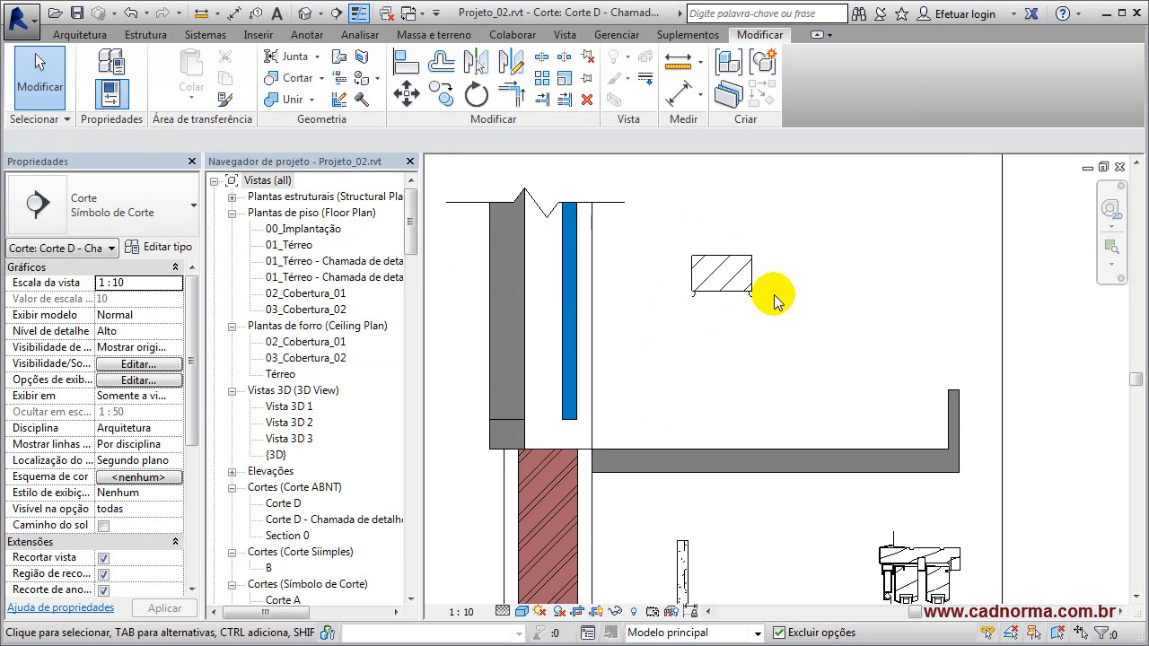
pyautogui.scroll(-2, 775, 296)
pyautogui.moveTo(786, 305)
pyautogui.mouseDown(button='middle')
pyautogui.moveTo(794, 316)
pyautogui.moveTo(779, 310)
pyautogui.mouseUp(button='middle')
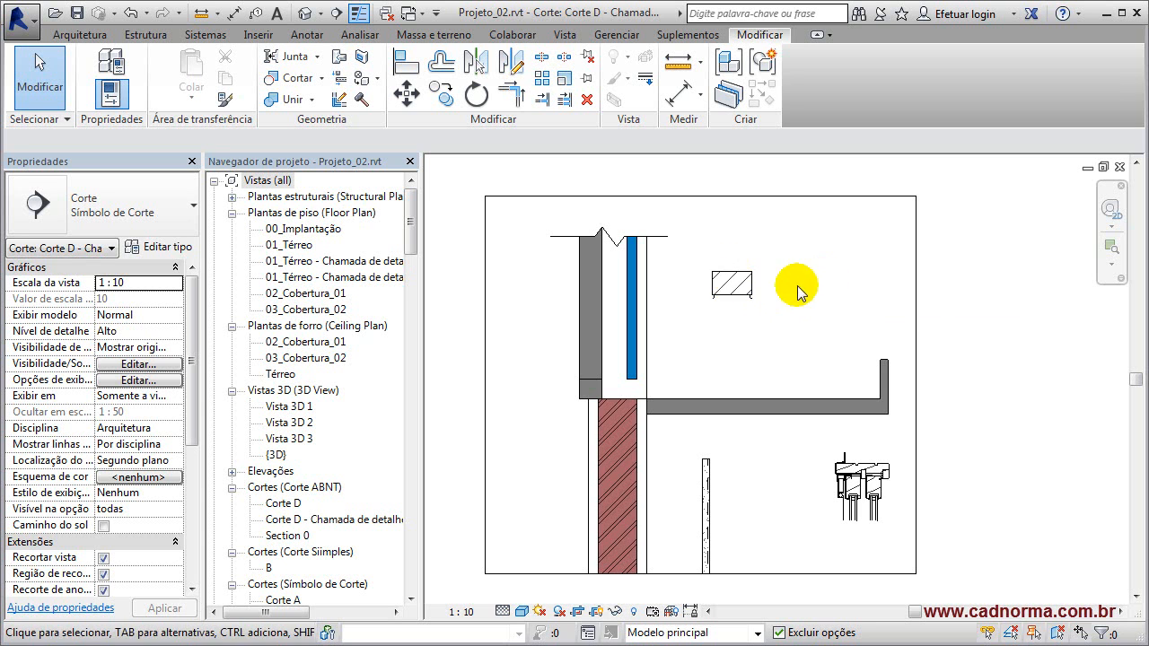
# - Create a new family from the Item de detalhe métrico.rft template
pyautogui.click(27, 20)
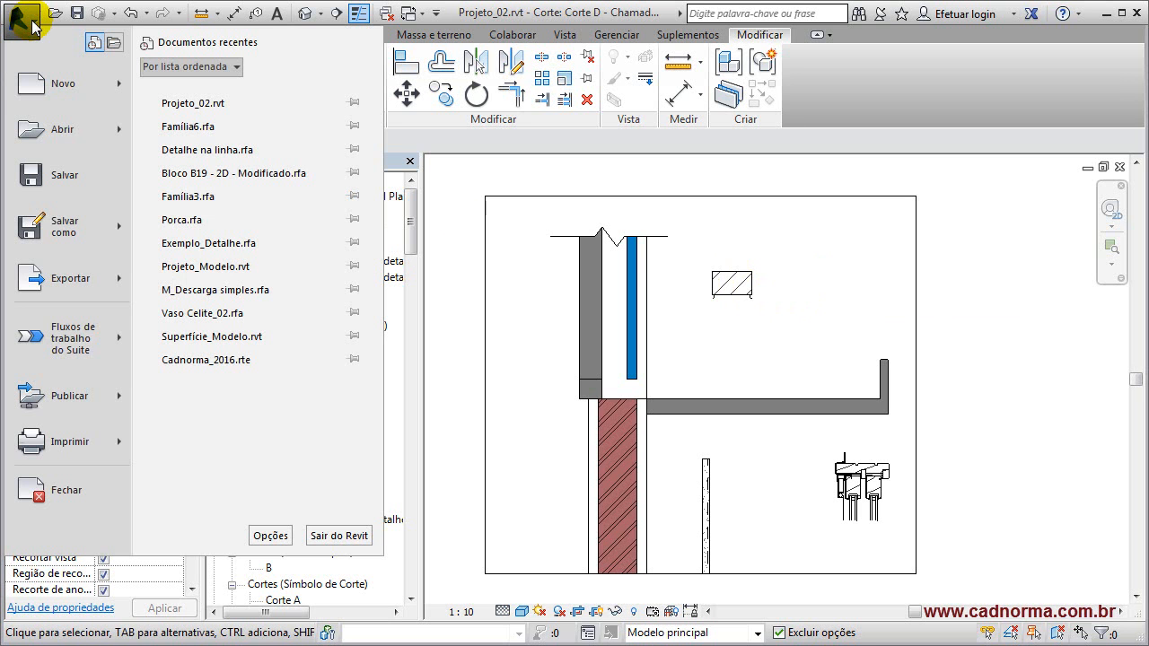
pyautogui.click(115, 83)
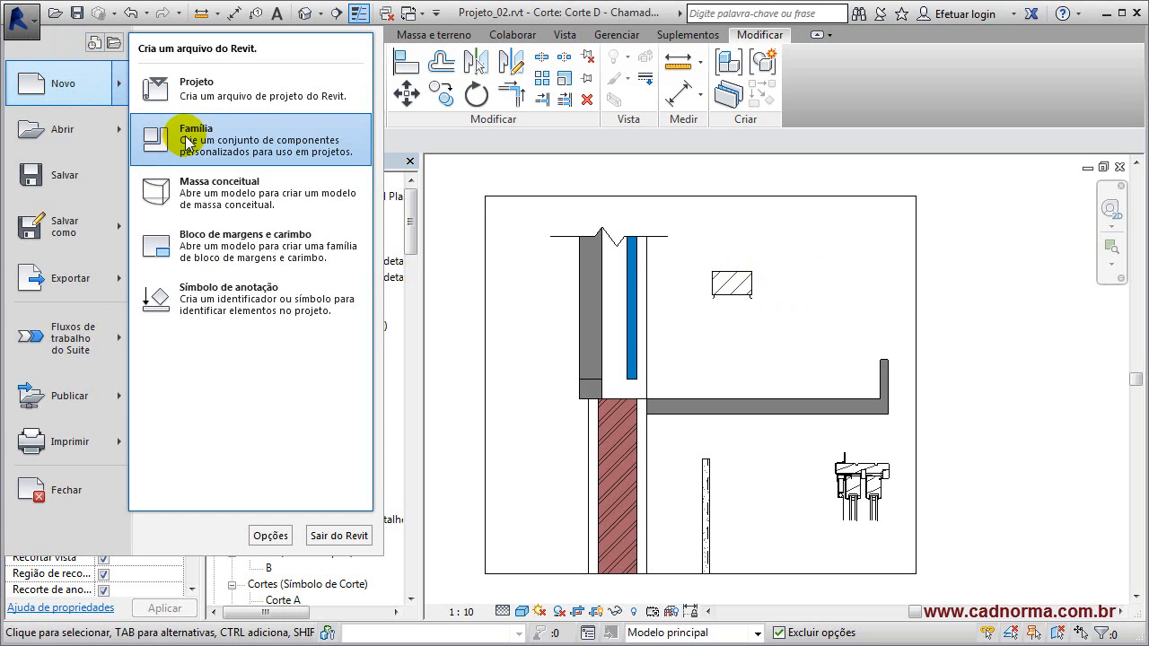
pyautogui.click(185, 136)
pyautogui.moveTo(632, 158); pyautogui.dragTo(627, 260)
pyautogui.click(330, 251)
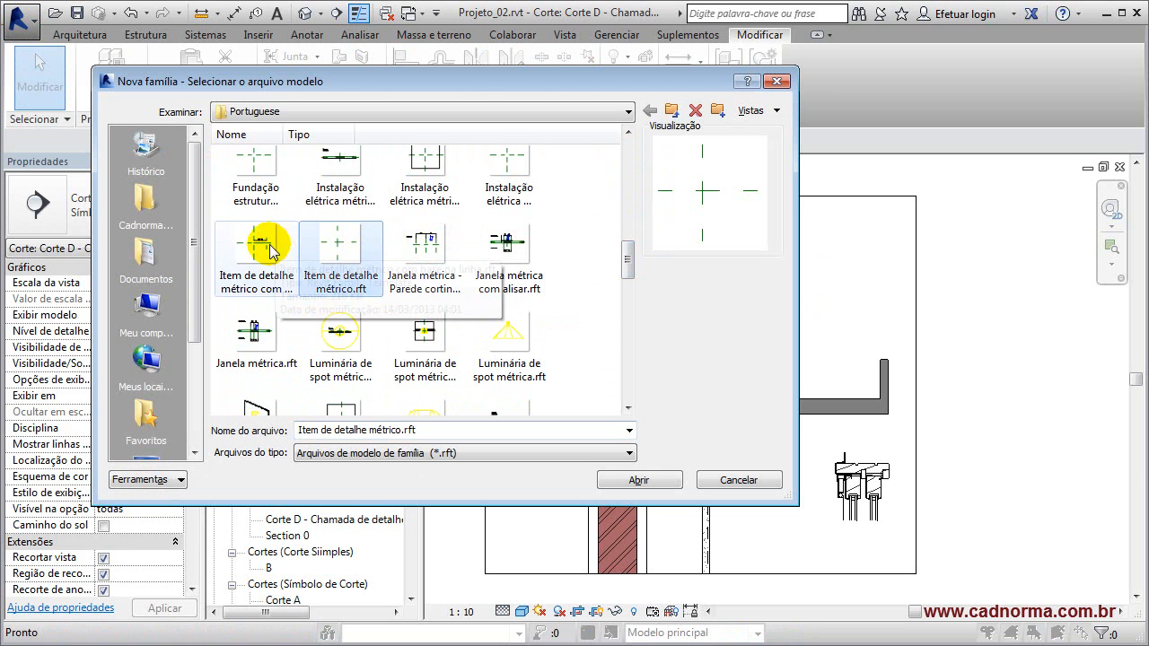
pyautogui.click(633, 480)
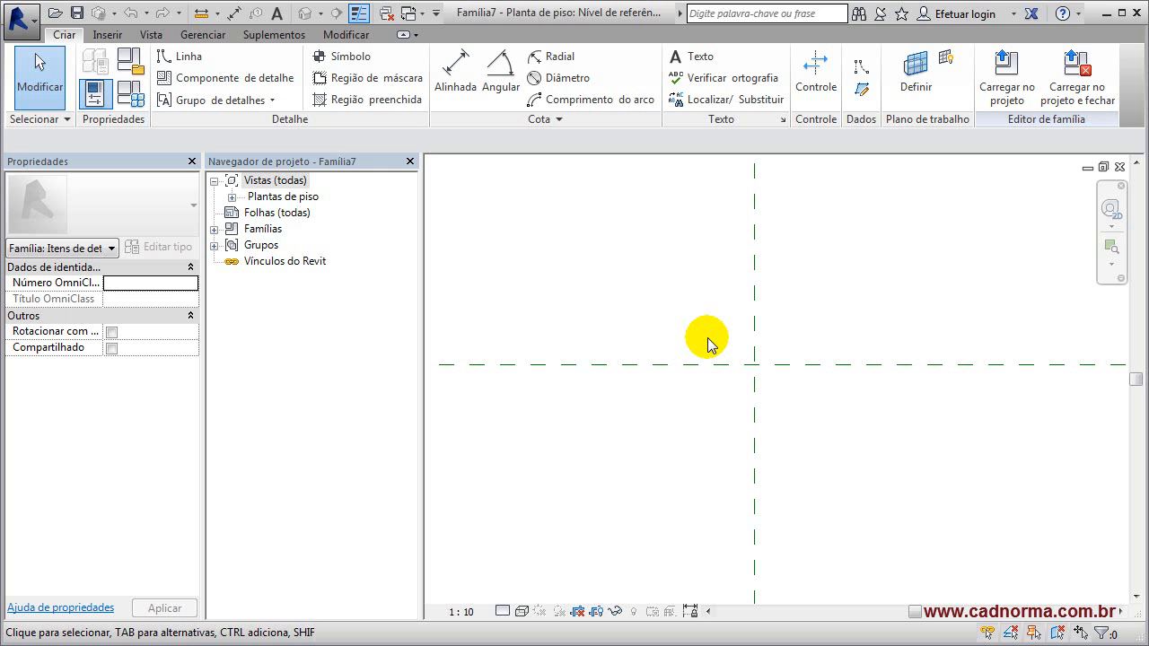
pyautogui.moveTo(708, 342); pyautogui.dragTo(634, 317, button='middle')
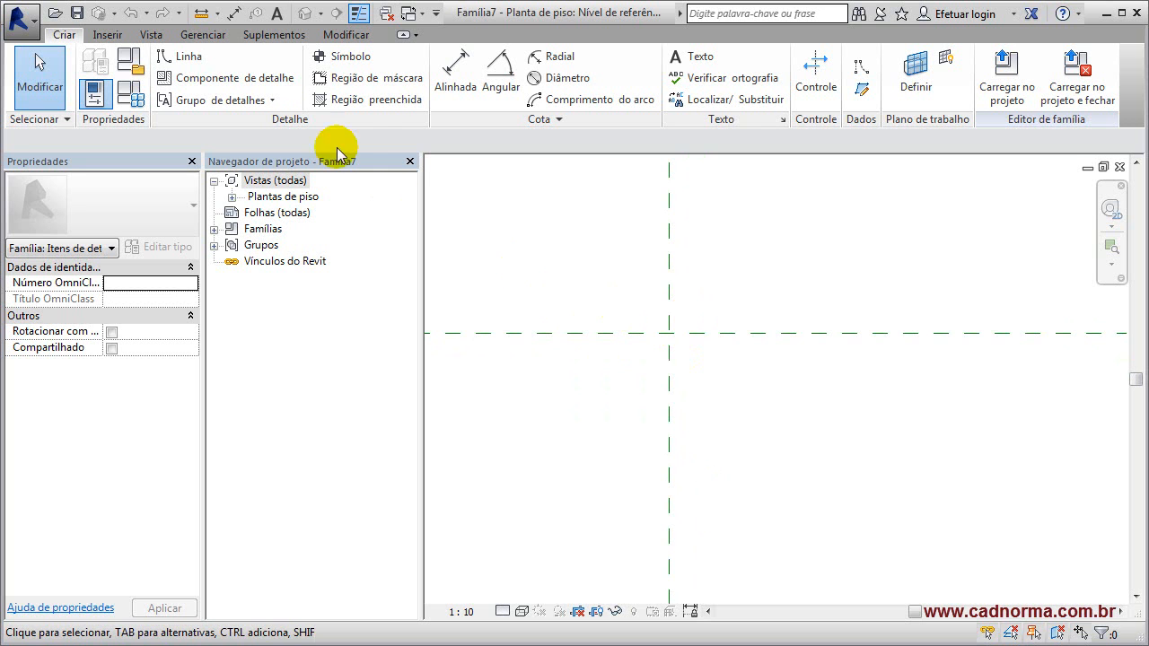
# - Draw a line rectangle below the horizontal reference plane and set its width to 200 and its height to 100
pyautogui.click(182, 55)
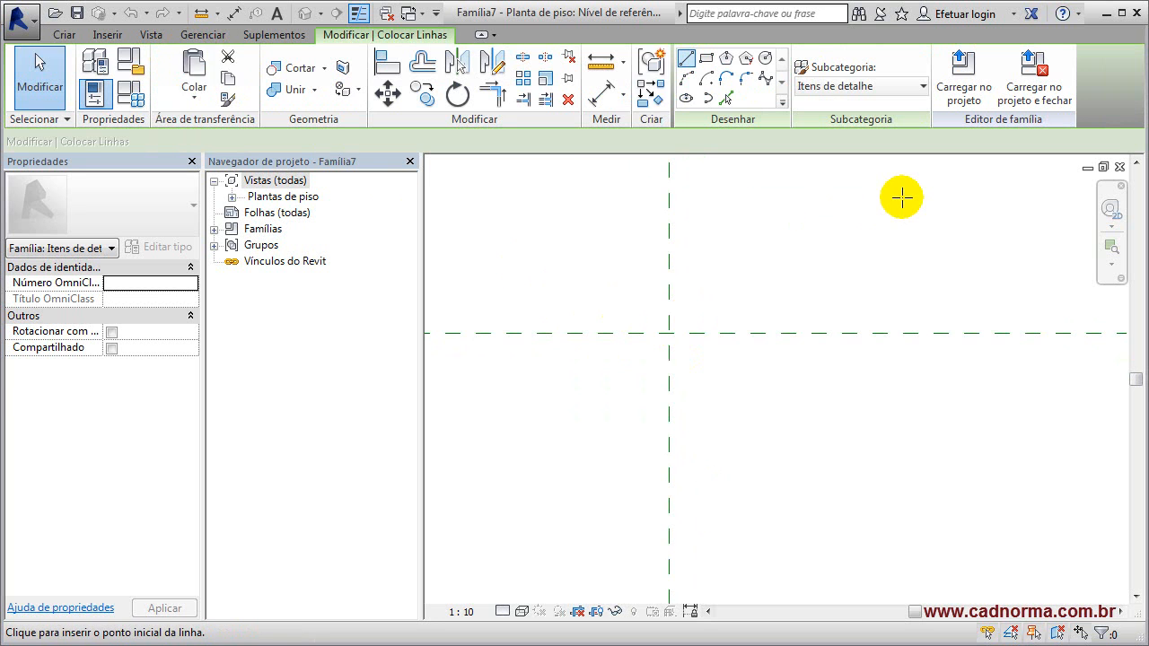
pyautogui.click(707, 58)
pyautogui.click(745, 480)
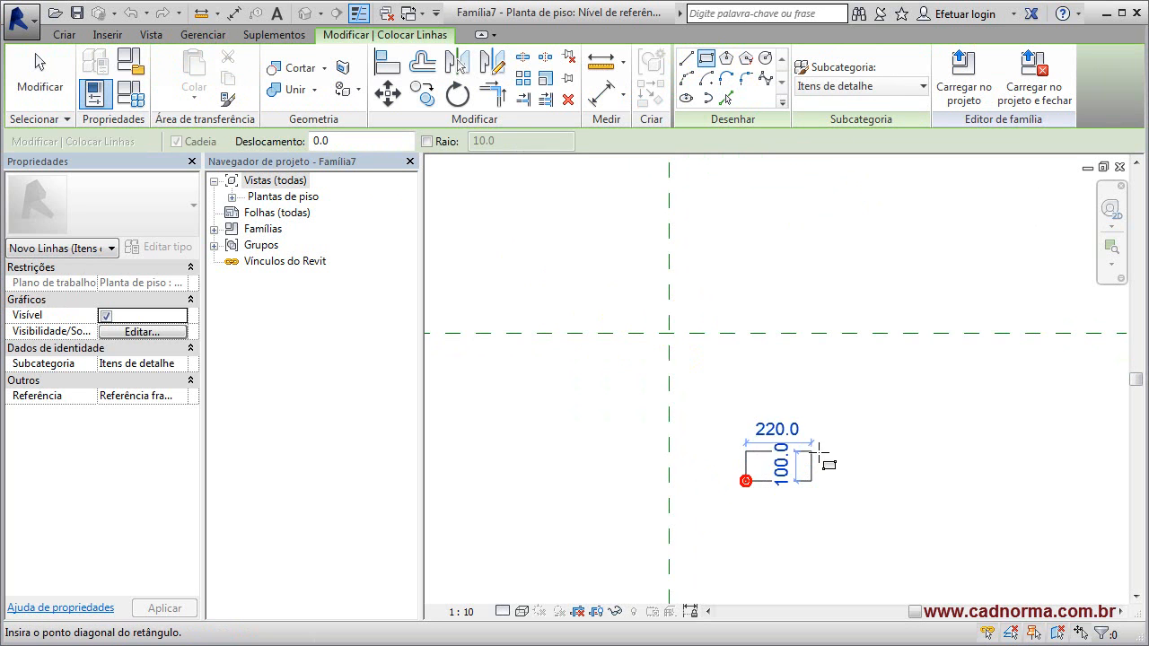
pyautogui.click(864, 445)
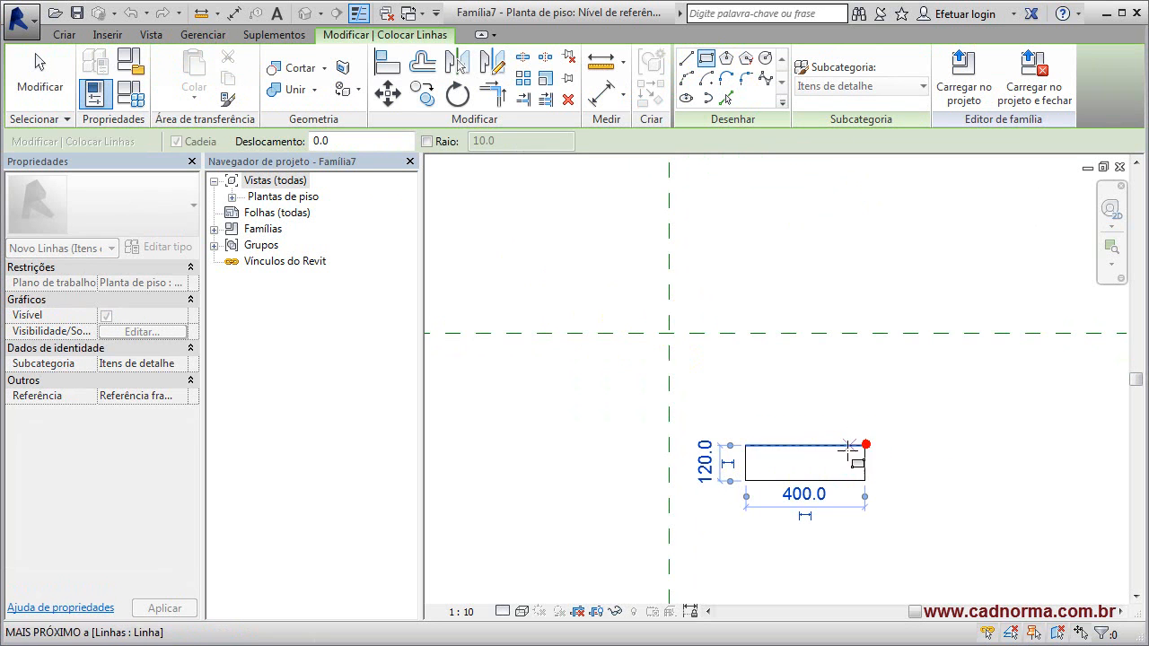
pyautogui.click(803, 494)
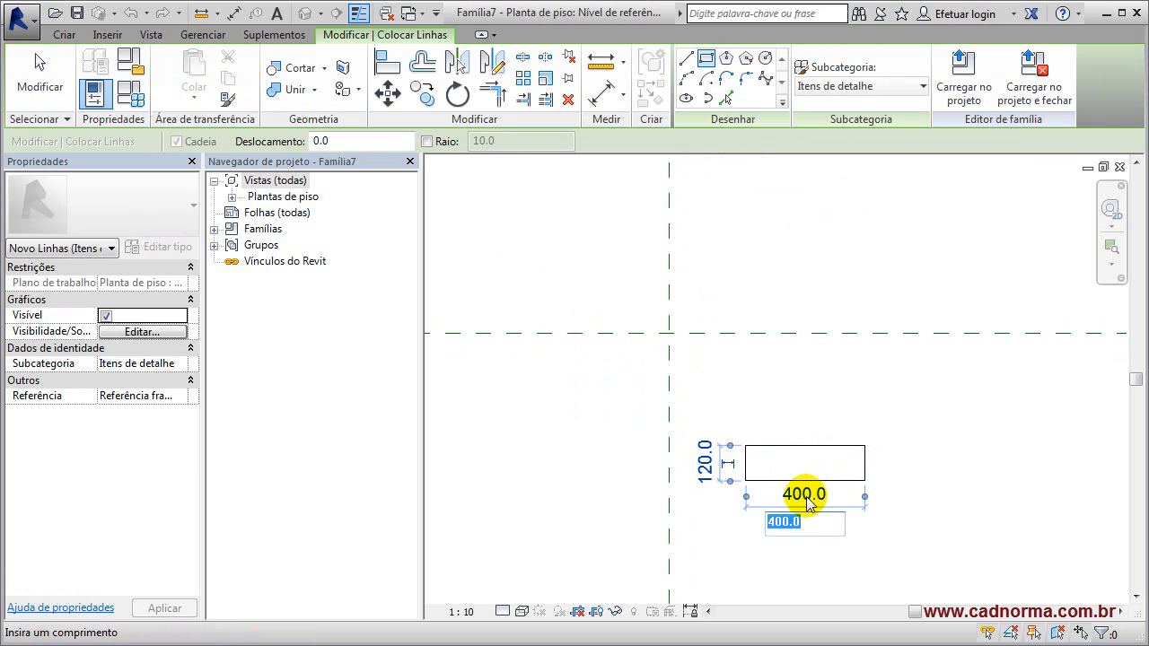
pyautogui.write('200')
pyautogui.press('Return')
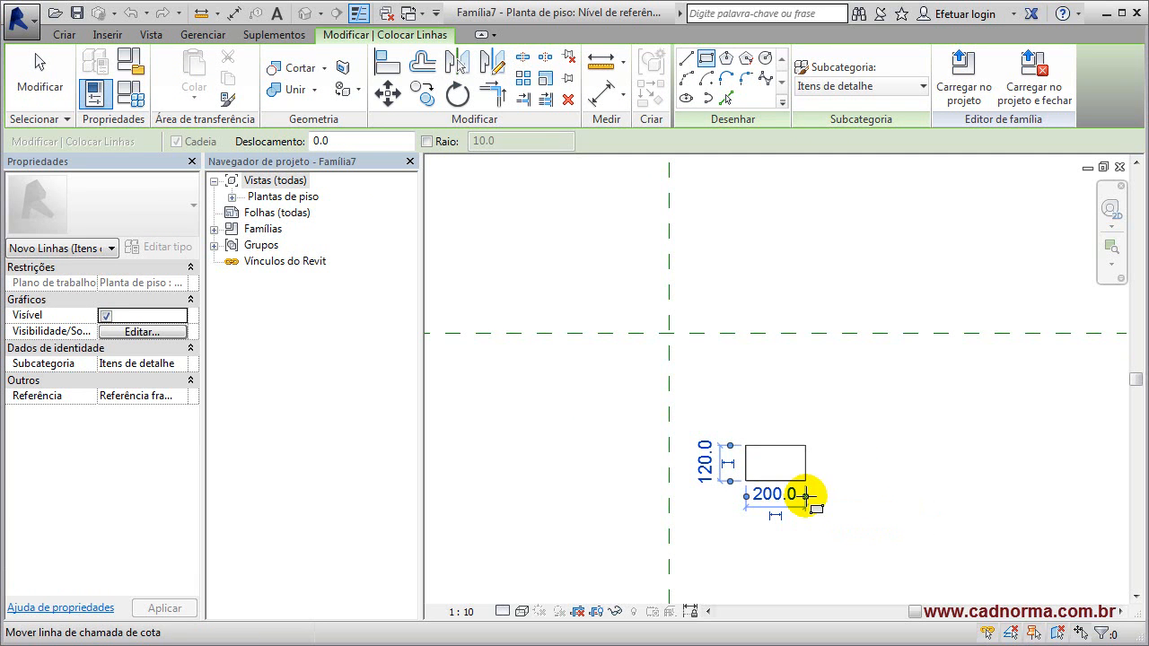
pyautogui.click(709, 463)
pyautogui.press('Escape')
pyautogui.press('Escape')
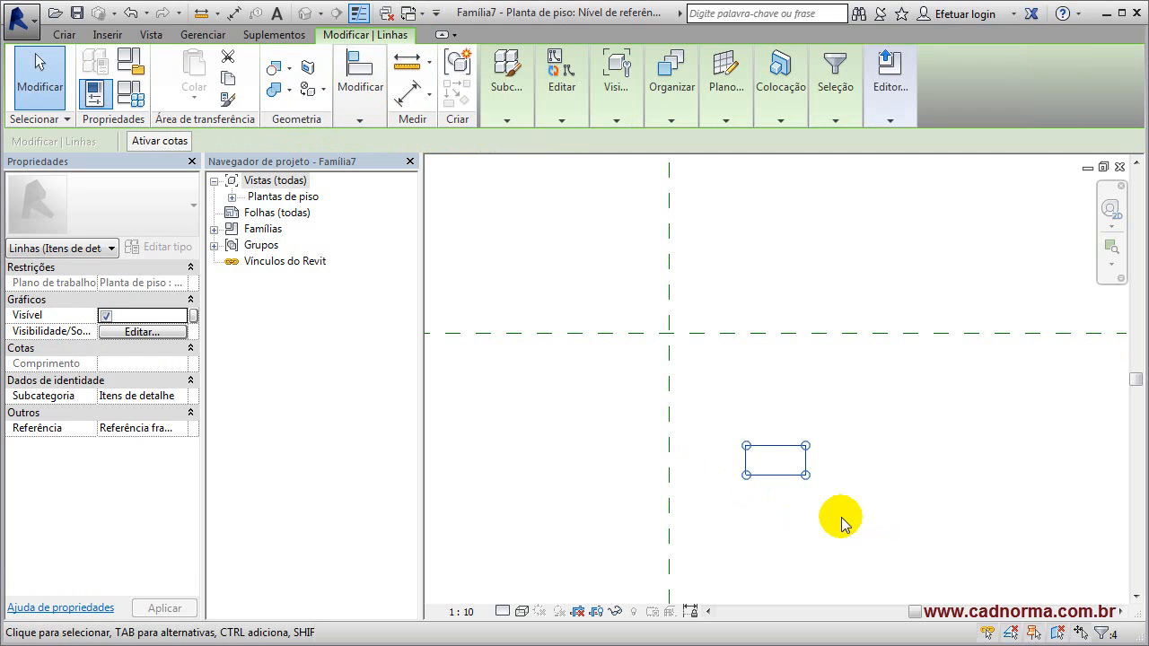
# - Move the rectangle so the midpoint of its left edge lies on the intersection of the two reference planes
pyautogui.click(359, 119)
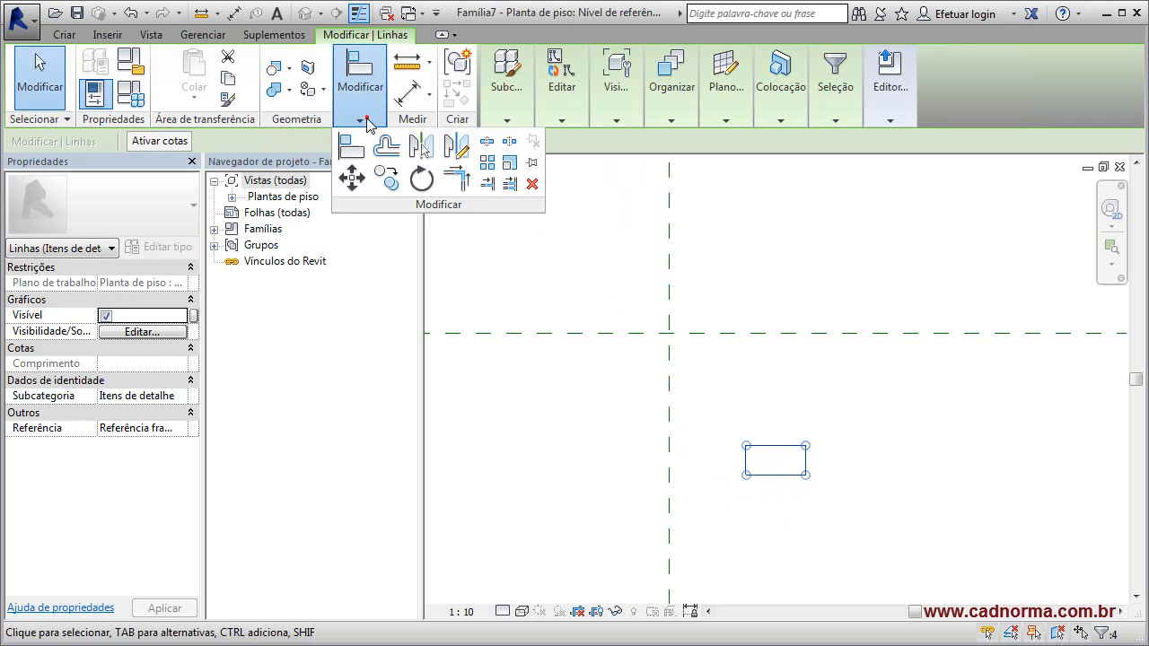
pyautogui.click(753, 462)
pyautogui.click(668, 334)
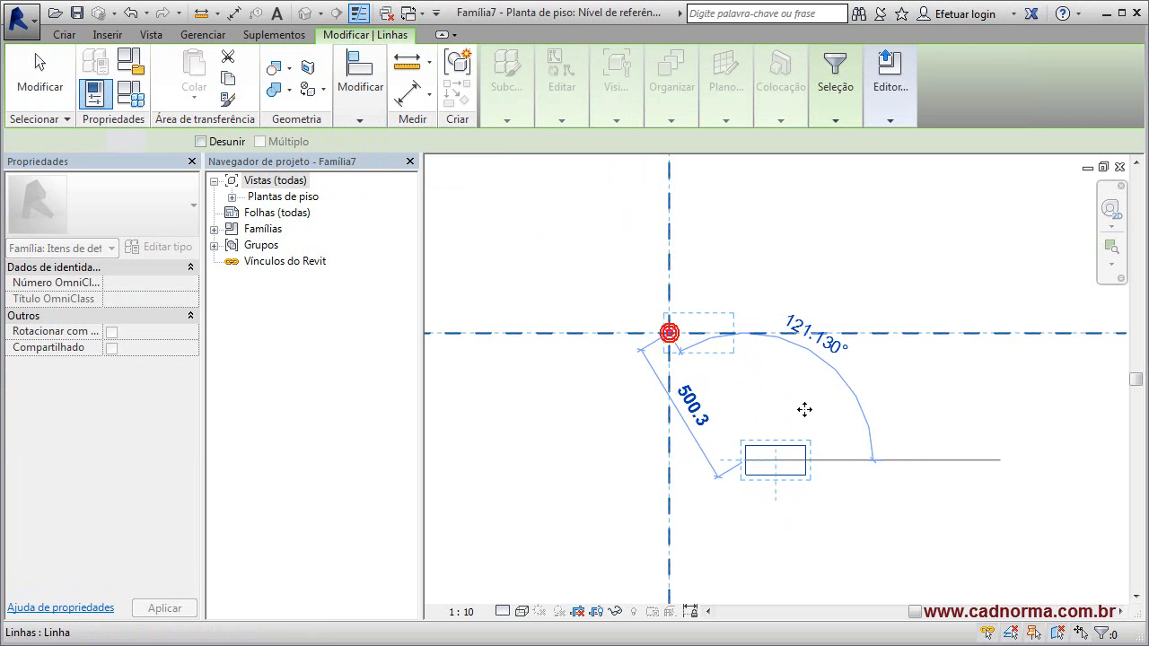
pyautogui.scroll(3, 679, 296)
pyautogui.scroll(1, 680, 296)
pyautogui.scroll(2, 579, 314)
pyautogui.moveTo(595, 320); pyautogui.dragTo(525, 279, button='middle')
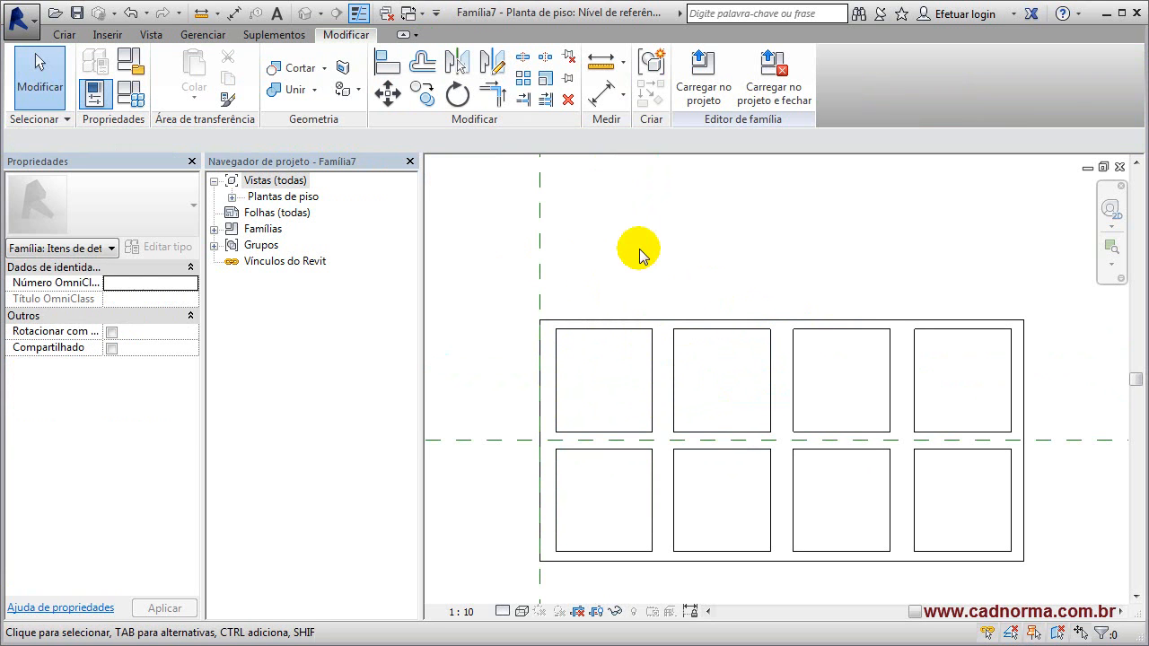
# - Draw a rectangular masking region over the brick's outer outline and send it to the back
pyautogui.click(61, 36)
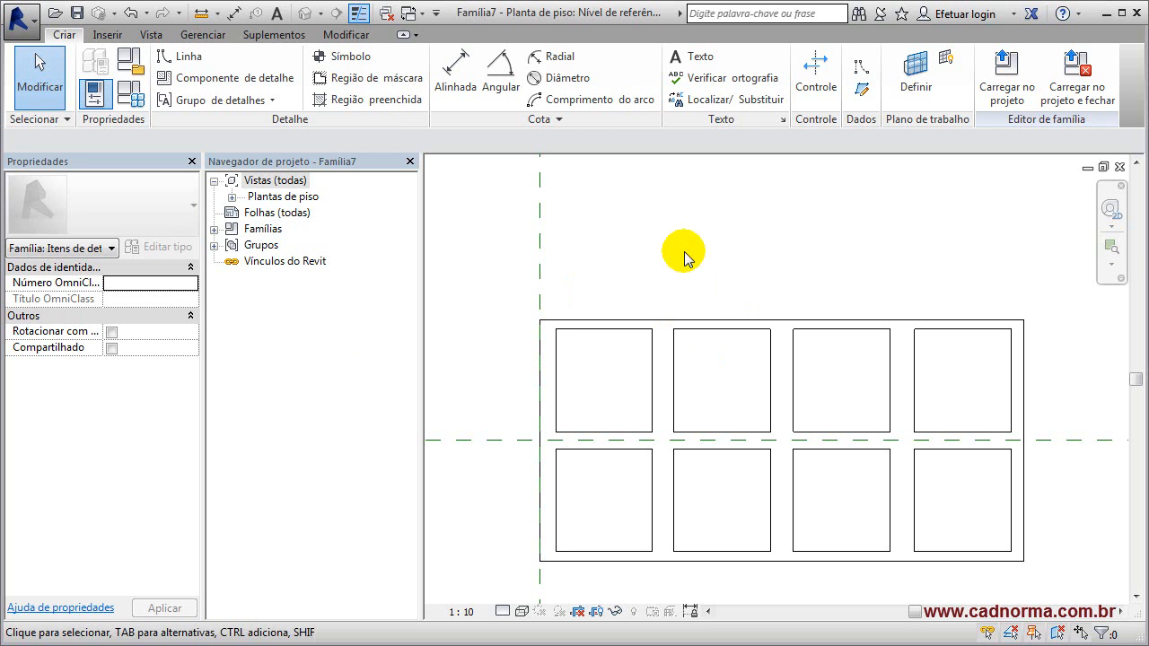
pyautogui.click(359, 79)
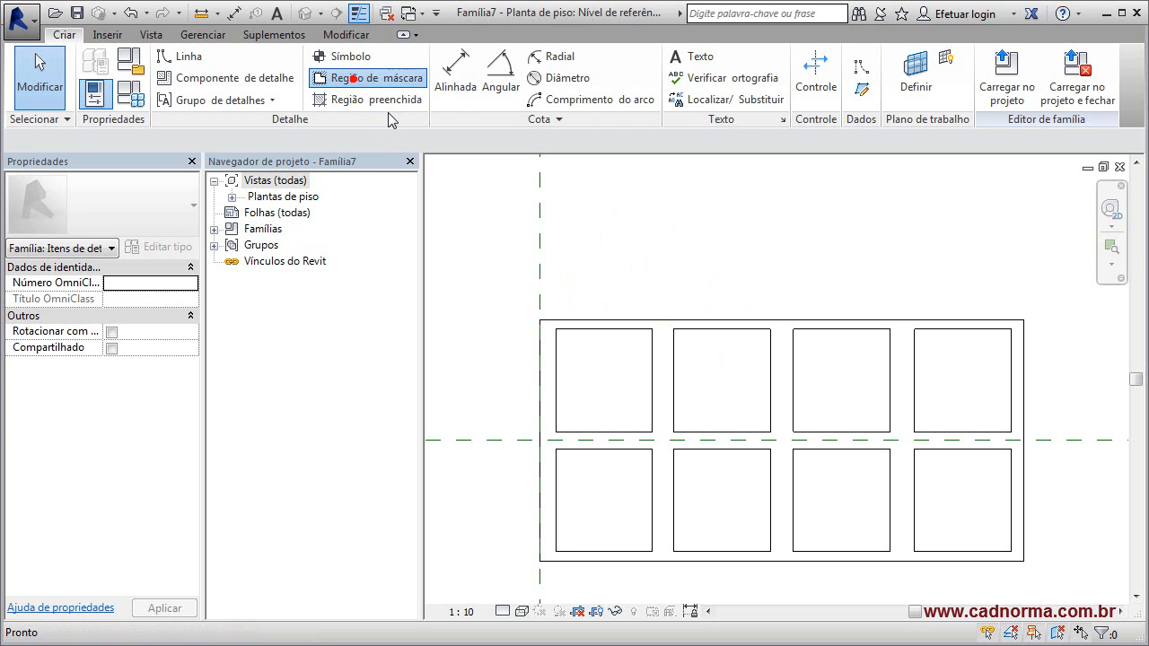
pyautogui.click(746, 58)
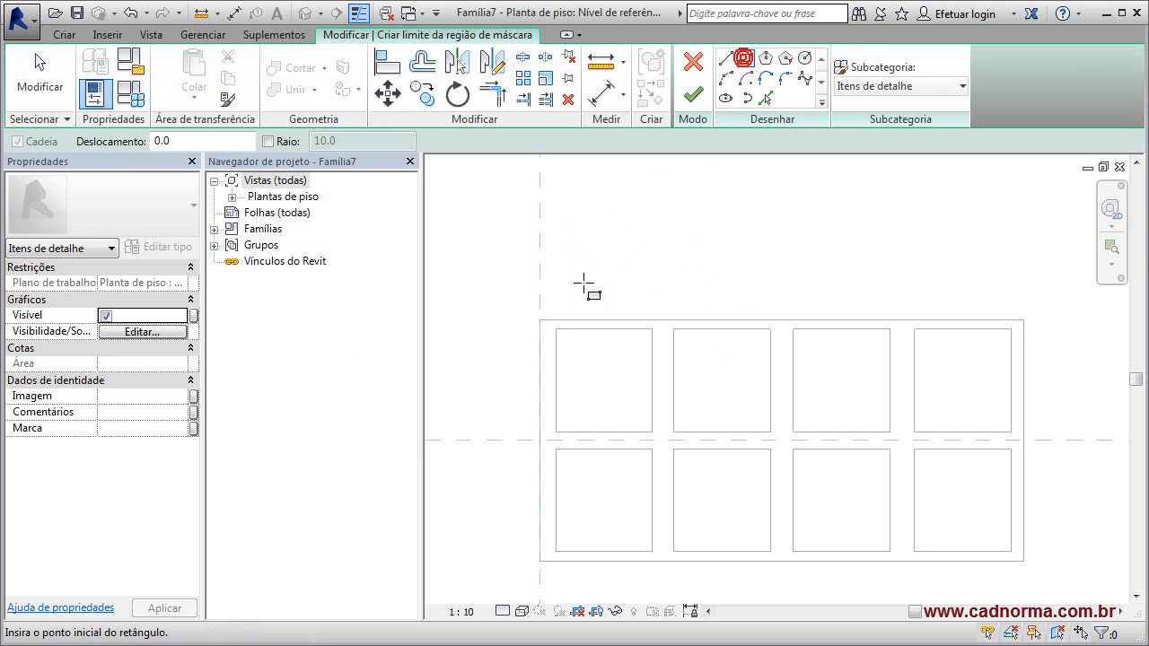
pyautogui.click(541, 318)
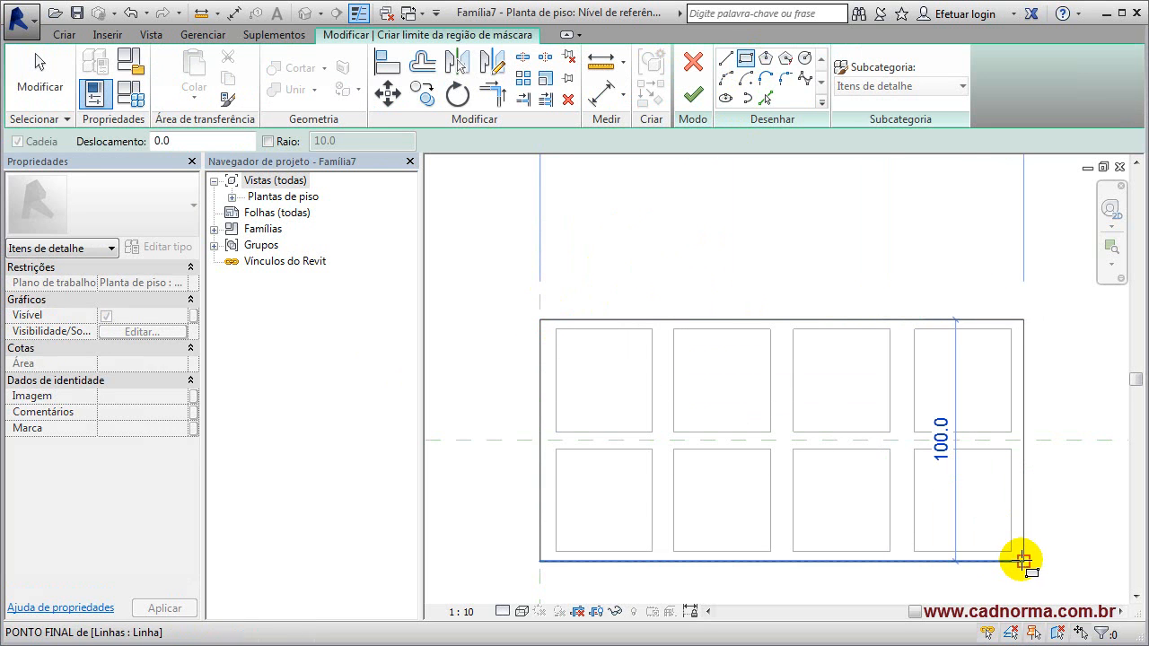
pyautogui.click(1023, 561)
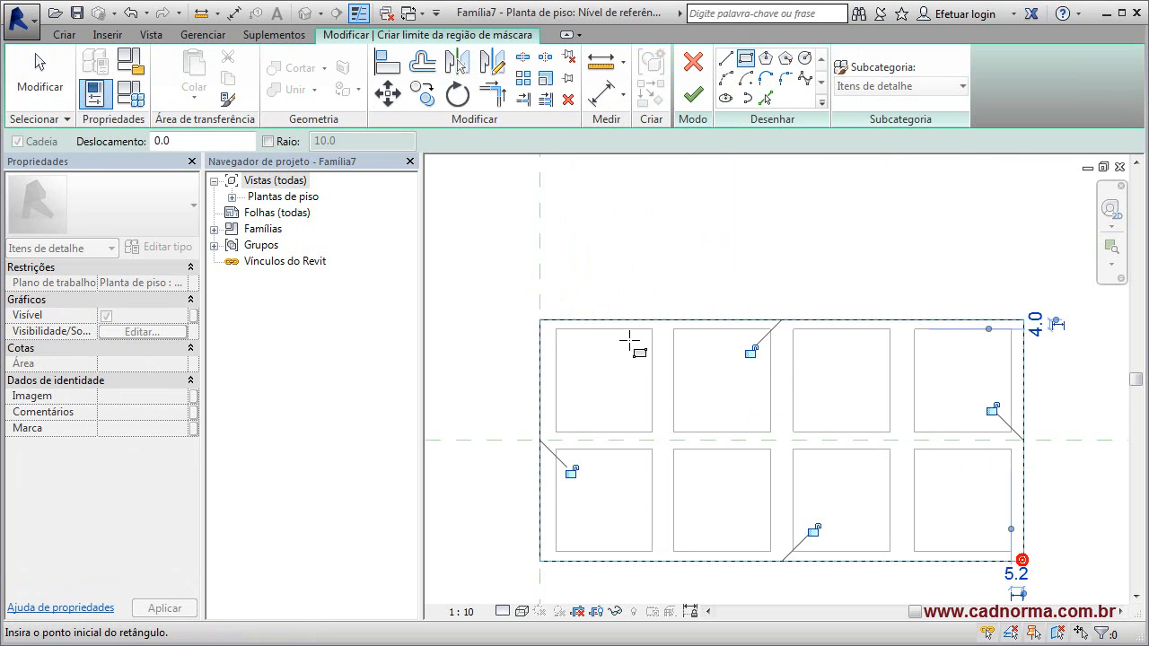
pyautogui.click(688, 95)
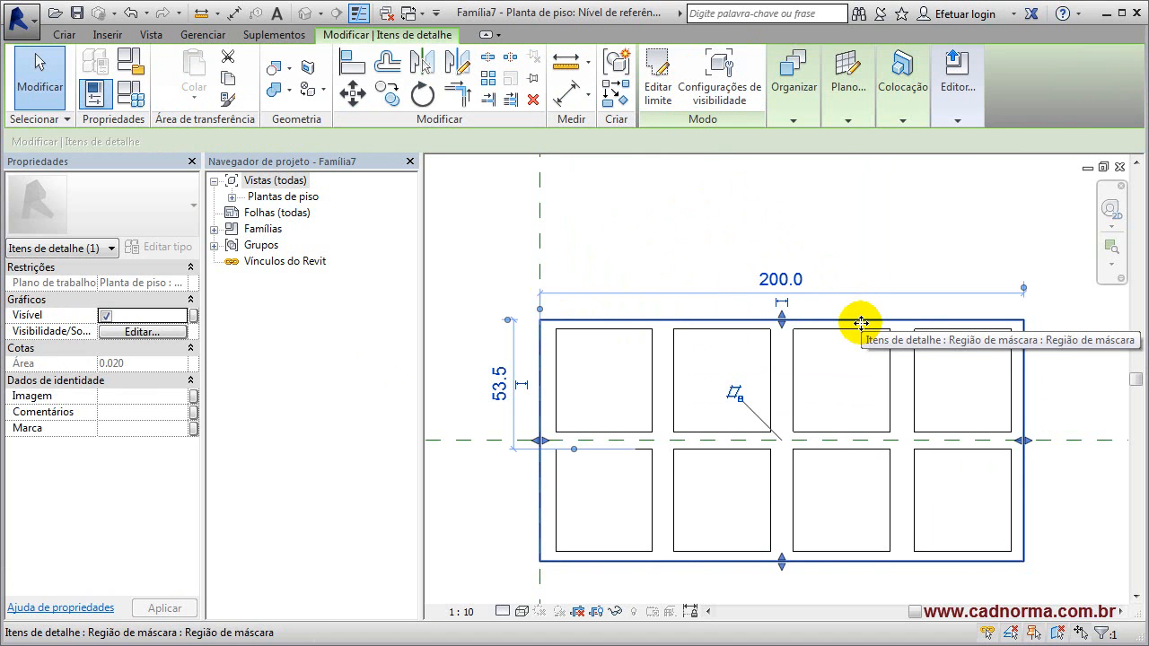
pyautogui.click(793, 115)
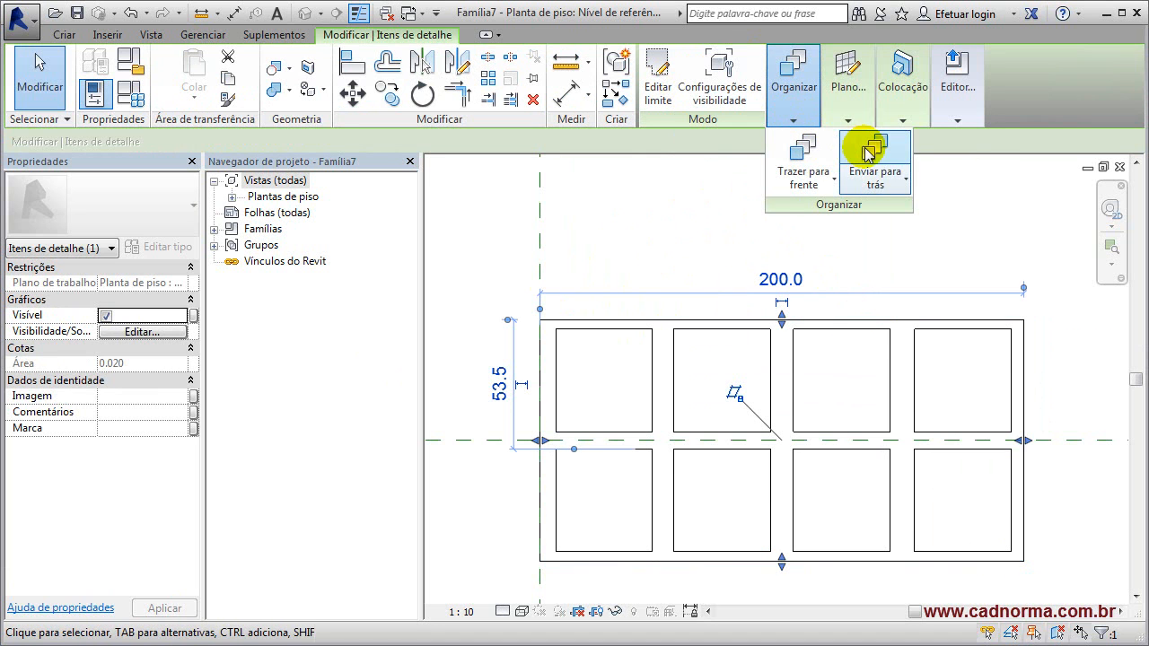
pyautogui.click(477, 208)
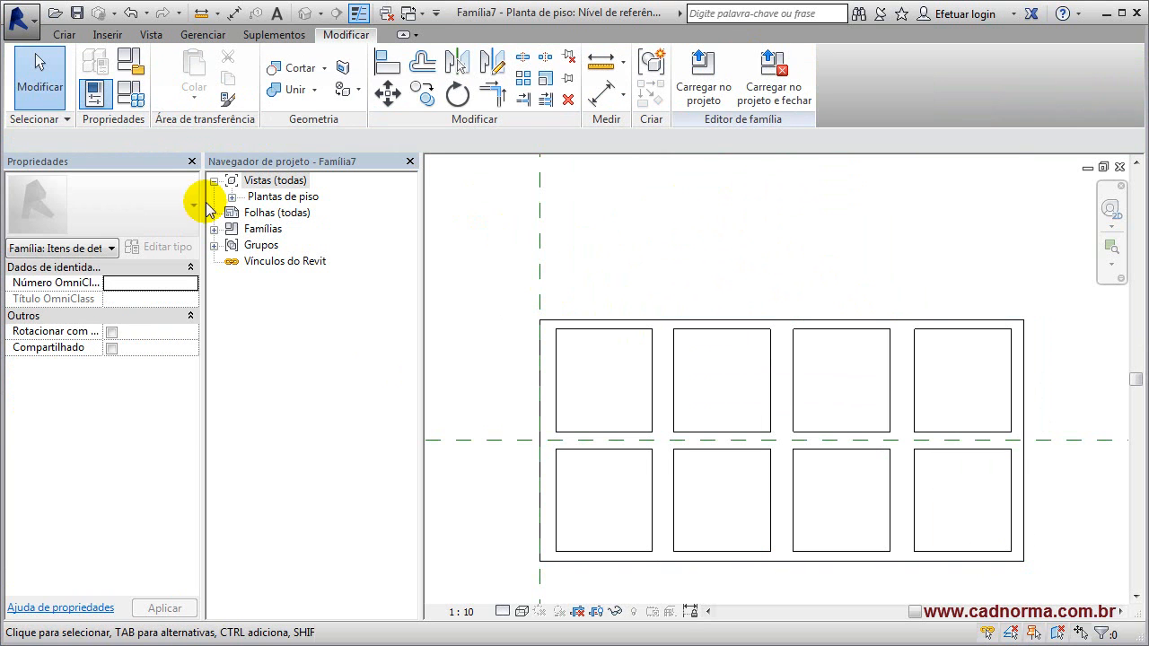
# - Save the family on the desktop as Tijolo 8 furos - Corte
pyautogui.click(76, 13)
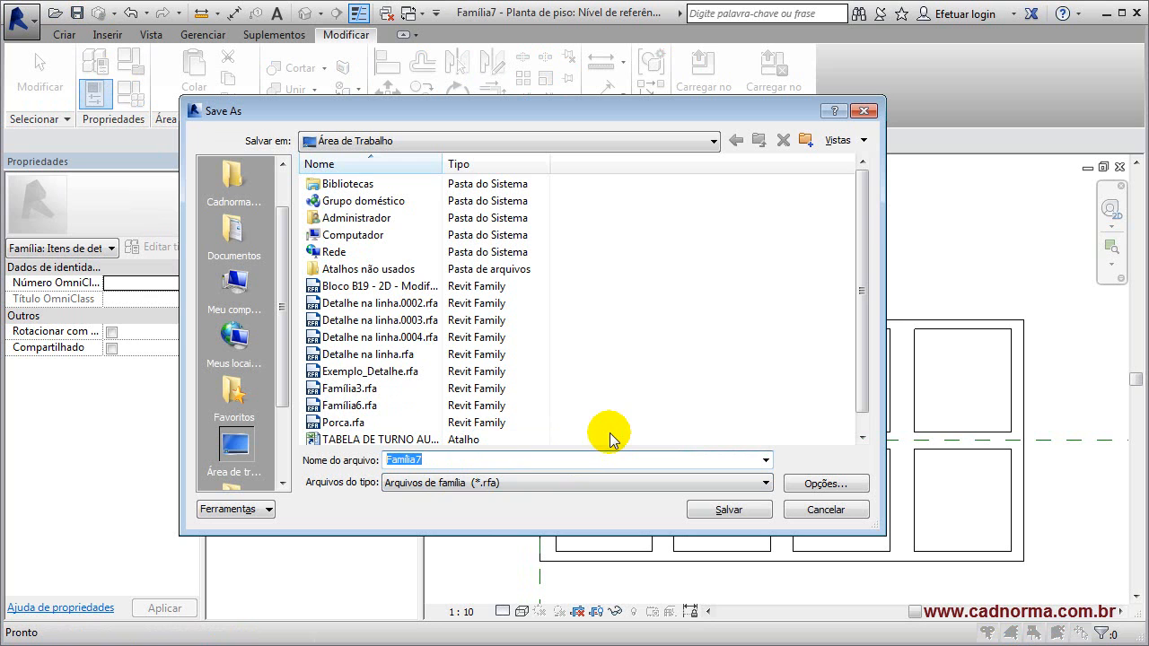
pyautogui.write('Tijolo 8 furos - Corte')
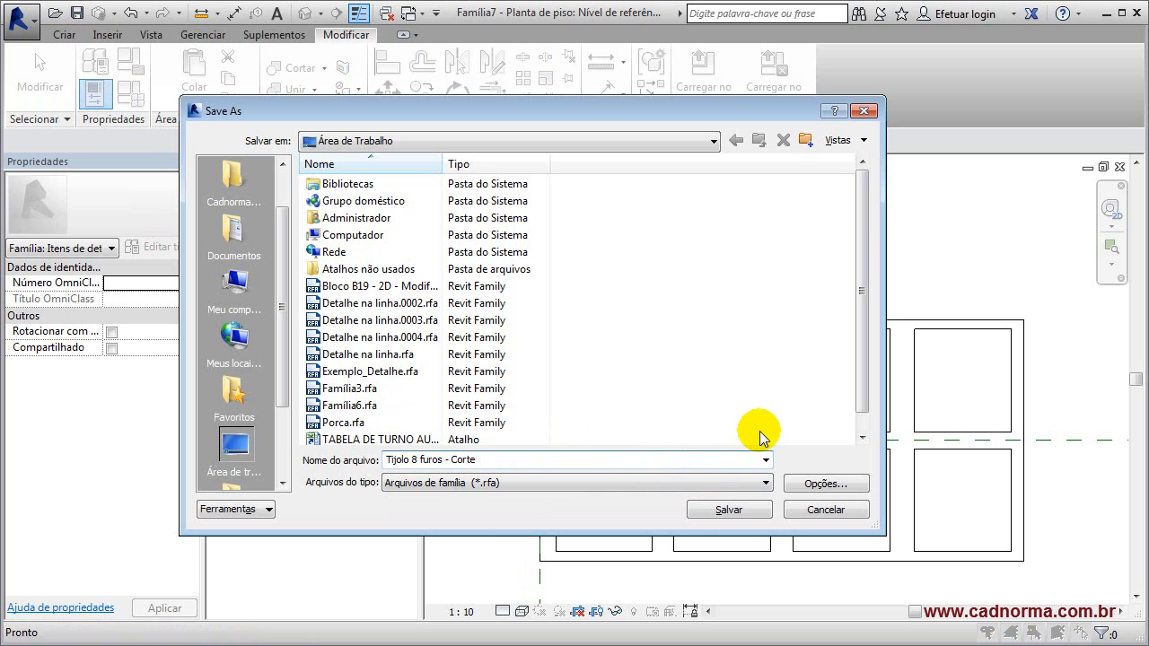
pyautogui.click(728, 510)
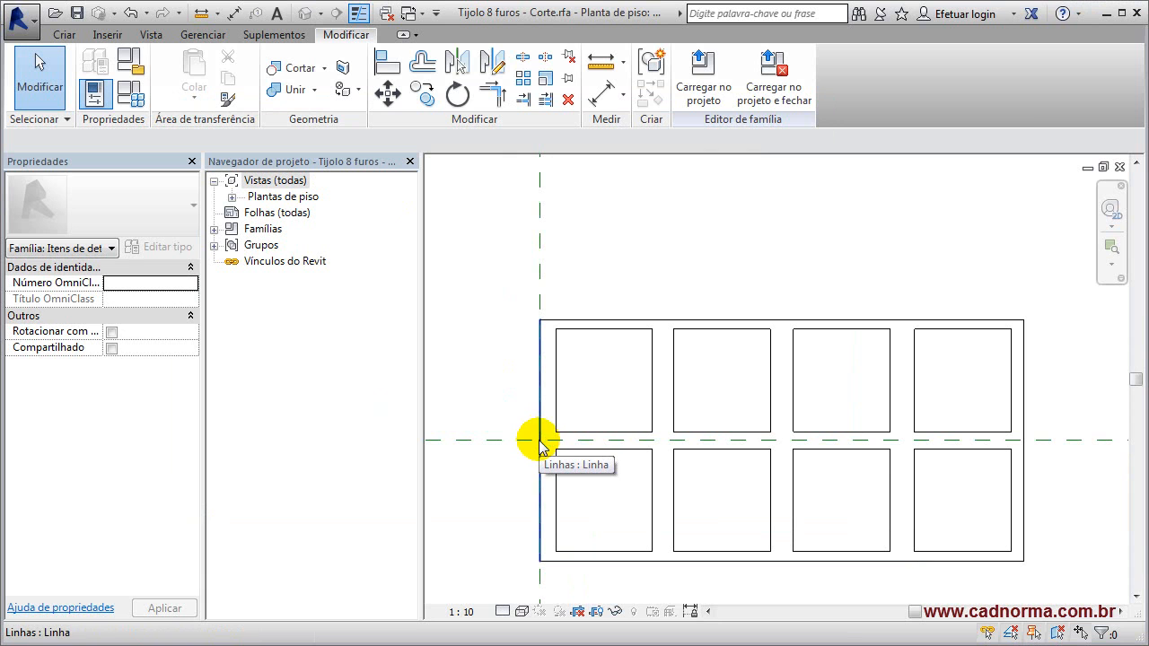
# - Load the brick family into Projeto_02.rvt and place one instance right of the hatched brick, rotated to stand vertically
pyautogui.click(702, 74)
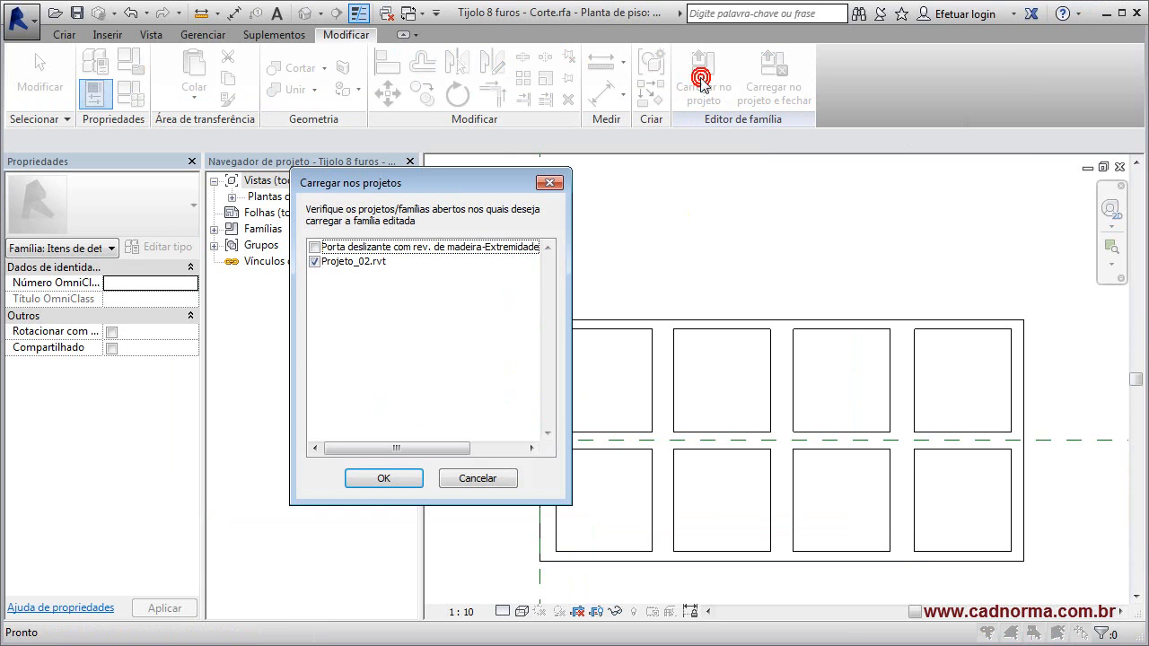
pyautogui.click(383, 478)
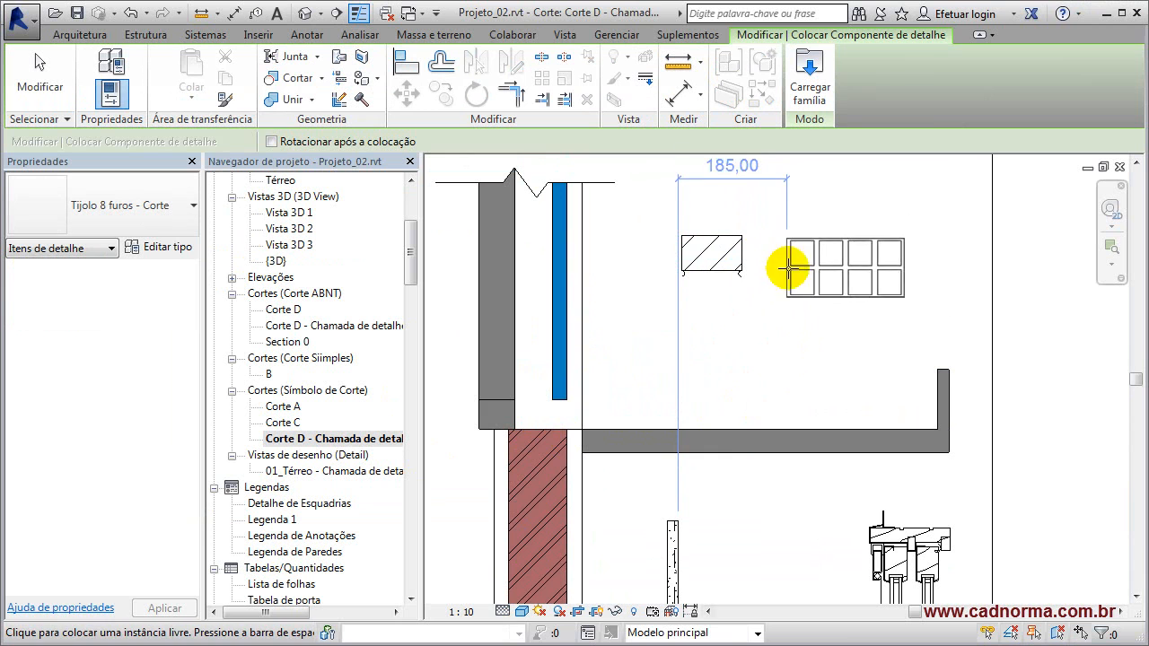
pyautogui.click(271, 141)
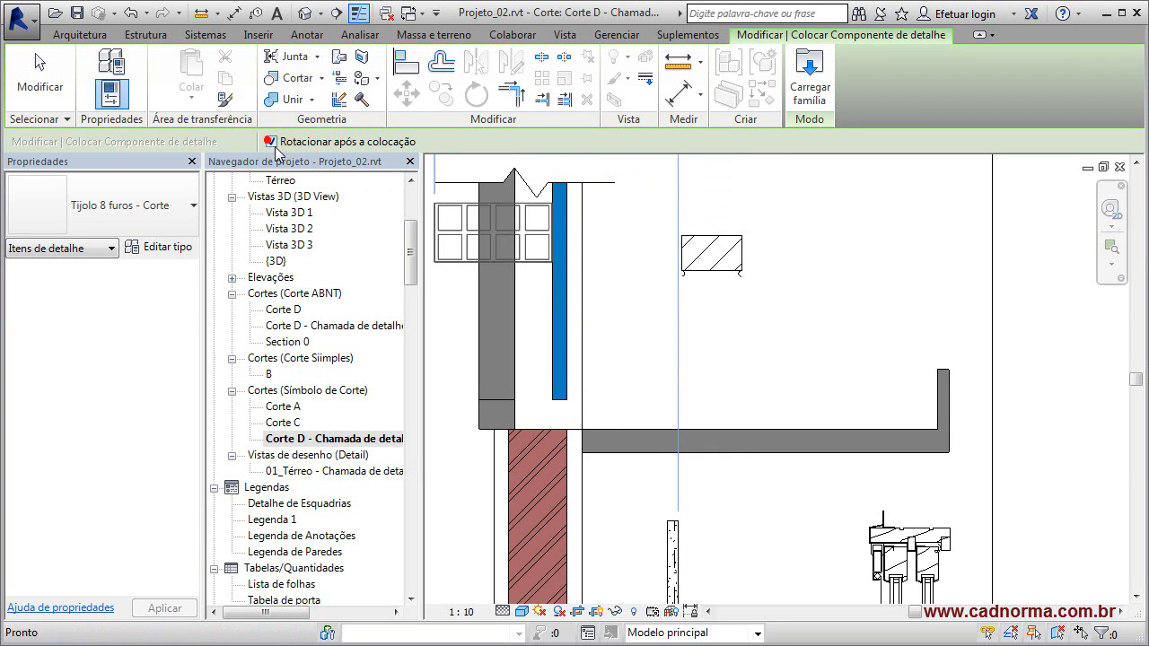
pyautogui.click(800, 259)
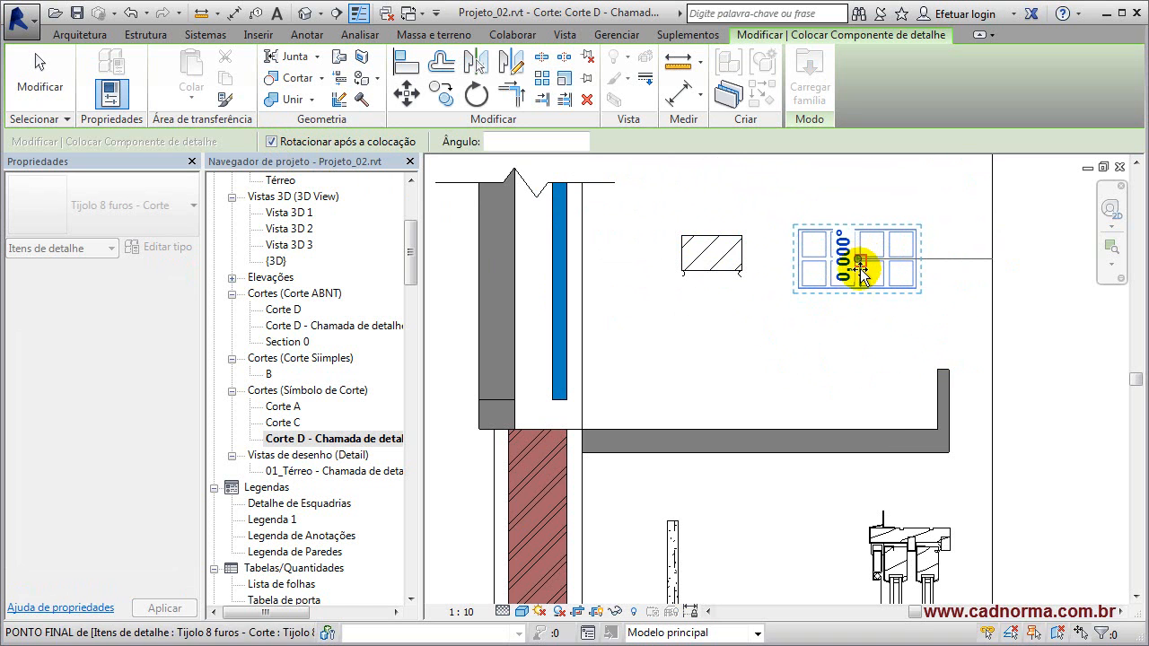
pyautogui.click(857, 339)
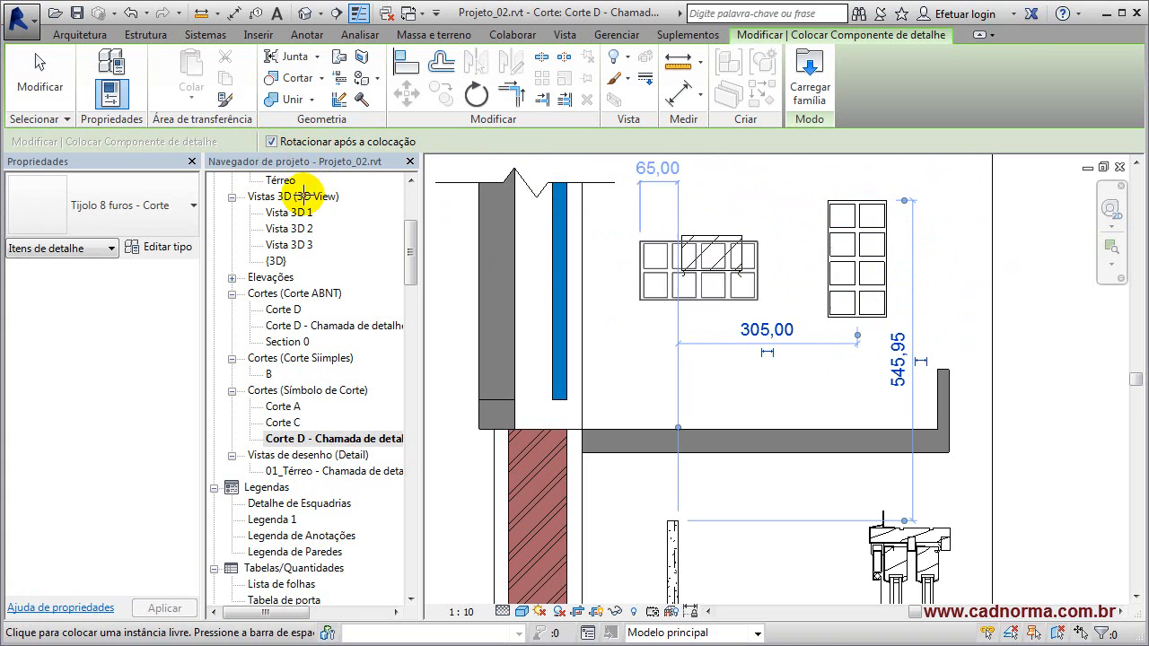
pyautogui.click(52, 83)
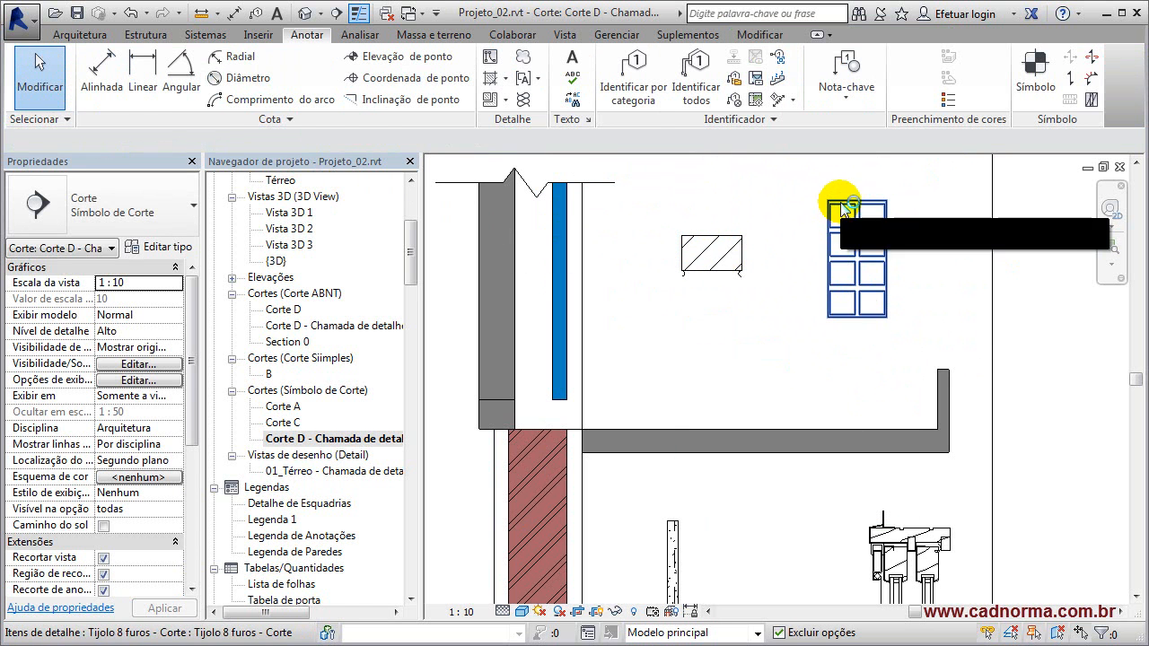
# - Move the placed brick from its top edge midpoint to the top midpoint of the red hatched wall
pyautogui.click(843, 211)
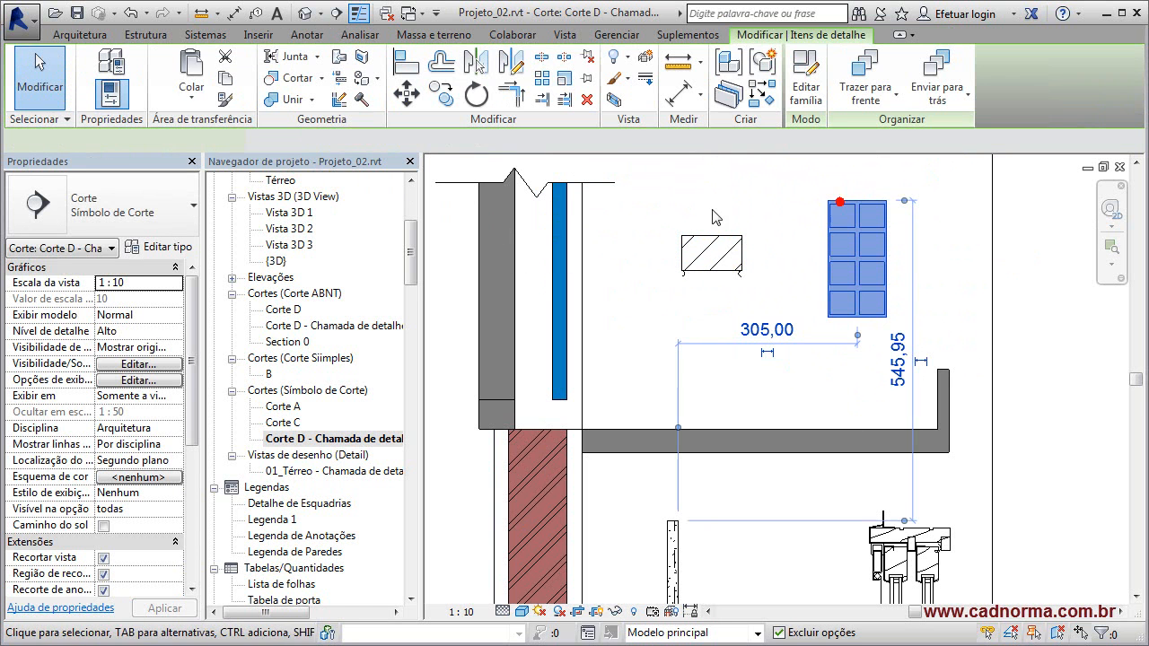
pyautogui.click(406, 93)
pyautogui.click(857, 198)
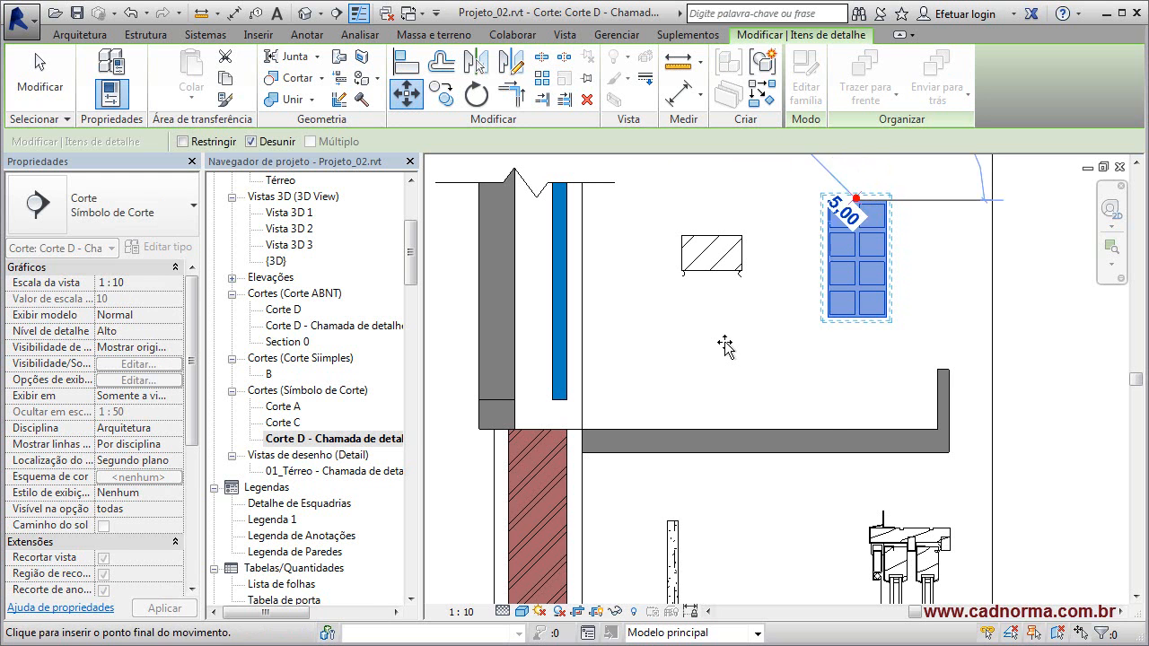
pyautogui.click(538, 430)
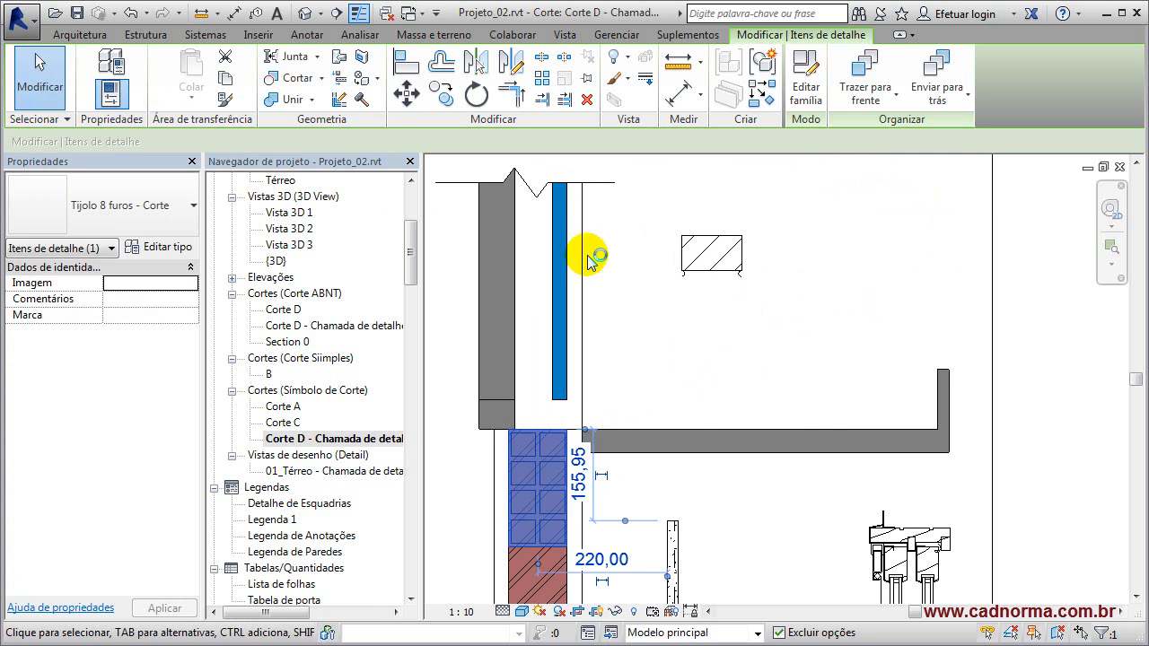
pyautogui.click(675, 197)
# - Extend the lower boundary of the section callout's crop region downward to show more of the hatched wall
pyautogui.scroll(-2, 660, 285)
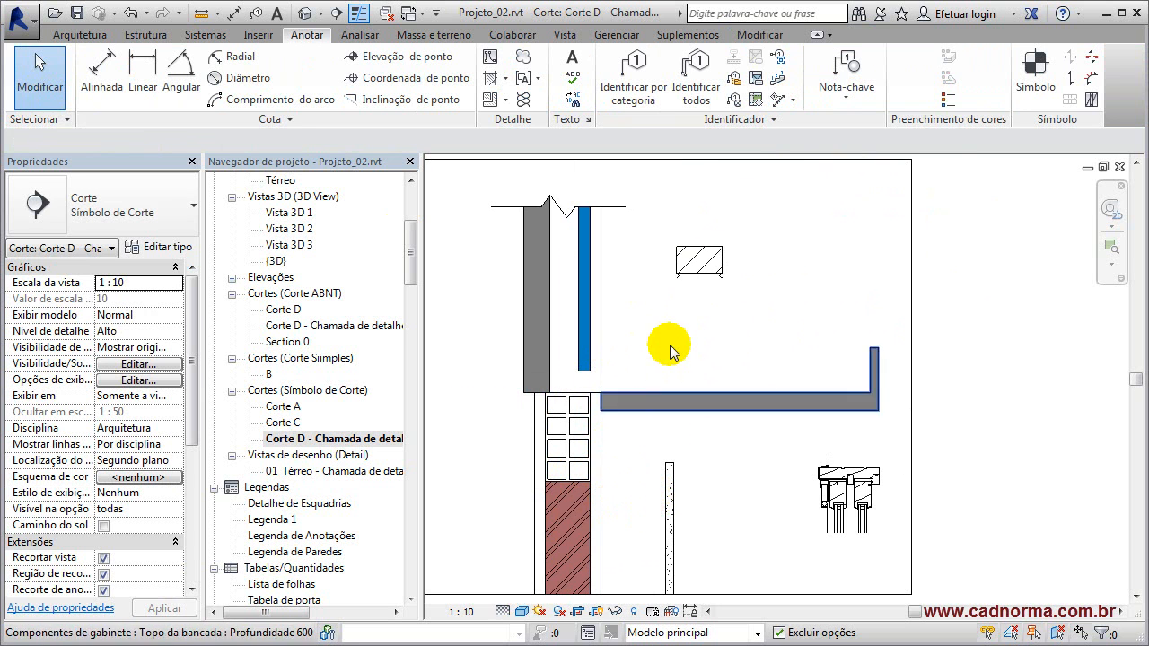
pyautogui.scroll(6, 693, 303)
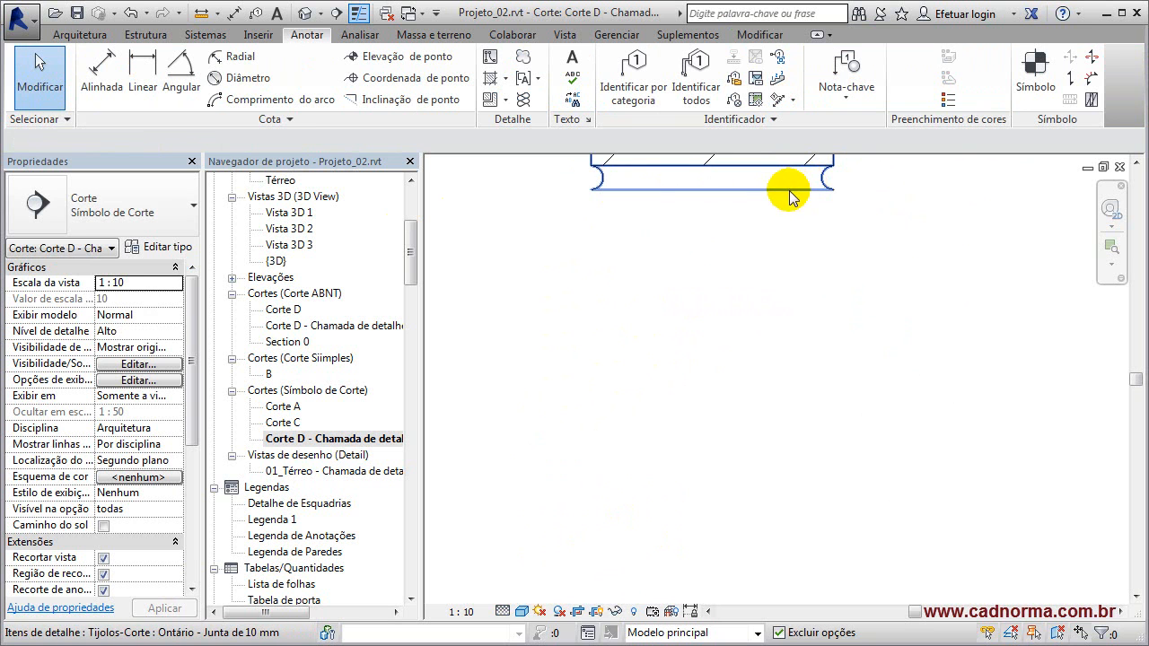
pyautogui.scroll(-4, 750, 337)
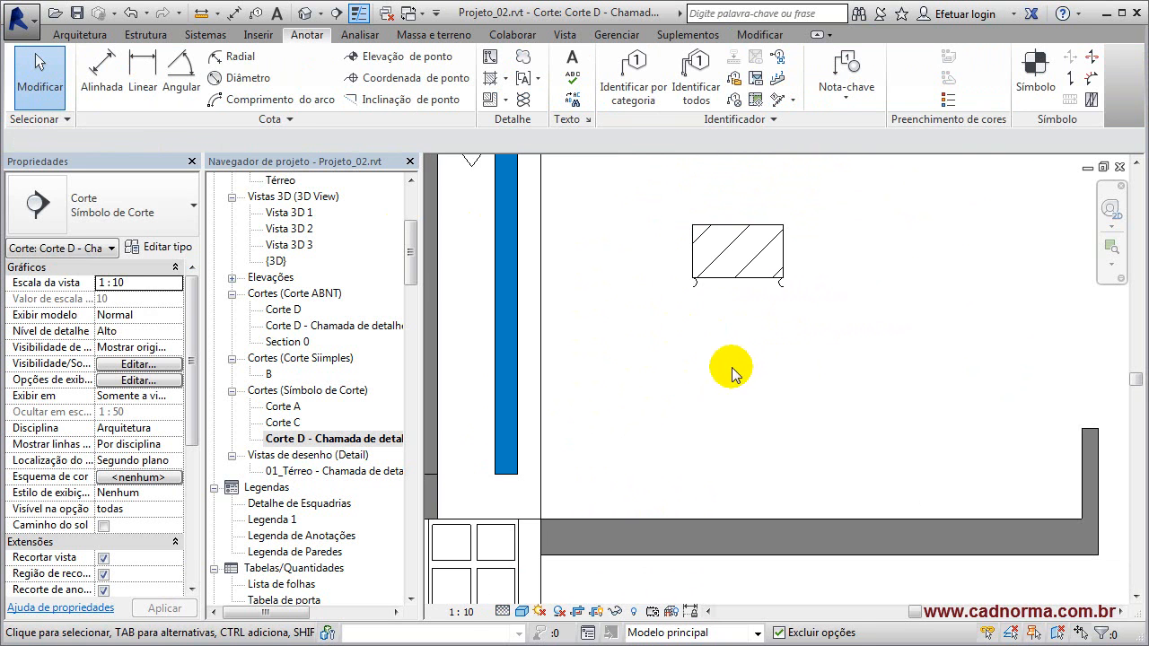
pyautogui.scroll(1, 634, 403)
pyautogui.moveTo(634, 403); pyautogui.dragTo(736, 286, button='middle')
pyautogui.scroll(-3, 736, 286)
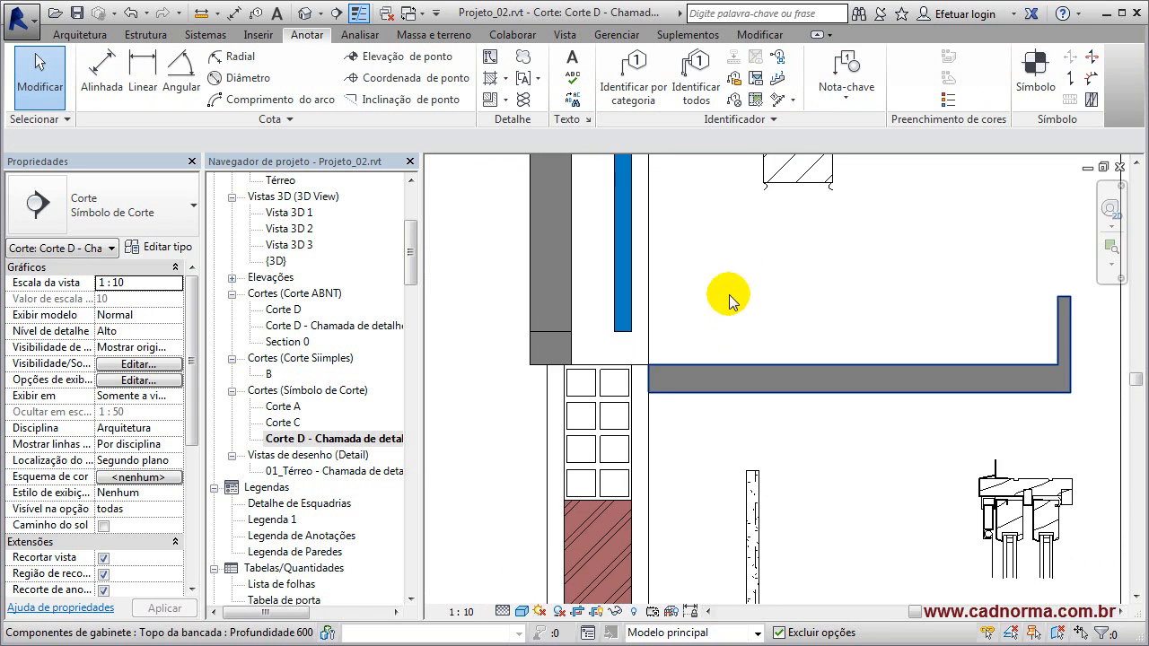
pyautogui.scroll(-2, 749, 263)
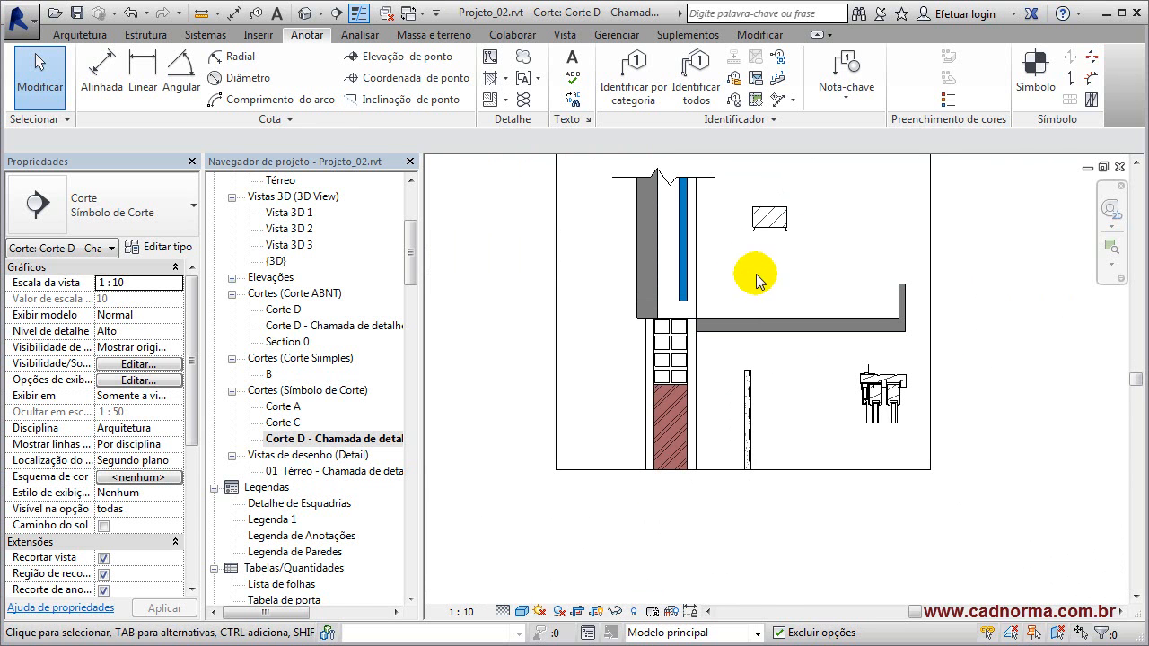
pyautogui.click(826, 466)
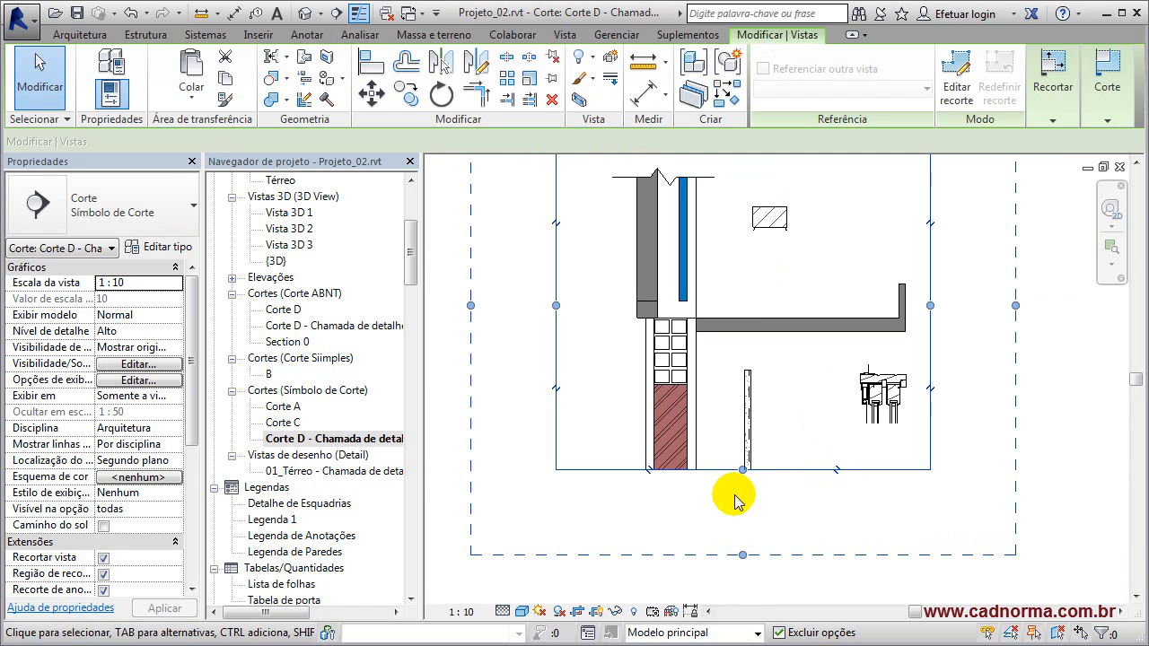
pyautogui.moveTo(742, 470); pyautogui.dragTo(733, 604)
pyautogui.click(525, 355)
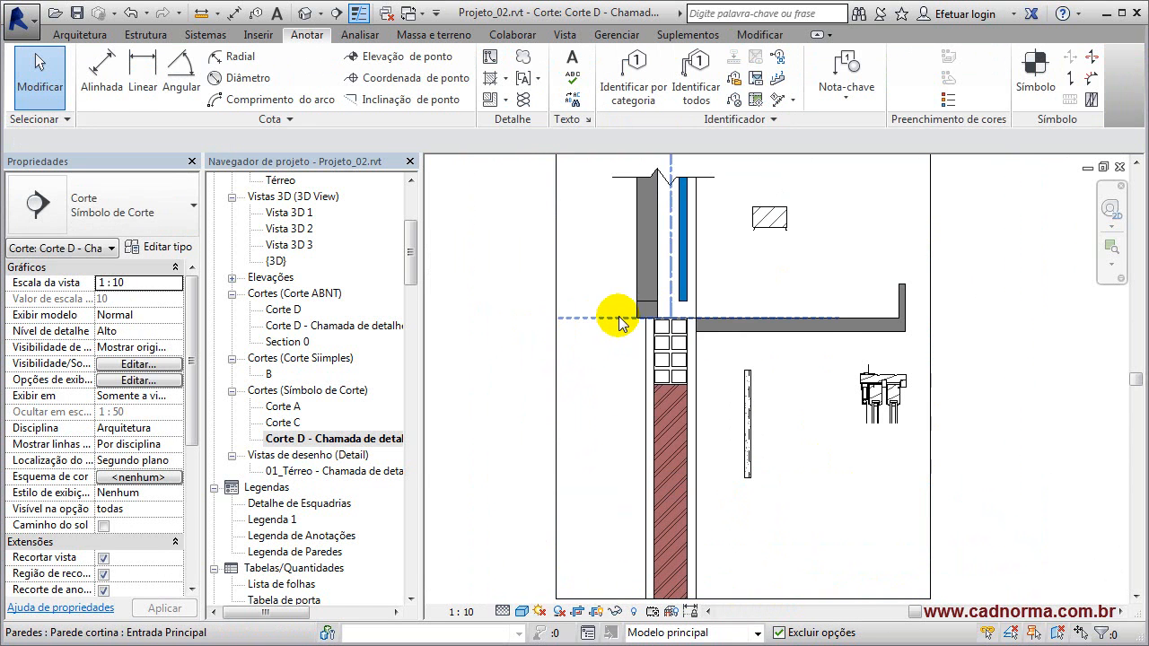
# - Start a repeating detail component and duplicate its Bloco B19 type as Tijolo em corte
pyautogui.click(506, 100)
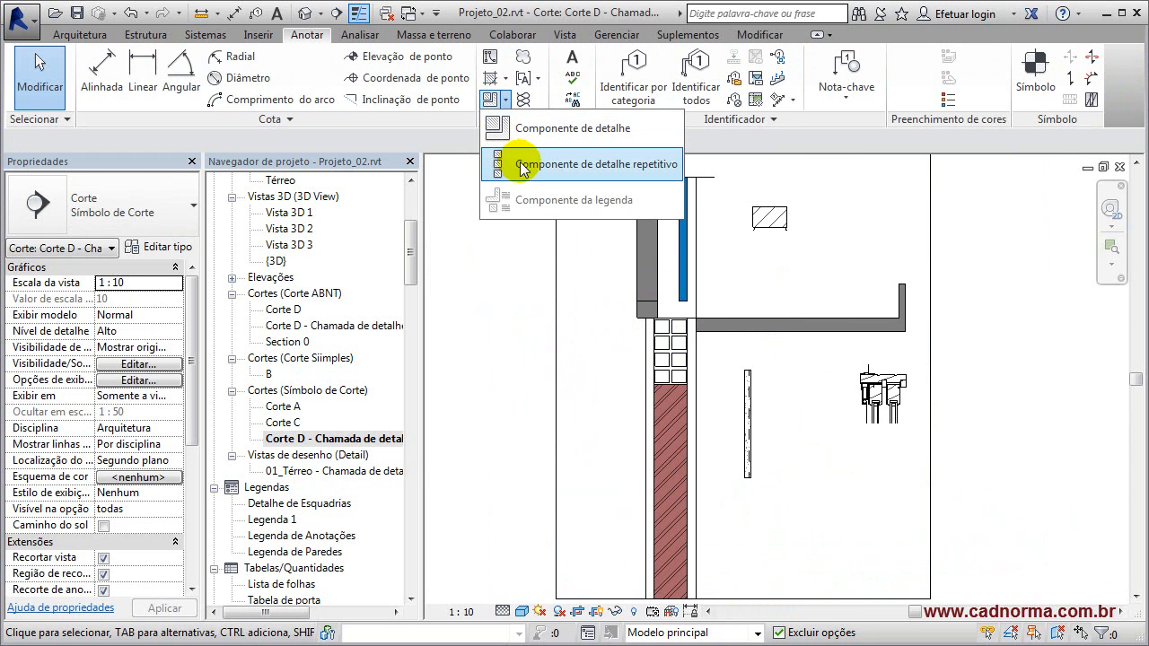
pyautogui.click(562, 174)
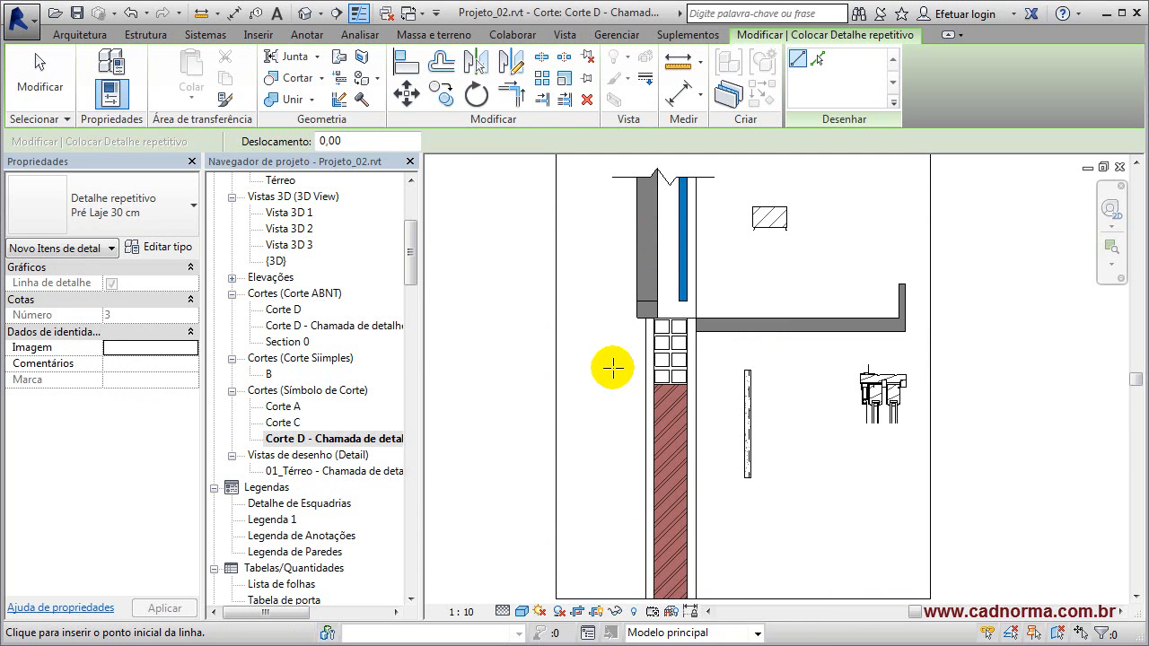
pyautogui.click(166, 253)
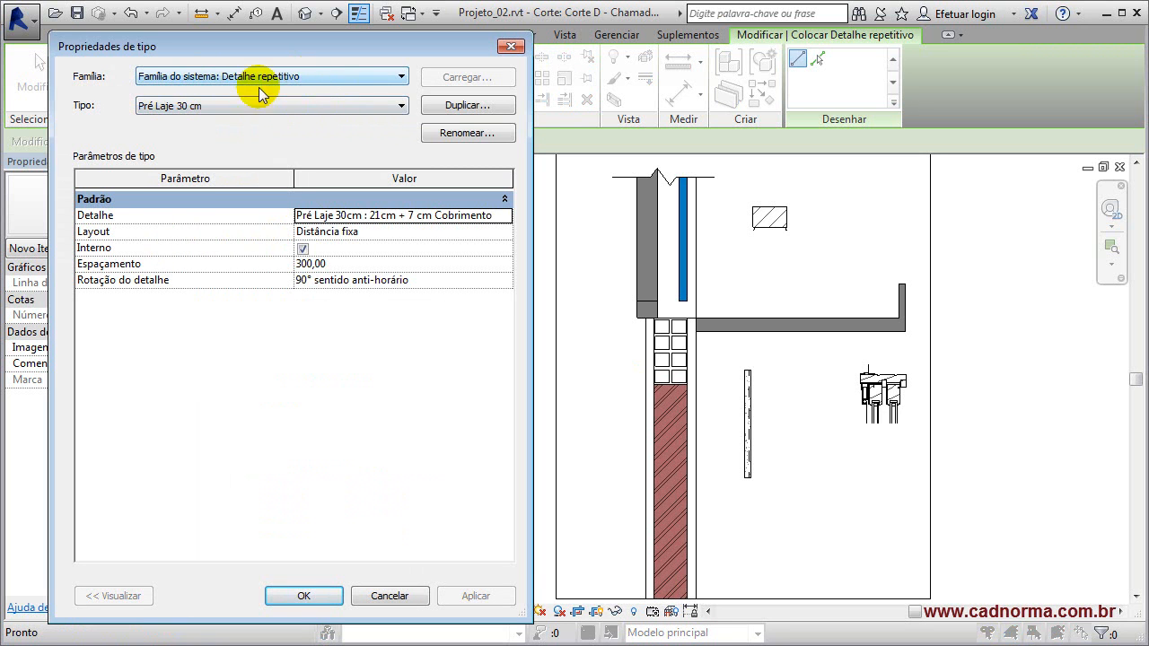
pyautogui.click(400, 106)
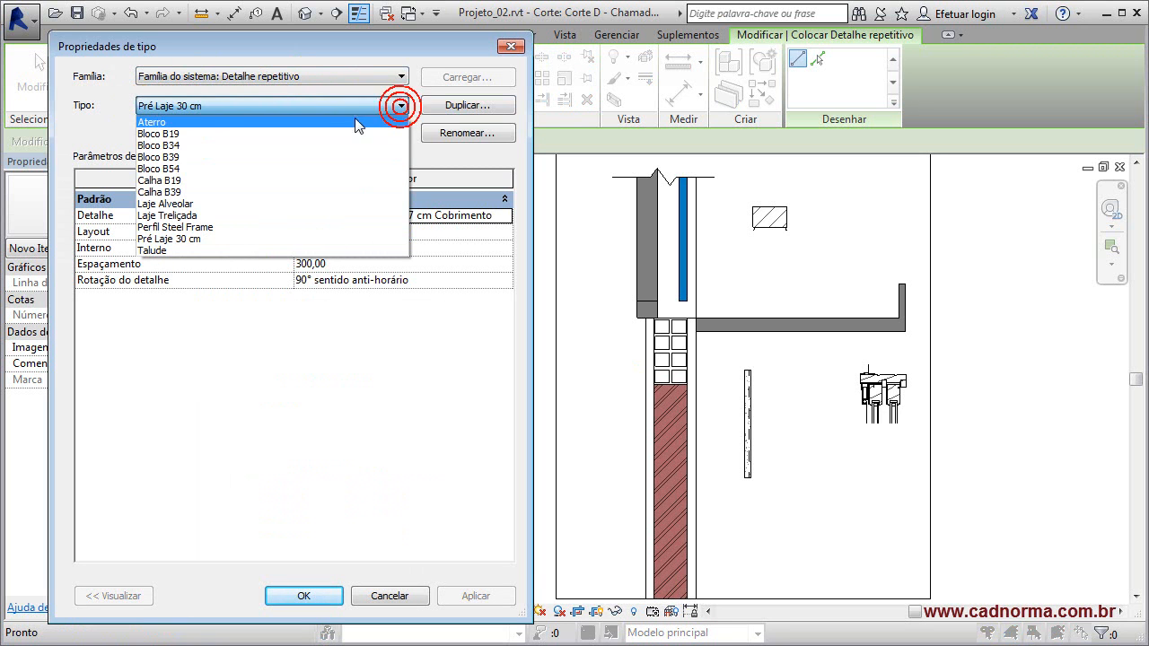
pyautogui.click(178, 134)
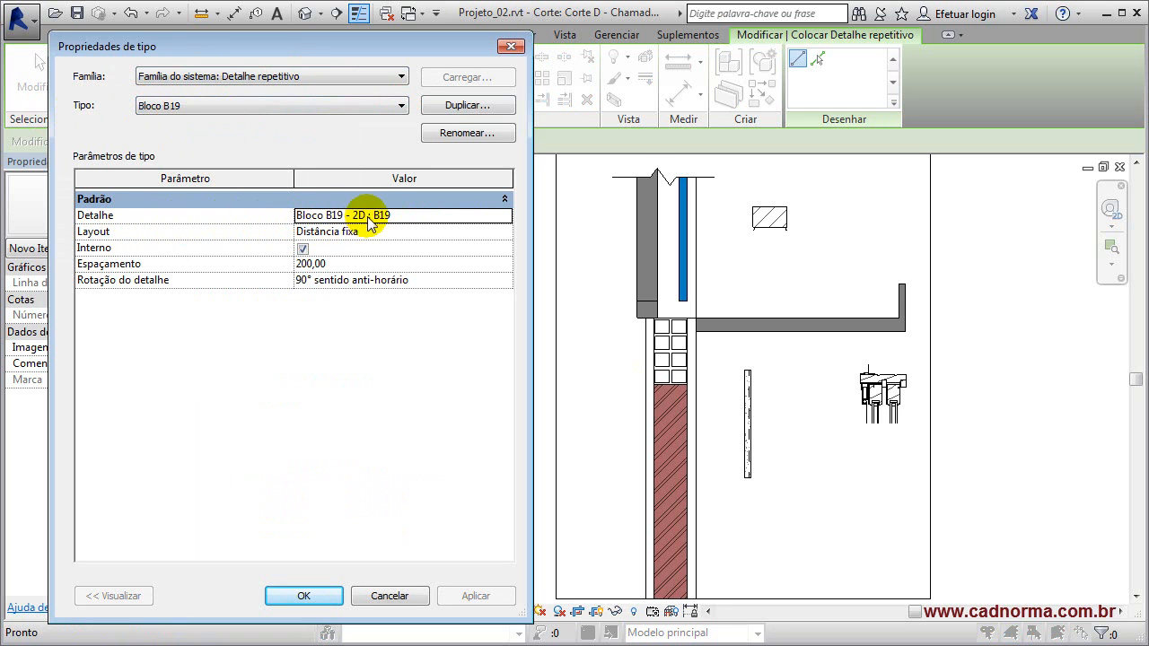
pyautogui.click(451, 106)
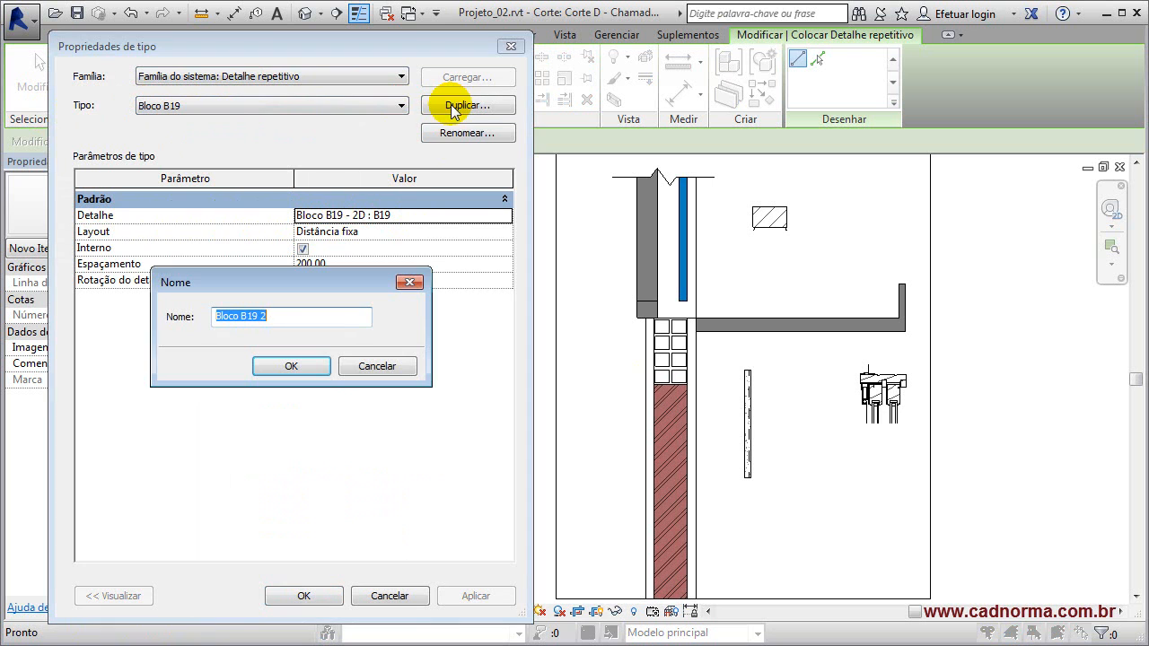
pyautogui.write('Tijolo em corte')
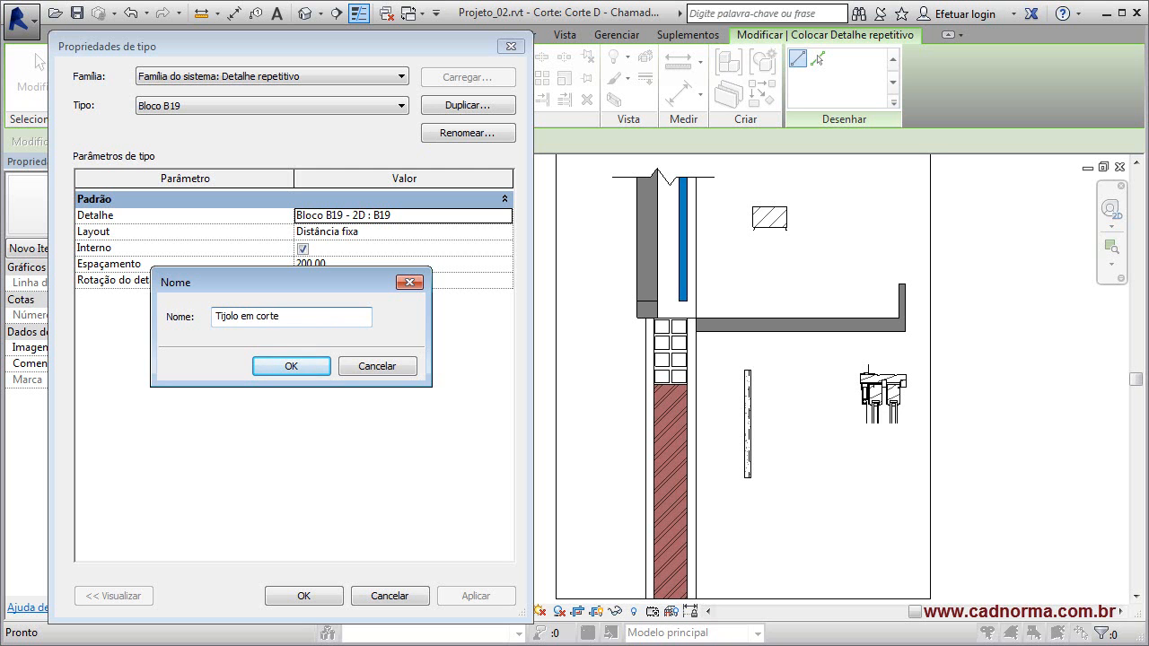
pyautogui.click(291, 366)
# - Set the detail used by the Tijolo em corte repeating type to Tijolo 8 furos - Corte
pyautogui.click(441, 215)
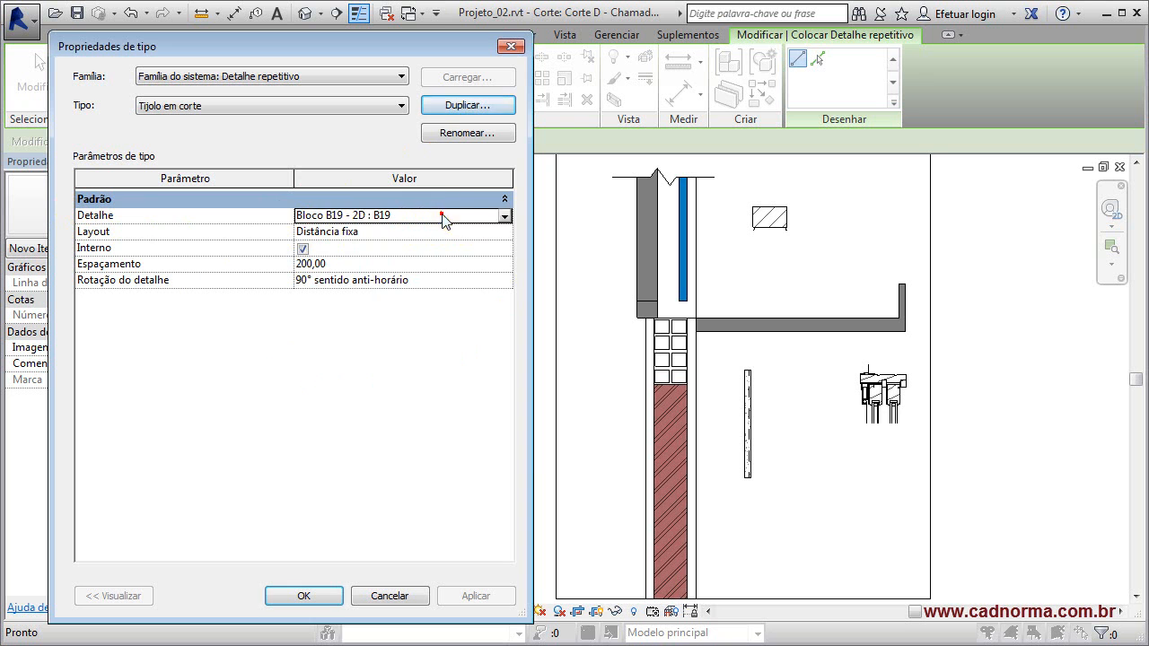
pyautogui.click(505, 218)
pyautogui.write('T')
pyautogui.scroll(-1, 333, 283)
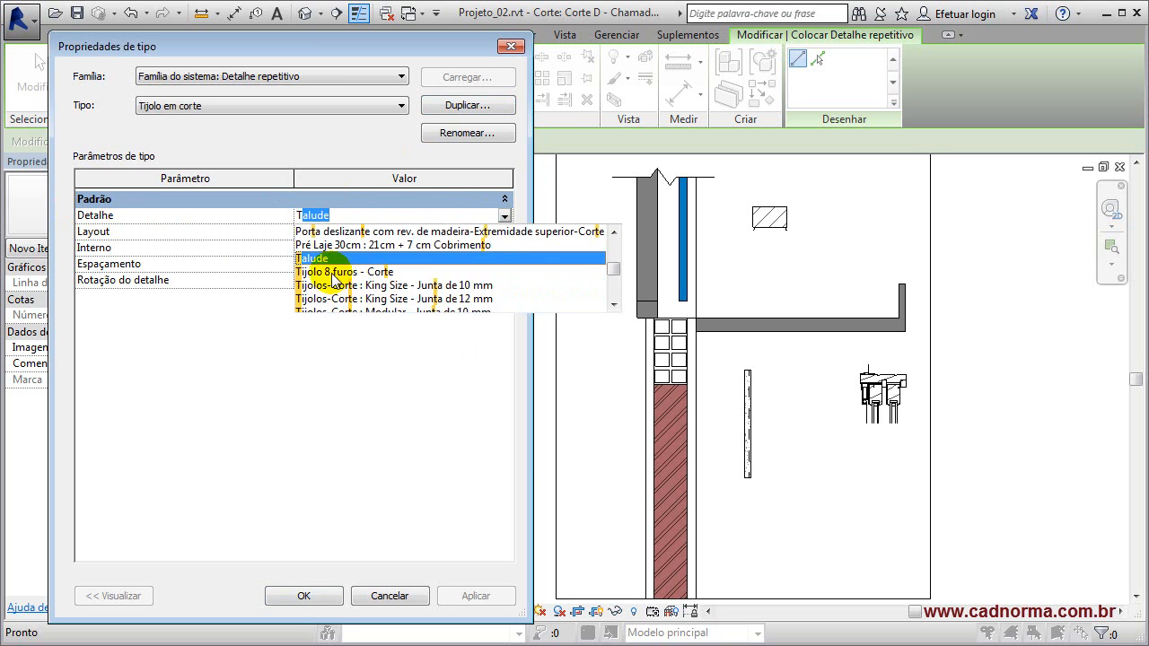
pyautogui.click(334, 272)
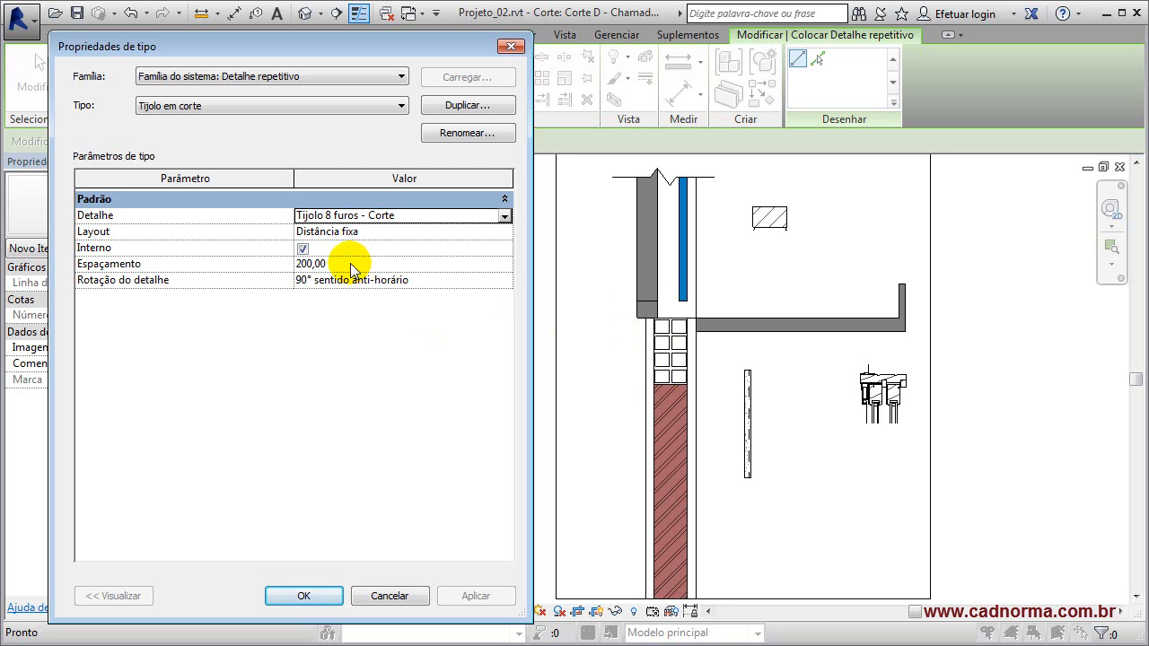
# - Set the repeating type's spacing to 210 and its detail rotation to 90° sentido horário, and accept the type properties
pyautogui.click(308, 263)
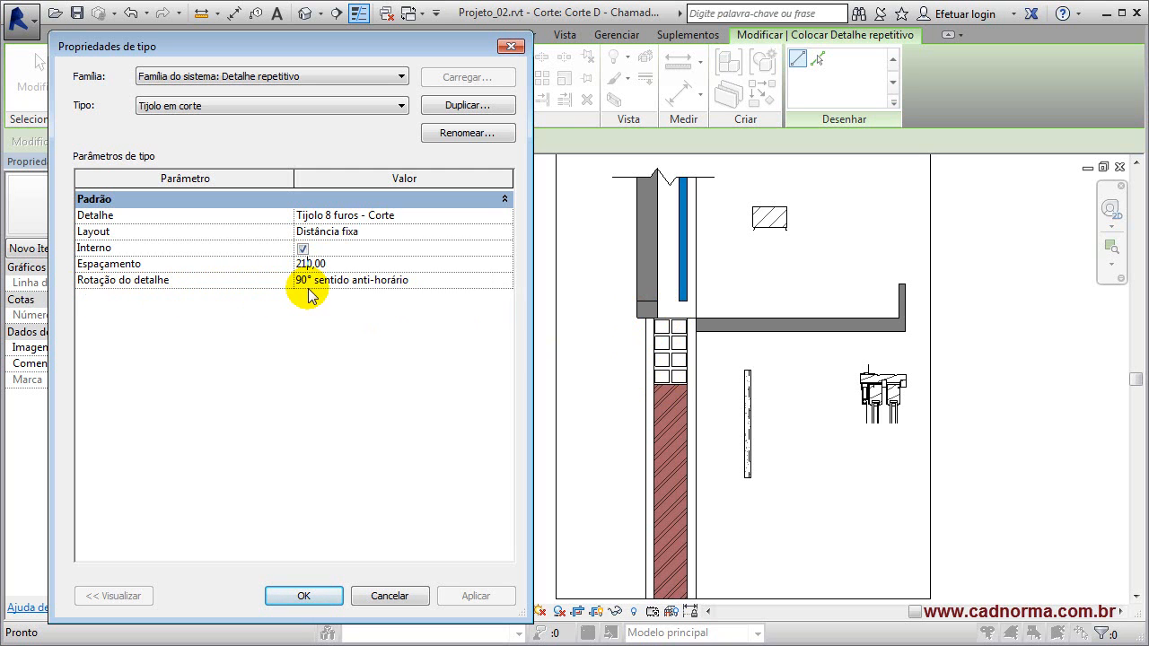
pyautogui.click(416, 281)
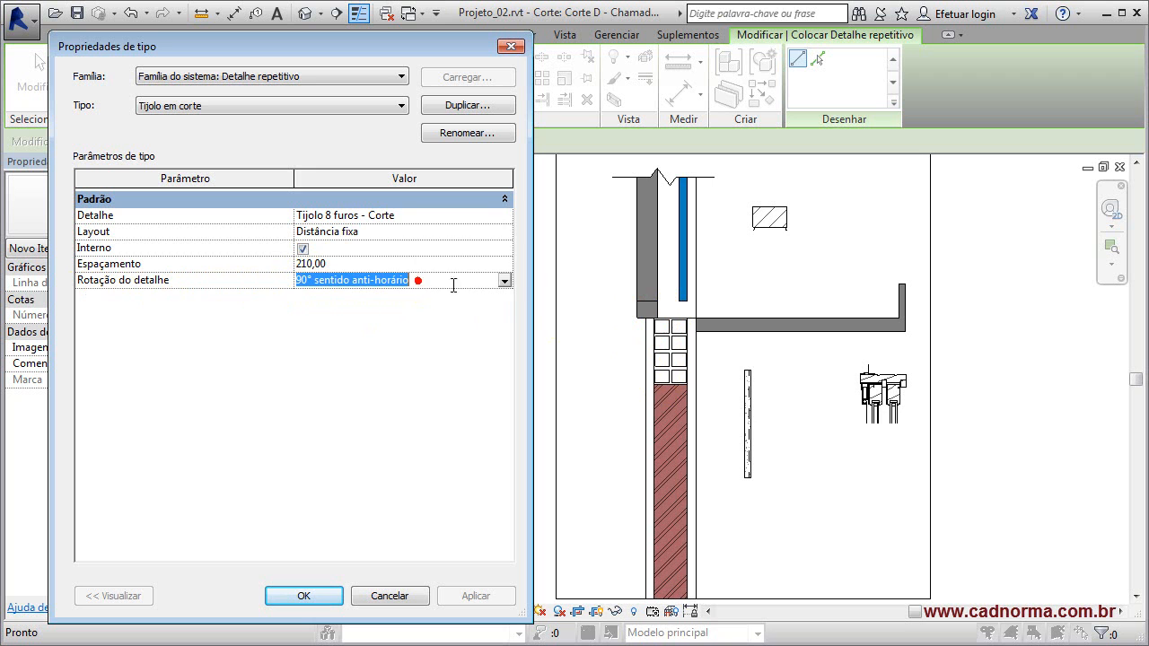
pyautogui.click(506, 282)
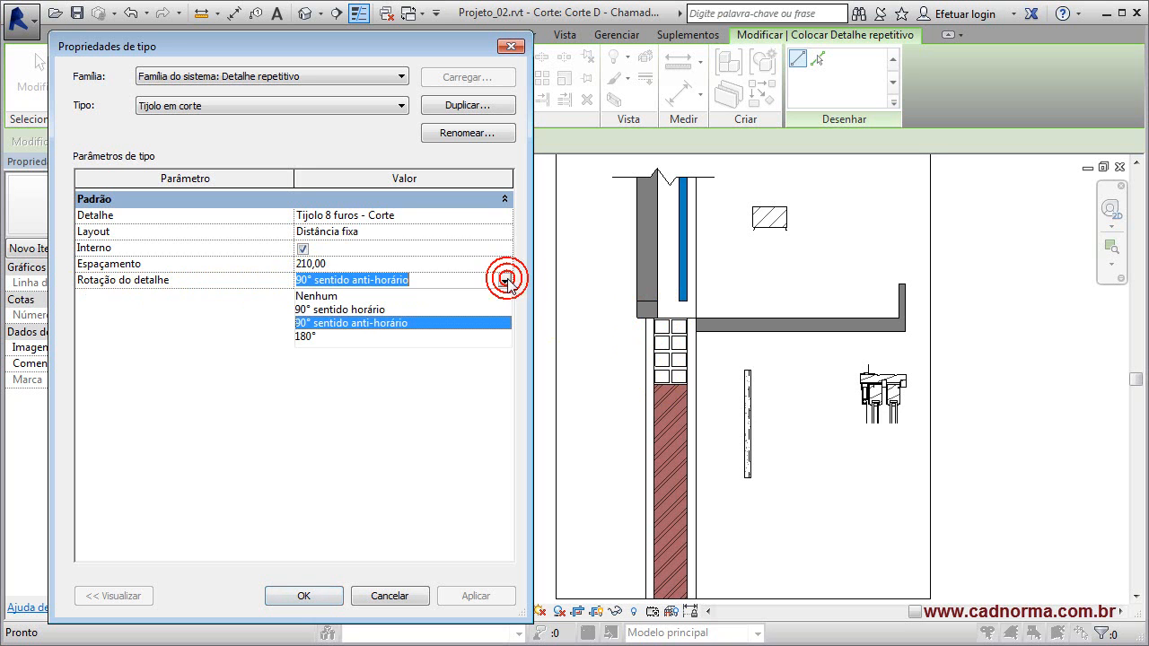
pyautogui.click(363, 311)
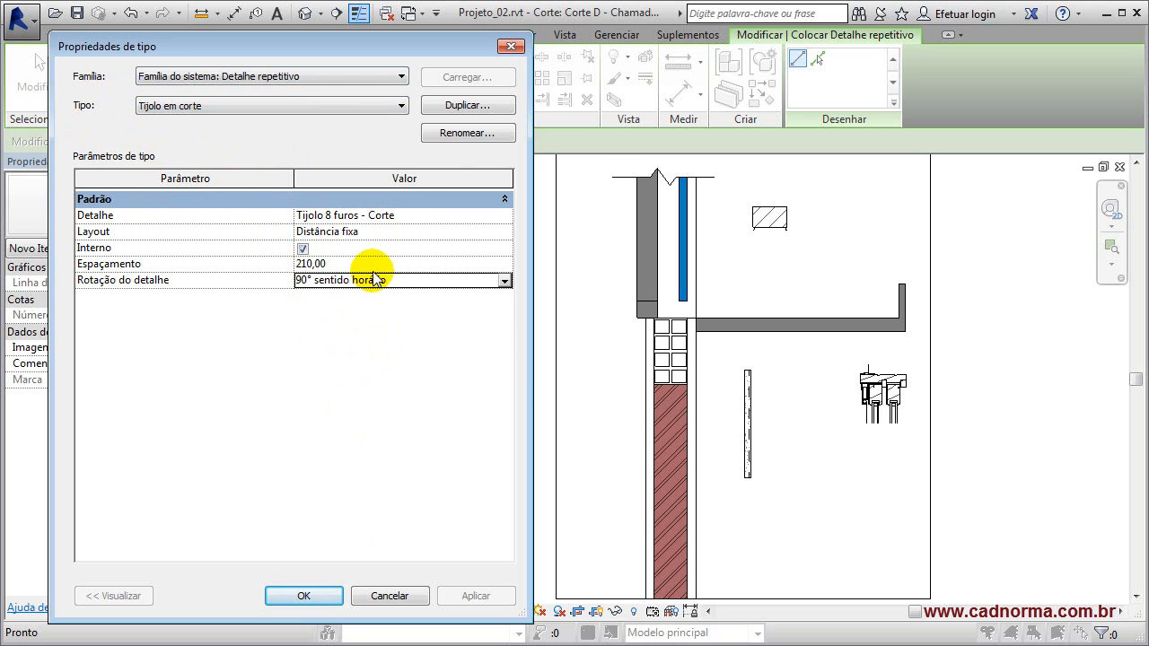
pyautogui.click(307, 593)
# - Place the Tijolo em corte repeating detail about 840 mm long, from the wall's top midpoint straight down to the crop's lower boundary
pyautogui.click(671, 316)
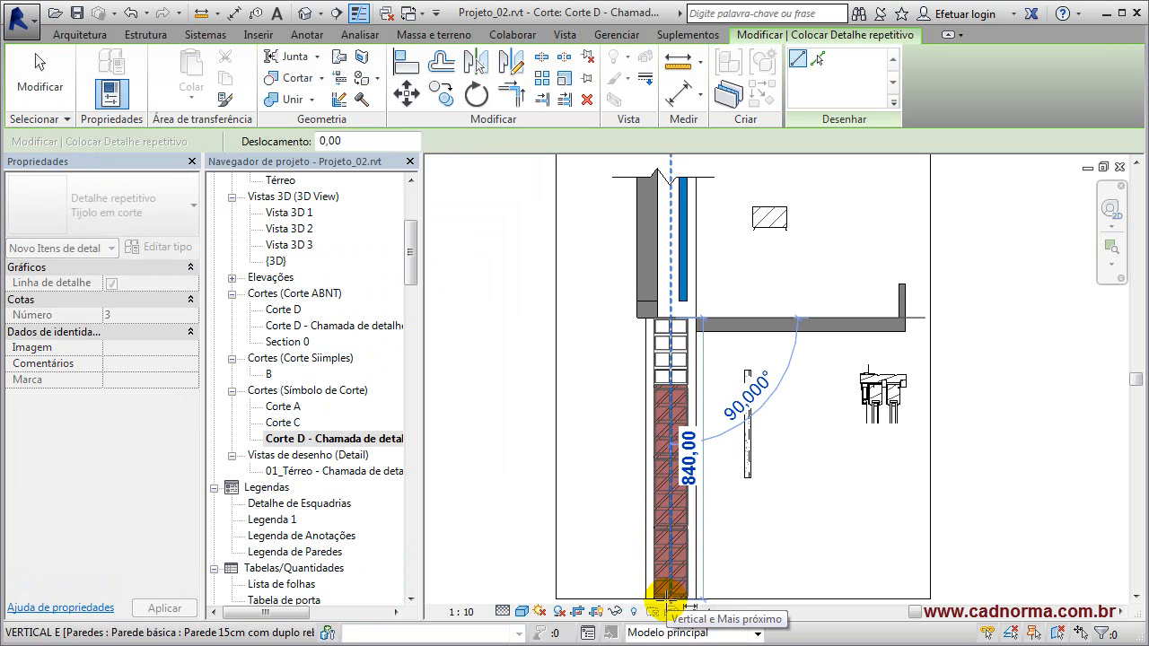
pyautogui.click(668, 593)
pyautogui.click(39, 81)
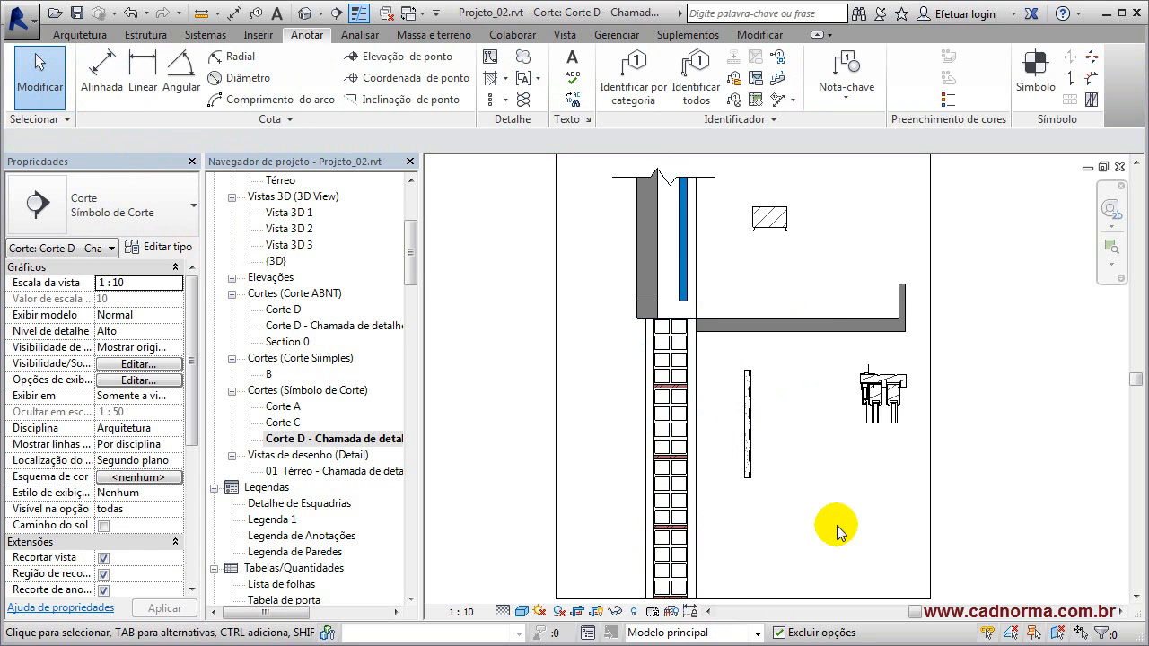
# - Examine the repeated bricks in the wall and the joints between them up close
pyautogui.scroll(5, 705, 389)
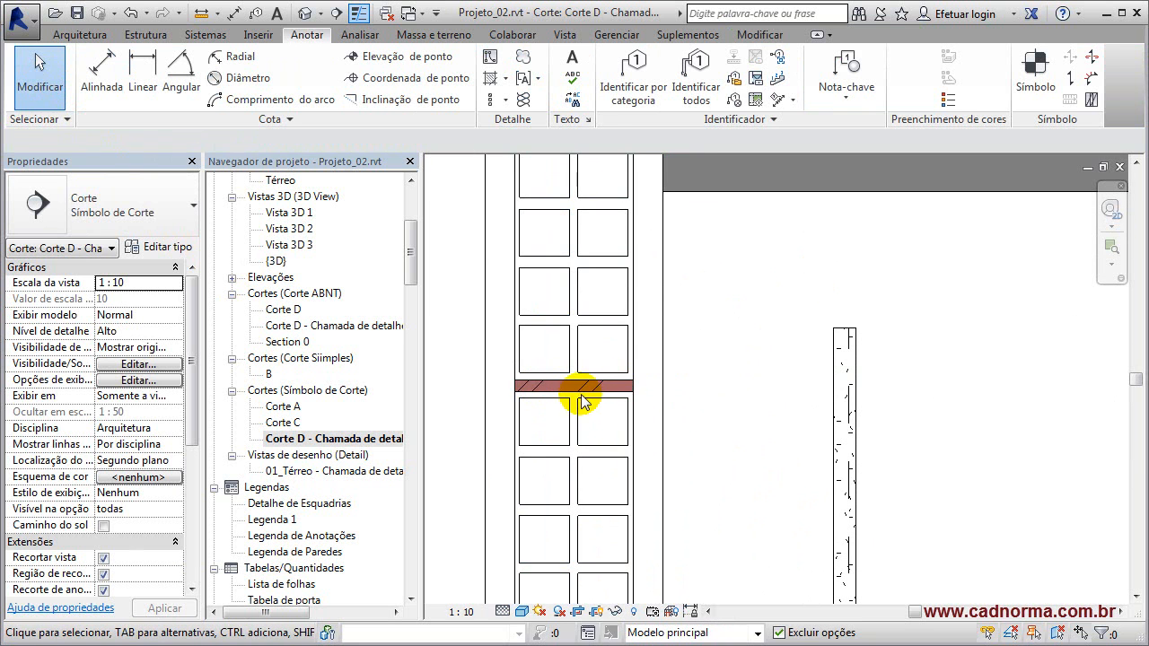
pyautogui.scroll(2, 585, 394)
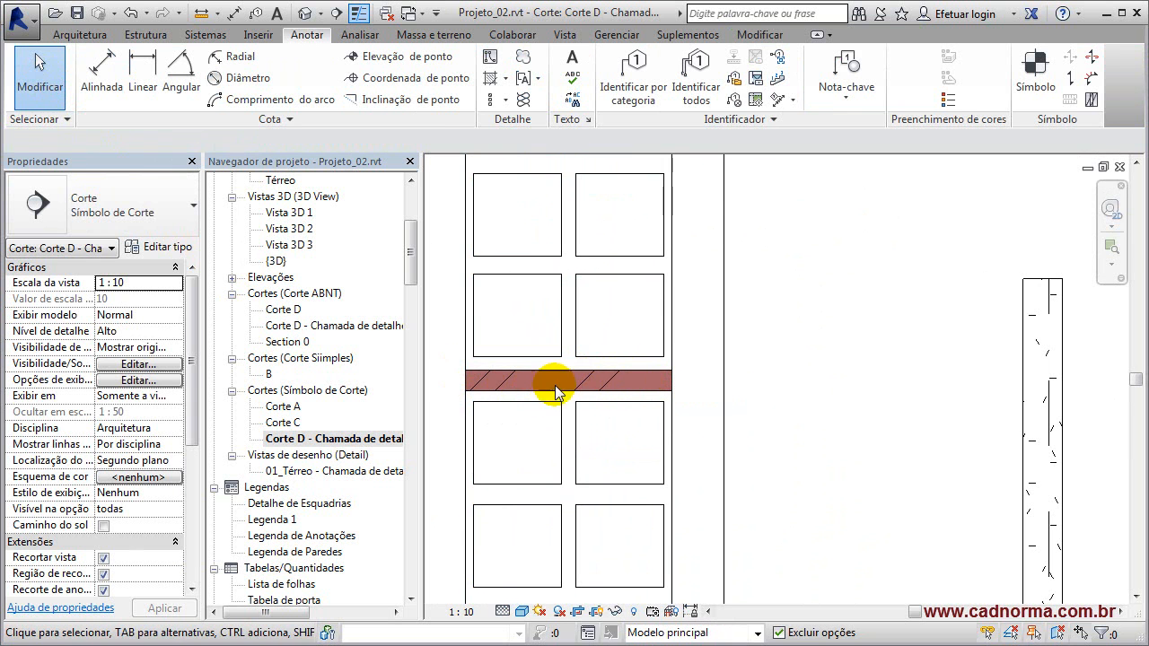
pyautogui.scroll(-5, 820, 351)
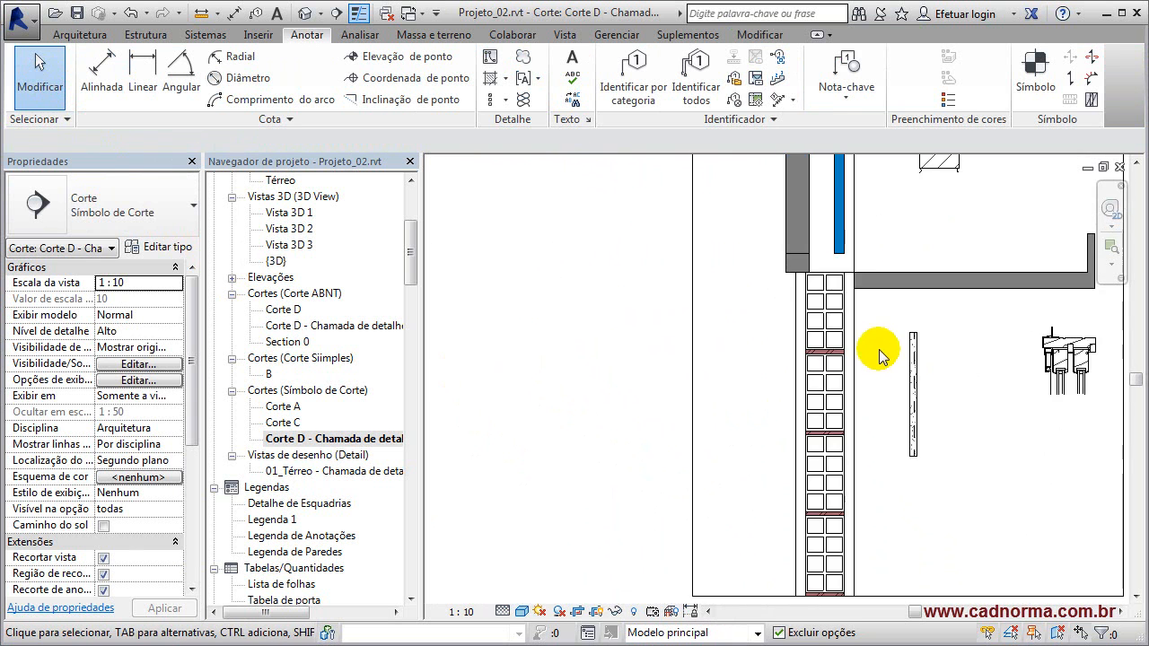
pyautogui.scroll(-1, 788, 381)
pyautogui.moveTo(866, 395); pyautogui.dragTo(712, 413, button='middle')
pyautogui.scroll(2, 712, 413)
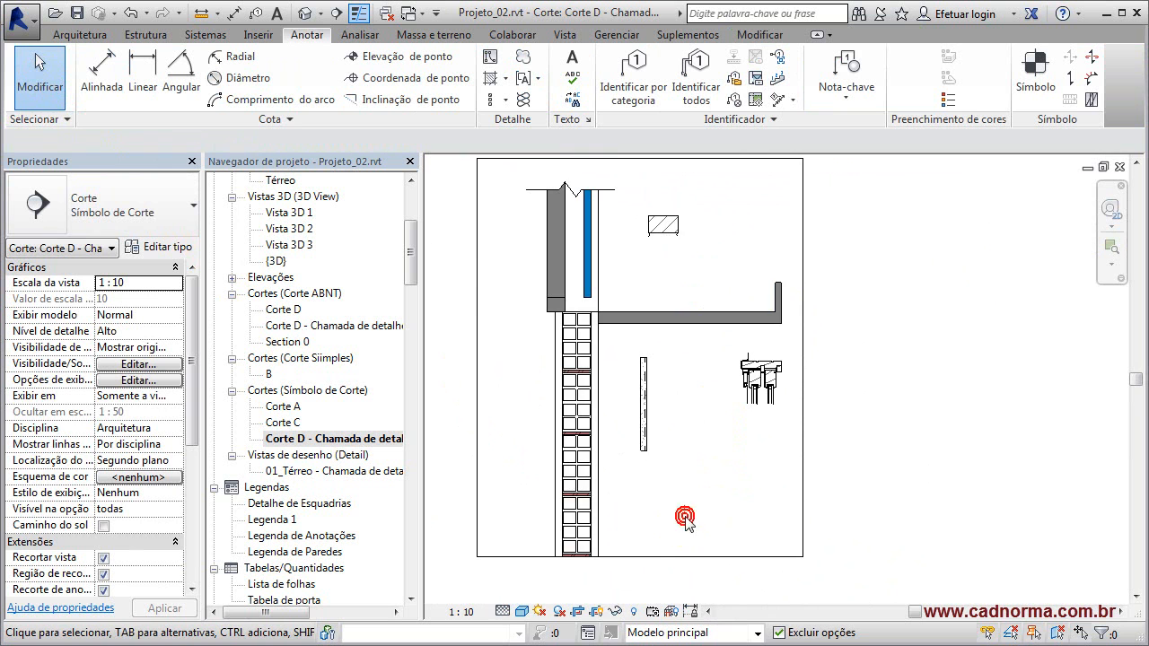
pyautogui.scroll(2, 685, 520)
pyautogui.moveTo(685, 521); pyautogui.dragTo(885, 440, button='middle')
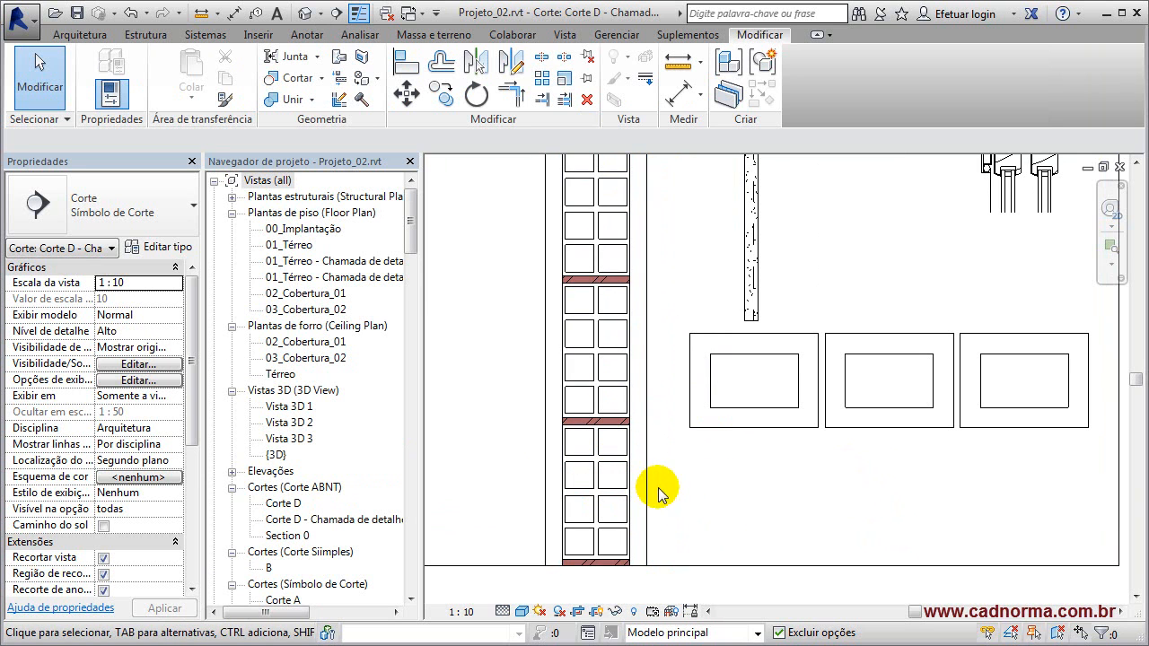
pyautogui.click(599, 459)
pyautogui.press('Escape')
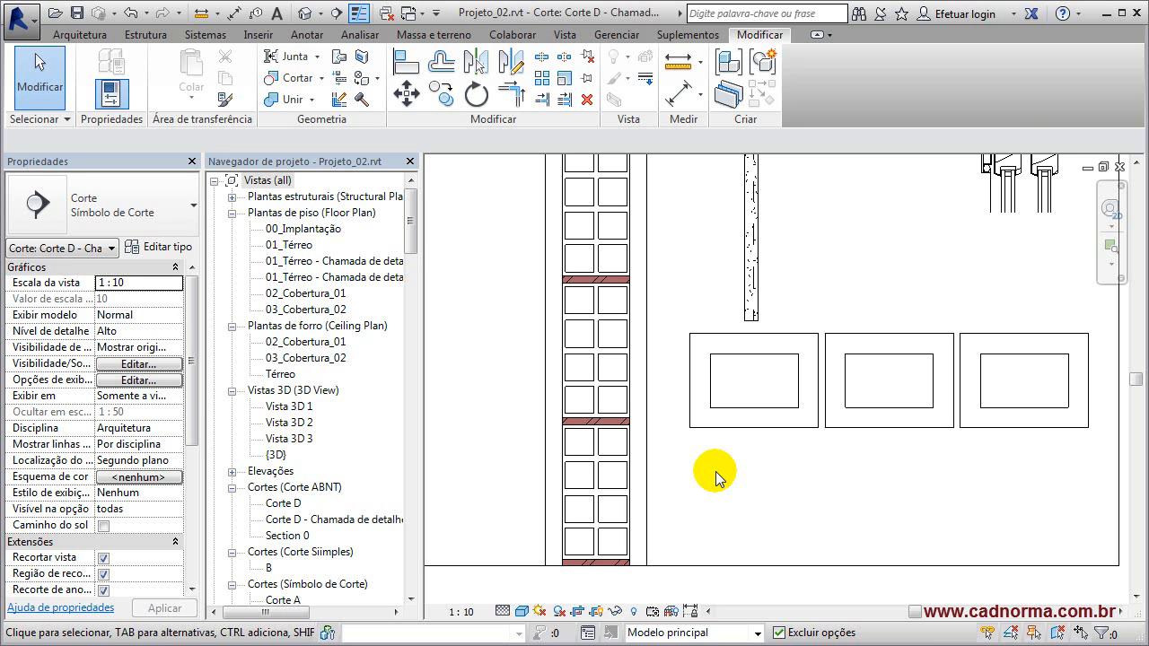
# - Raise the lower boundary of the callout's crop region so that it cuts through the lowest brick in the wall
pyautogui.click(729, 567)
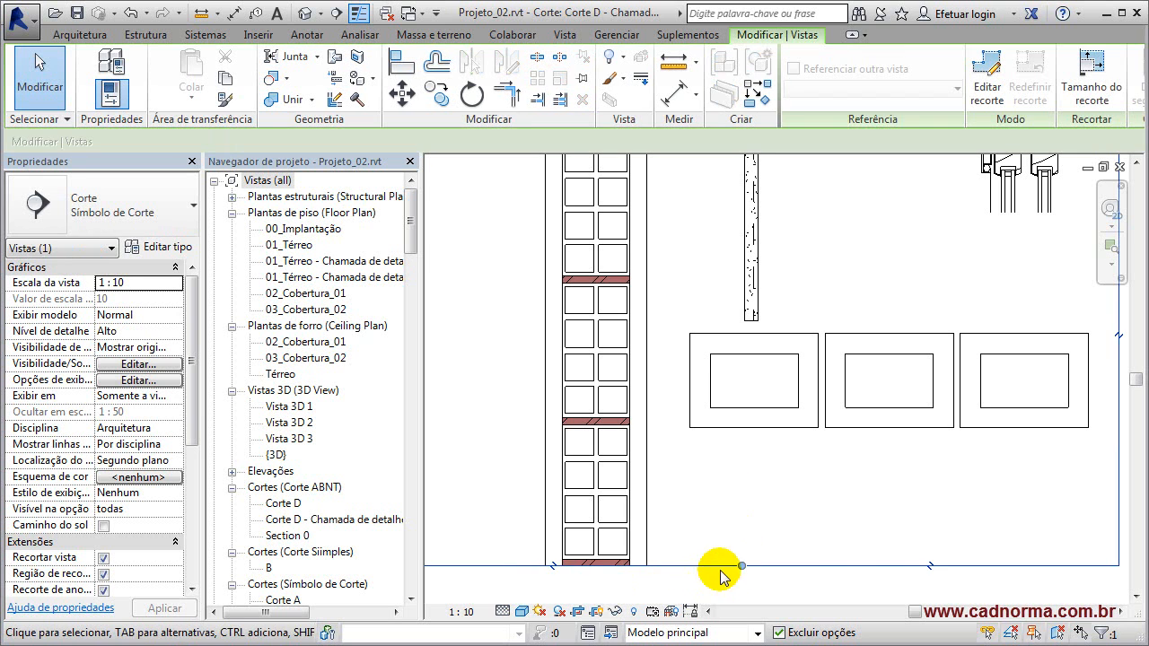
pyautogui.moveTo(742, 566); pyautogui.dragTo(742, 512)
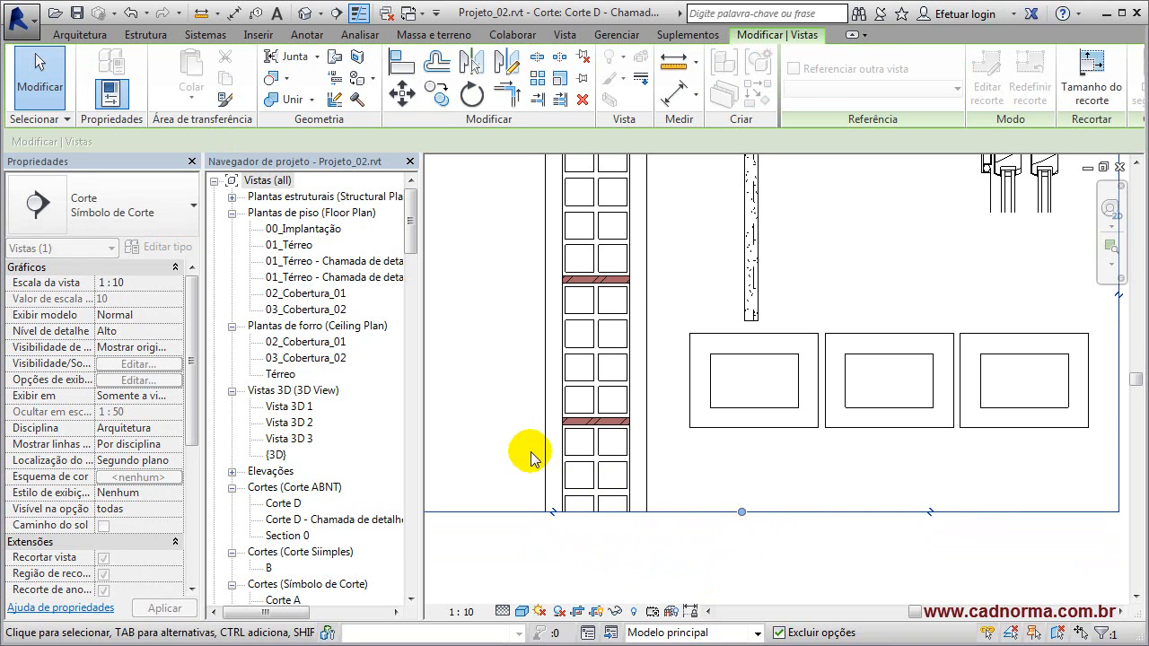
pyautogui.click(467, 387)
# - Review the type properties of the brick repeating detail in the wall and close them without changes
pyautogui.scroll(-2, 769, 480)
pyautogui.moveTo(769, 440); pyautogui.dragTo(697, 470, button='middle')
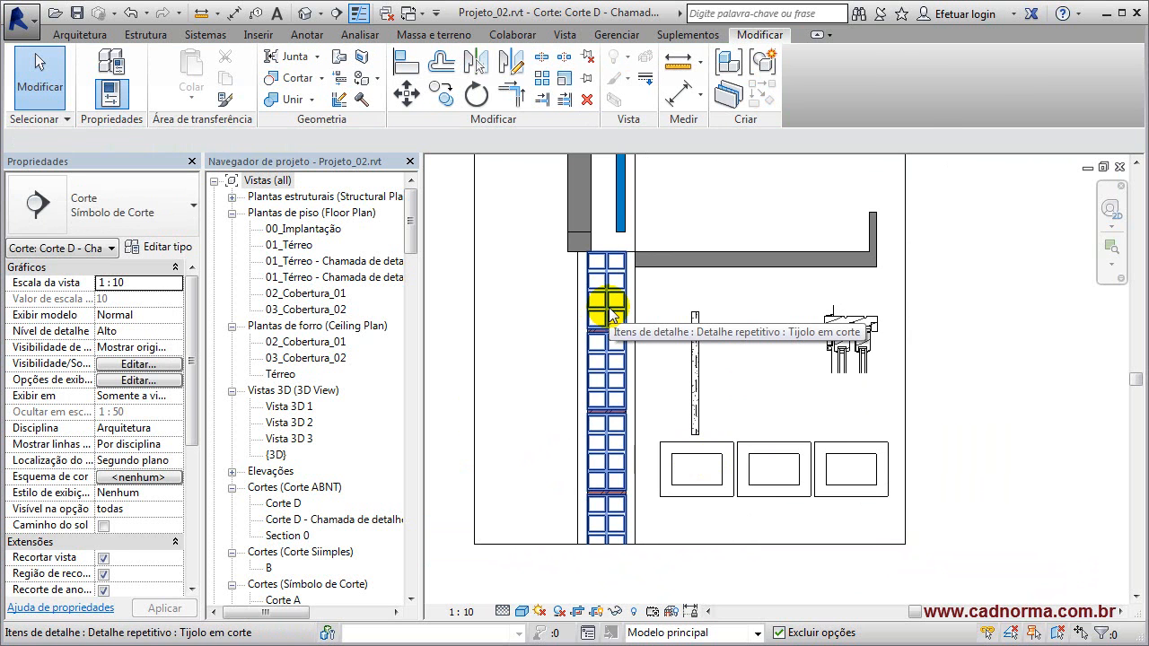
pyautogui.click(610, 314)
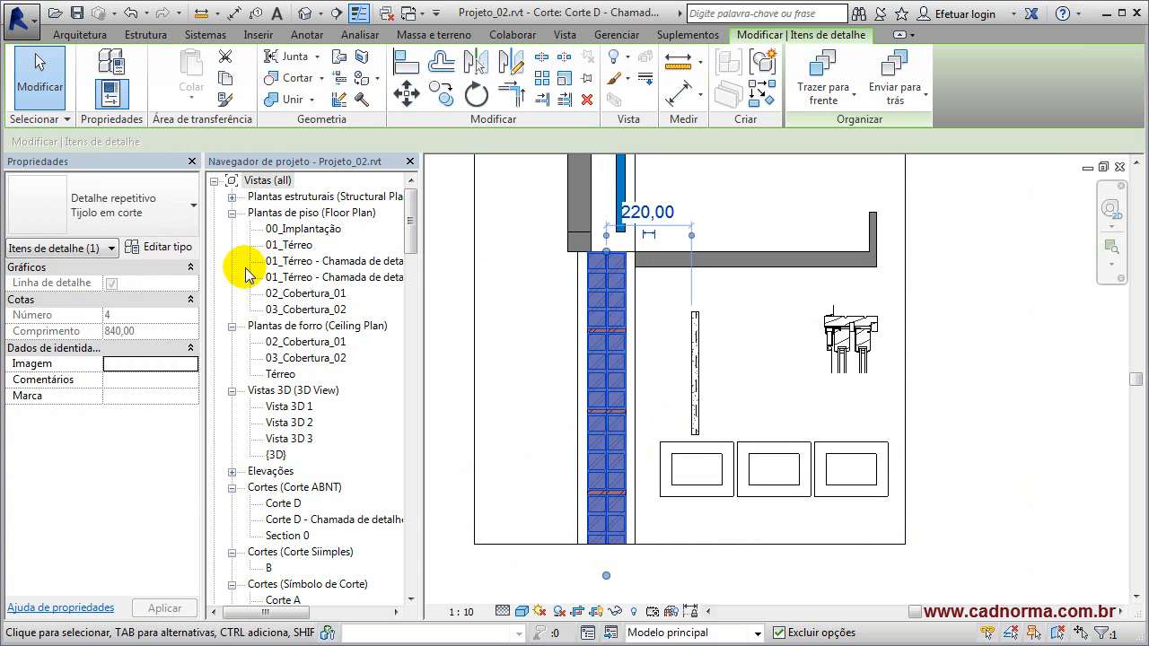
pyautogui.click(167, 248)
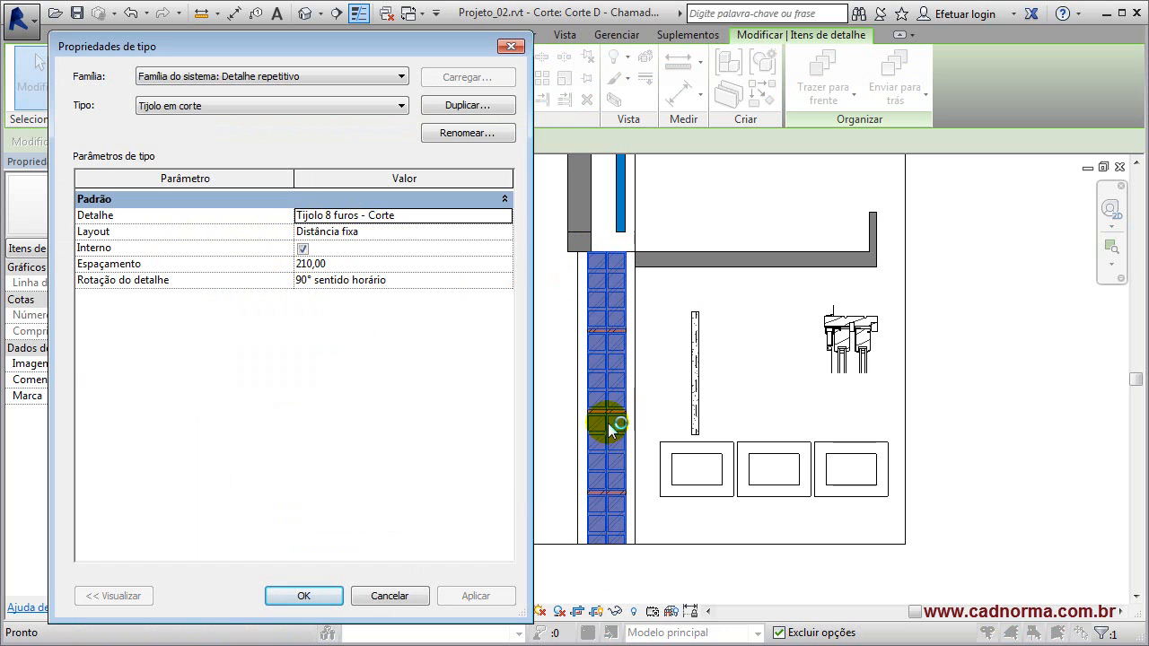
pyautogui.click(369, 596)
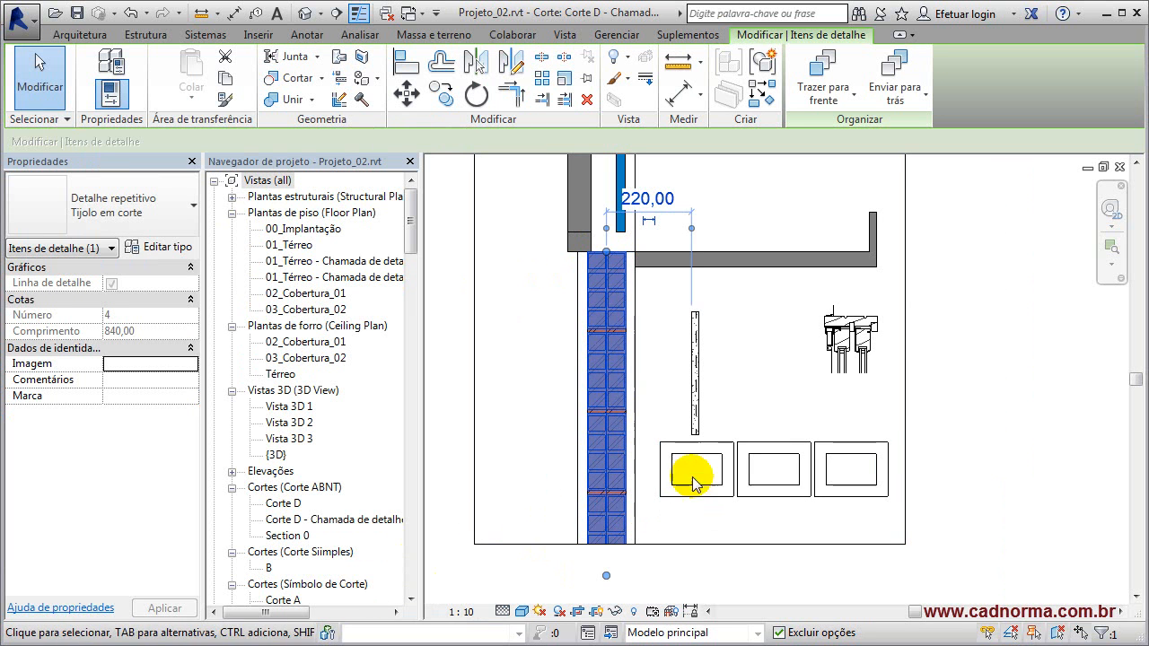
# - Review the Bloco B19 repeating detail's type properties and its list of available detail components, leaving them unchanged
pyautogui.click(725, 448)
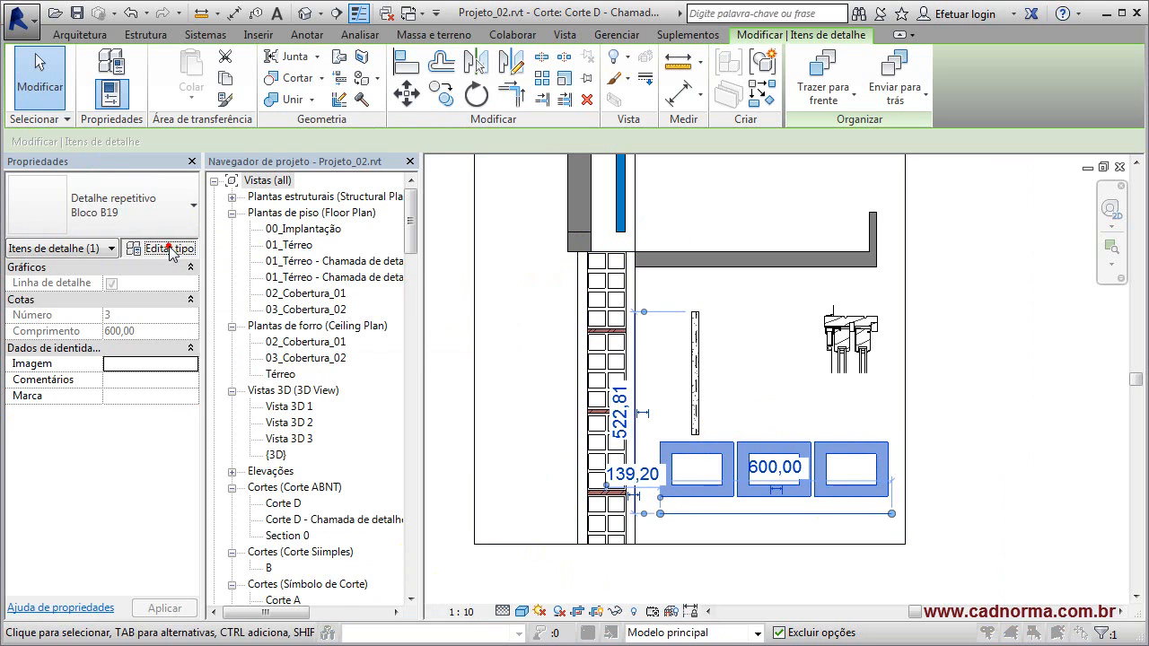
pyautogui.click(163, 247)
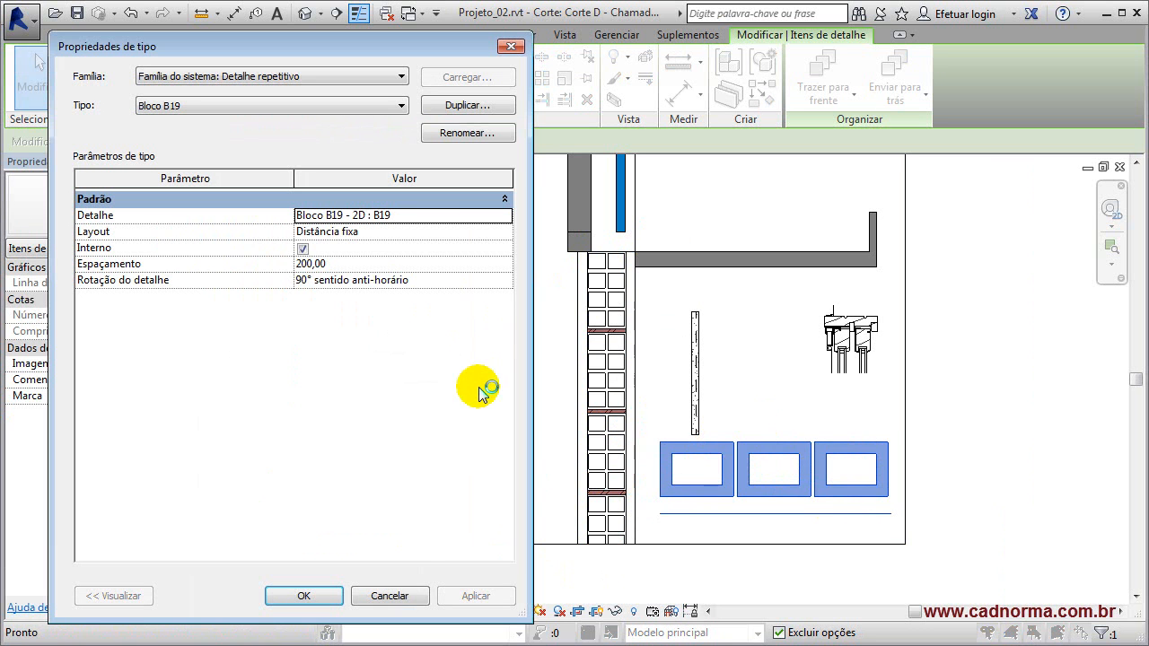
pyautogui.click(434, 220)
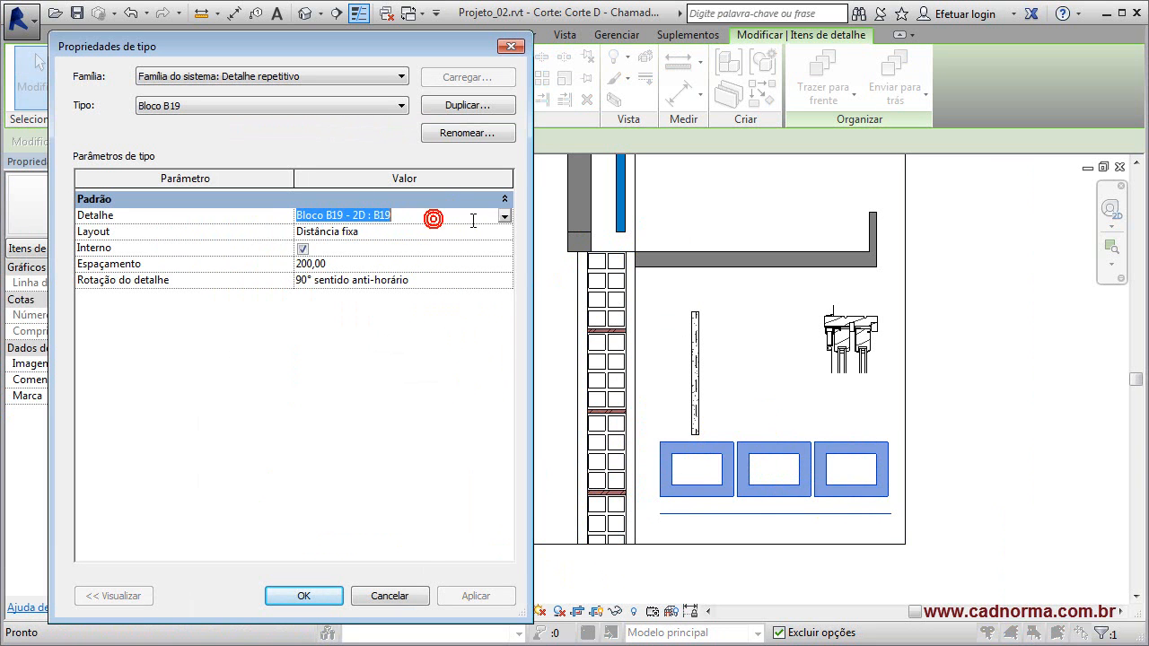
pyautogui.click(505, 218)
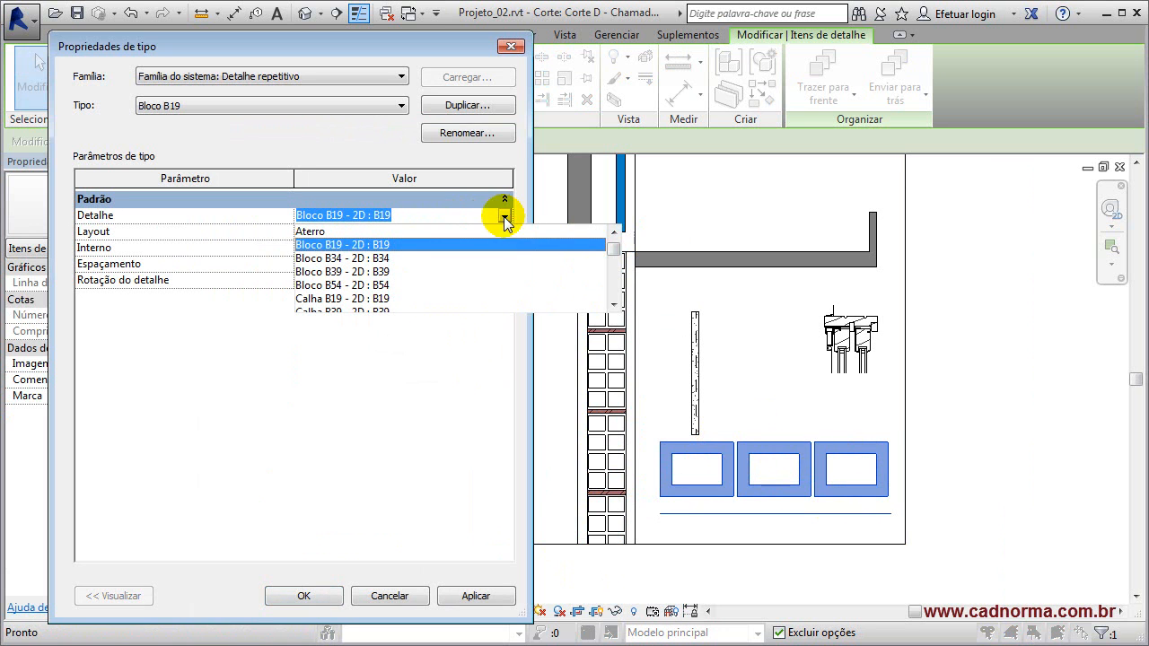
pyautogui.click(614, 232)
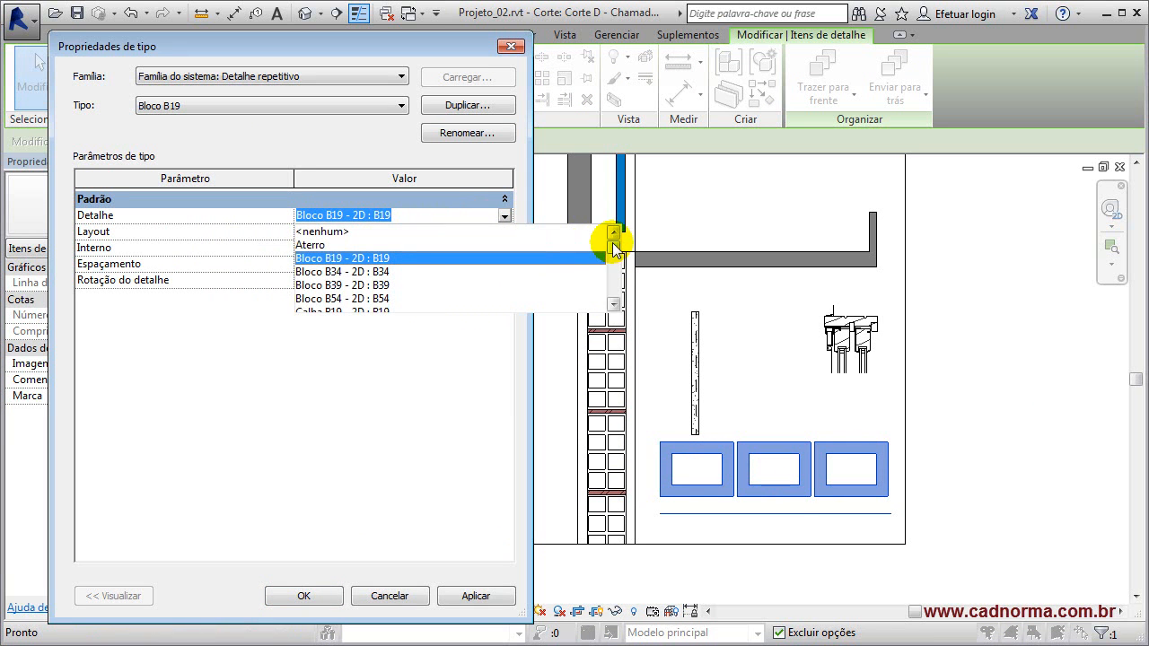
pyautogui.moveTo(613, 246)
pyautogui.mouseDown()
pyautogui.moveTo(614, 288)
pyautogui.moveTo(615, 242)
pyautogui.mouseUp()
pyautogui.click(504, 218)
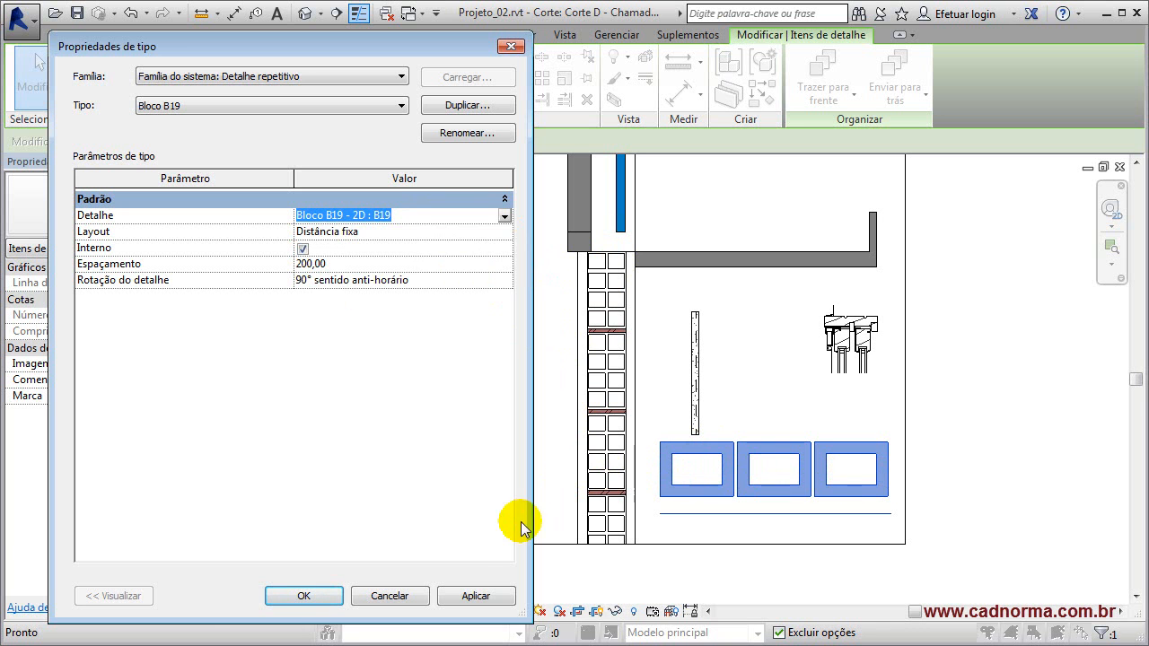
pyautogui.click(389, 595)
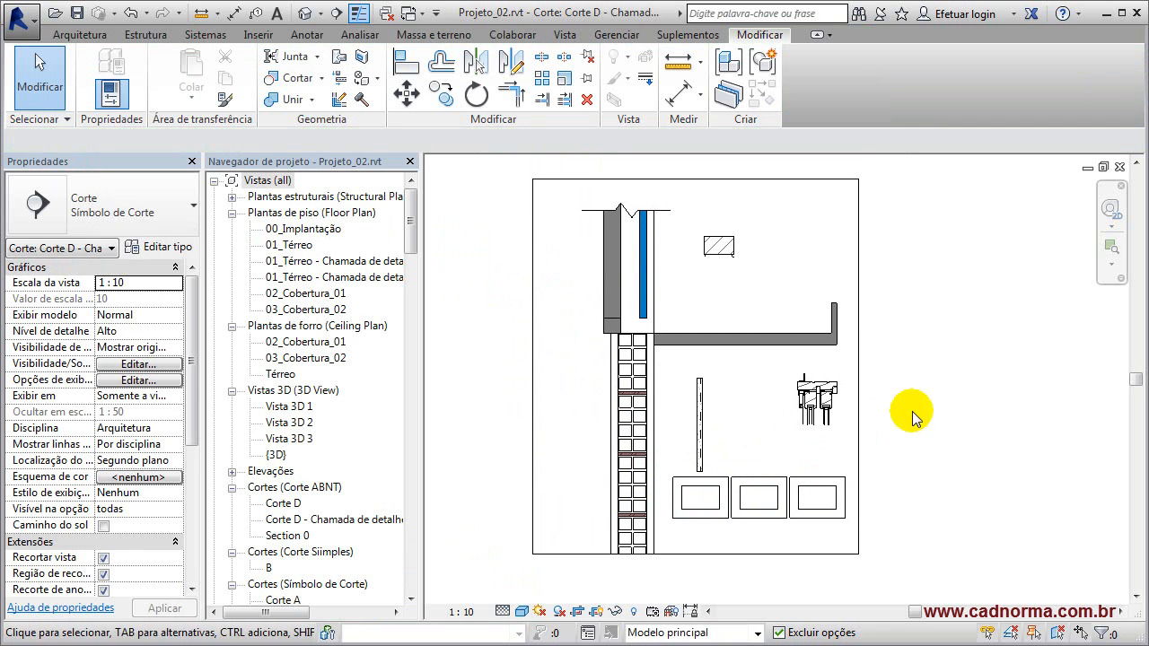